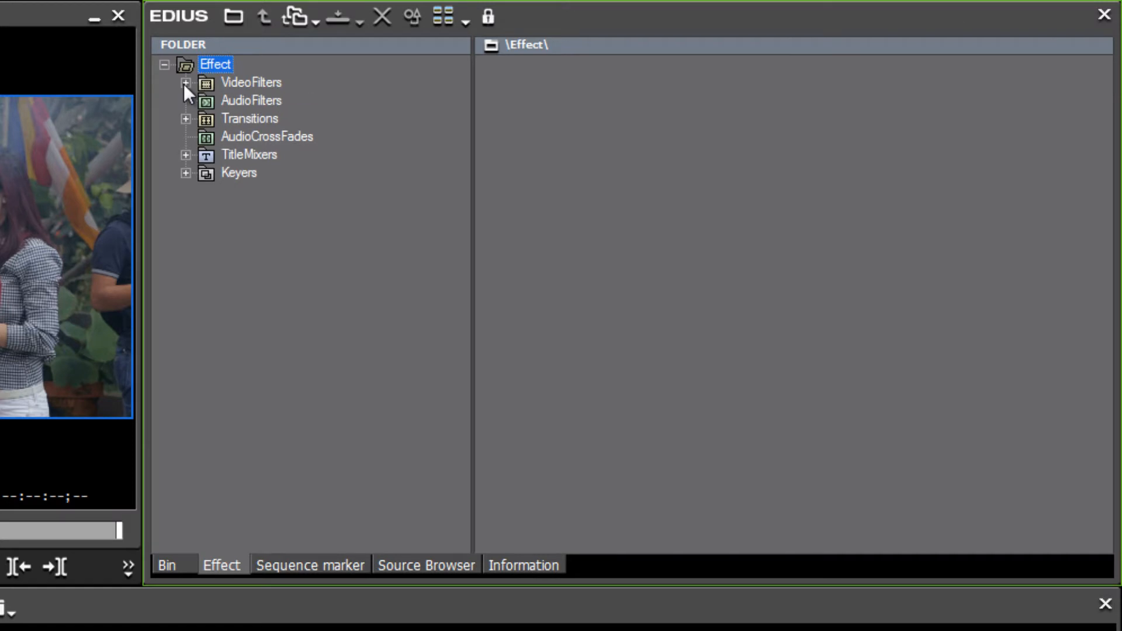
Apply the 3-Way Color Correction video filter to the WVV005216 clip on the timeline
{"action": "left_click", "coordinate": [186, 83]}
{"action": "left_click", "coordinate": [229, 100]}
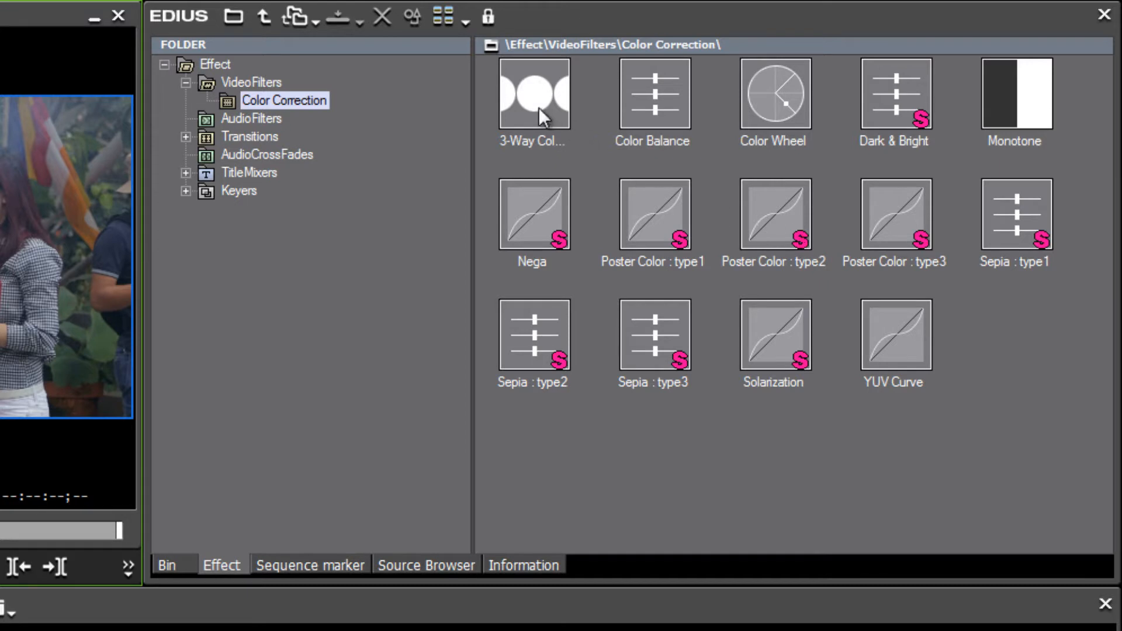
{"action": "mouse_move", "coordinate": [523, 93]}
{"action": "mouse_move", "coordinate": [900, 341]}
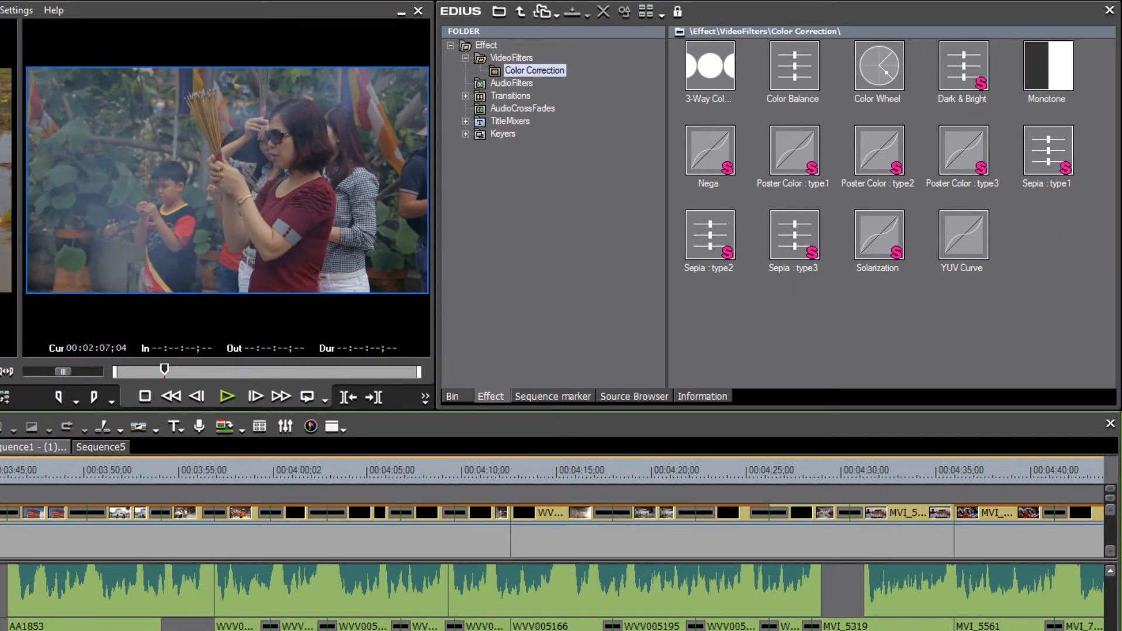
{"action": "left_click_drag", "start_coordinate": [448, 471], "coordinate": [871, 500]}
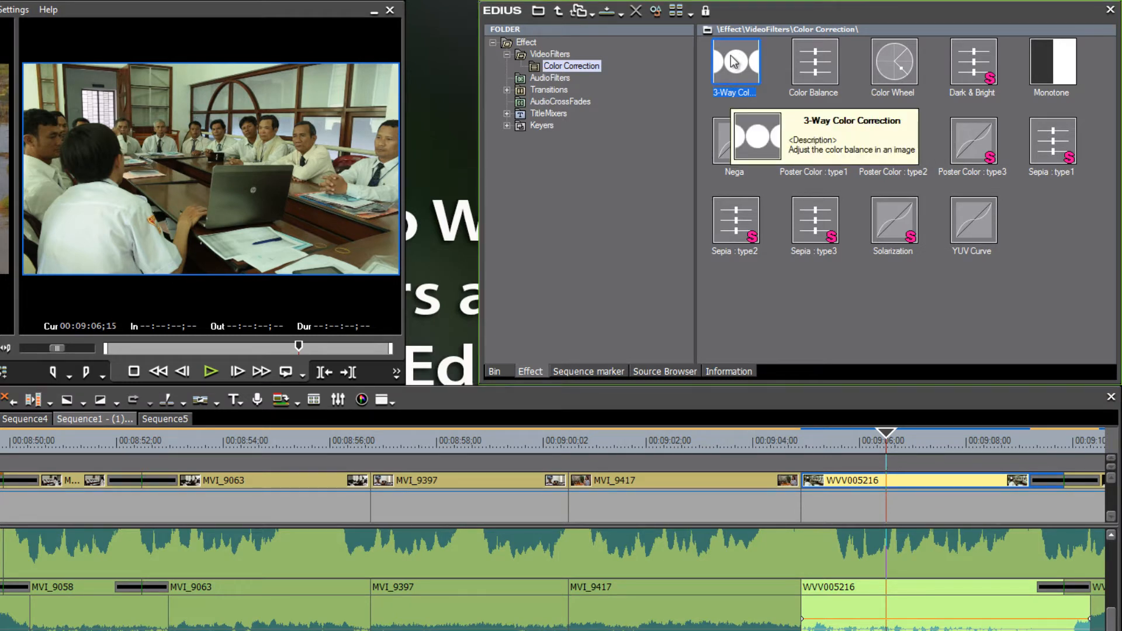
{"action": "left_click_drag", "start_coordinate": [734, 61], "coordinate": [910, 486]}
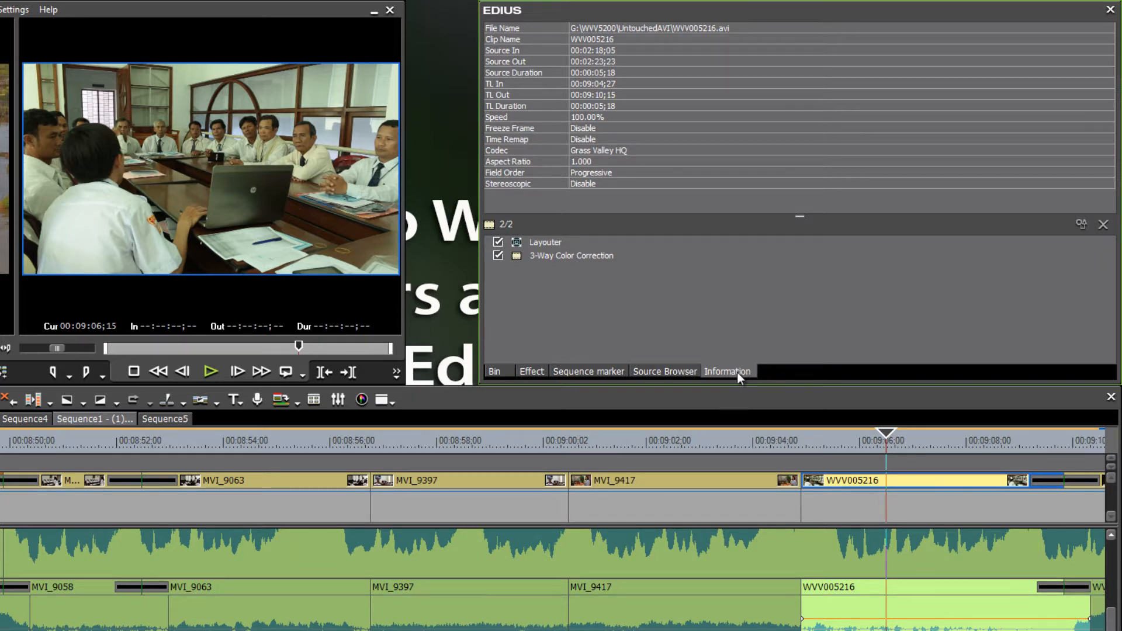
Open the clip's 3-Way Color Correction settings, then shrink and reposition the dialog so all controls fit beside the preview
{"action": "double_click", "coordinate": [545, 257]}
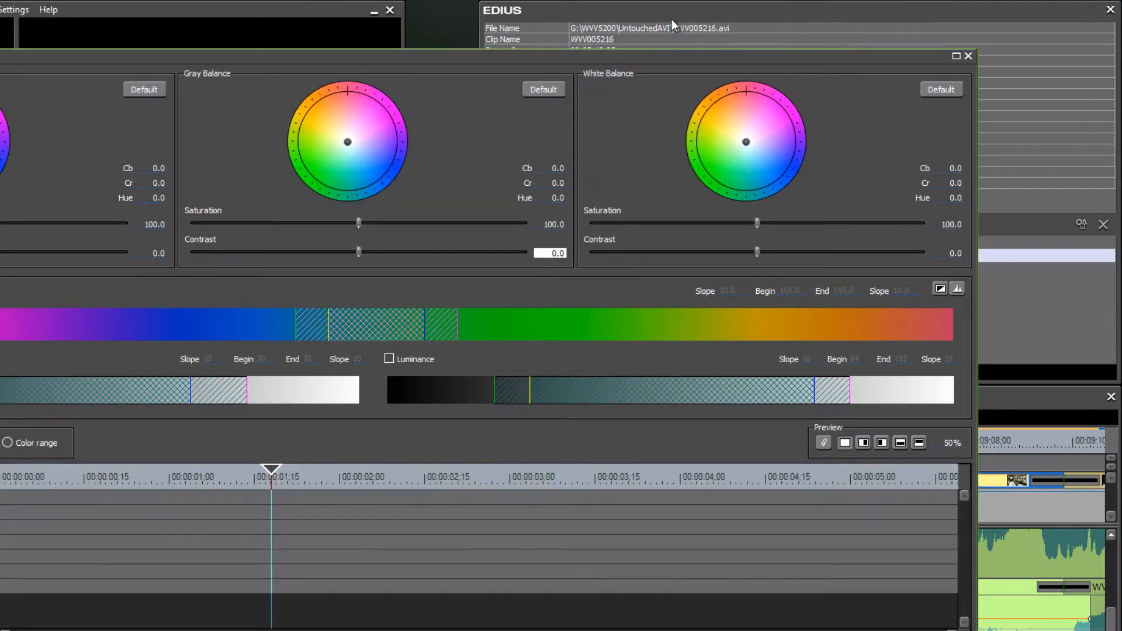
{"action": "left_click_drag", "start_coordinate": [727, 60], "coordinate": [880, 397]}
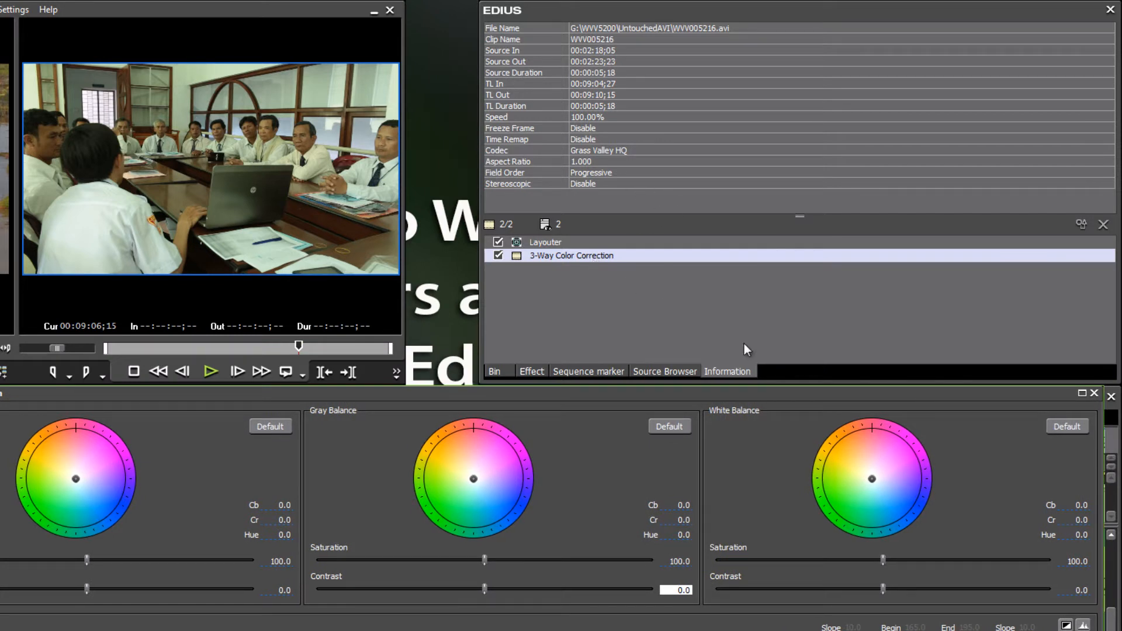
{"action": "left_click_drag", "start_coordinate": [749, 393], "coordinate": [460, 489]}
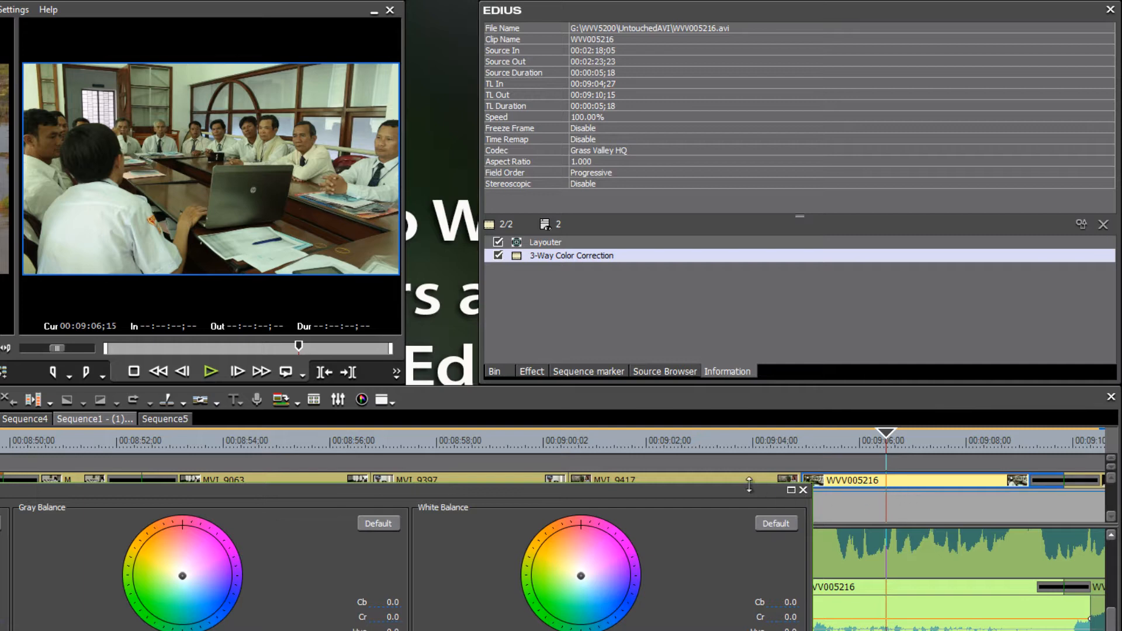
{"action": "left_click_drag", "start_coordinate": [722, 492], "coordinate": [981, 103]}
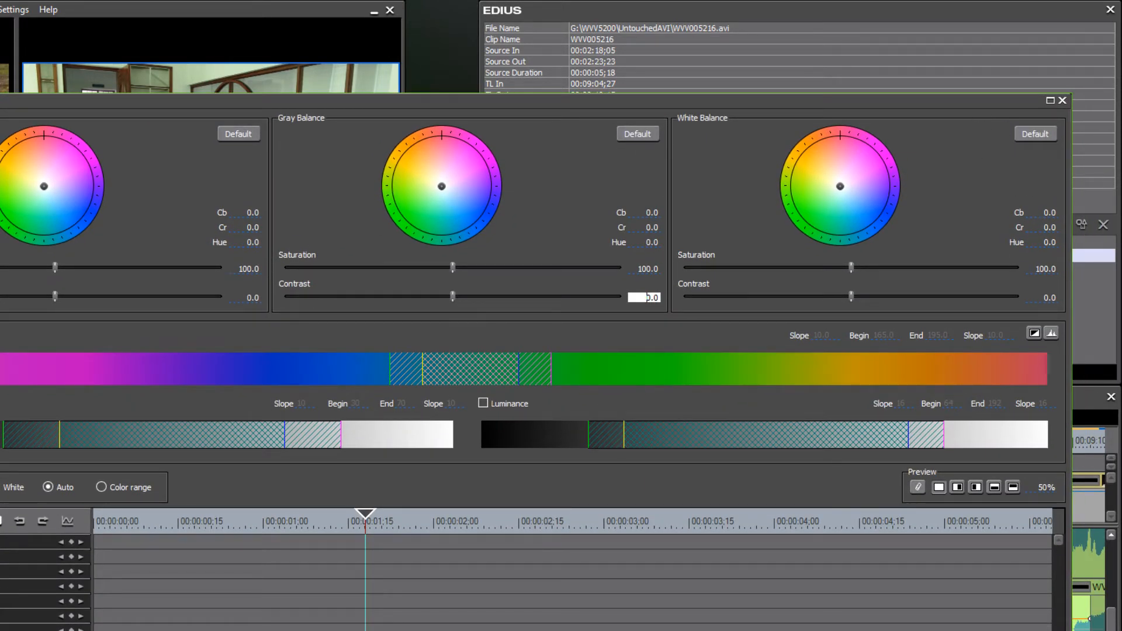
{"action": "left_click_drag", "start_coordinate": [1072, 630], "coordinate": [358, 210]}
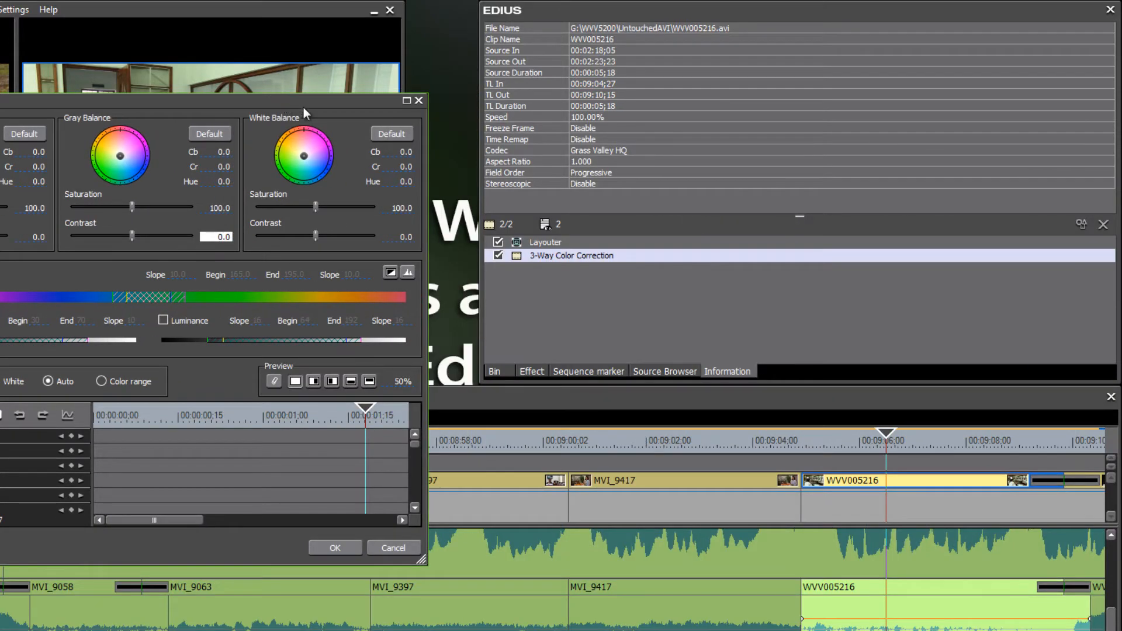
{"action": "left_click_drag", "start_coordinate": [303, 106], "coordinate": [937, 100]}
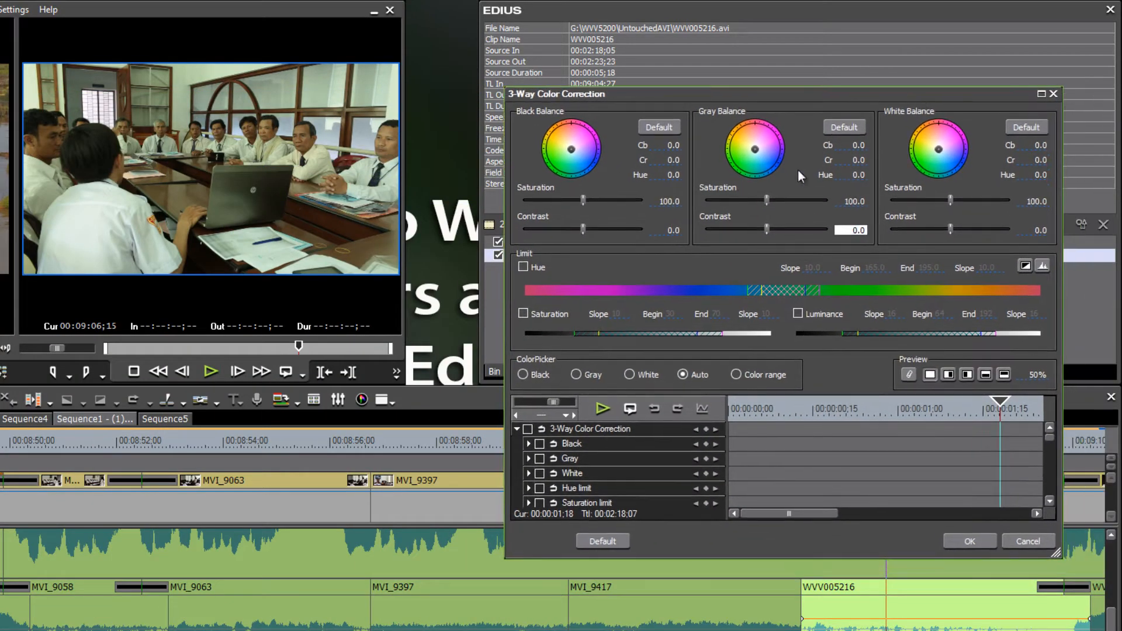
{"action": "left_click_drag", "start_coordinate": [832, 95], "coordinate": [847, 46]}
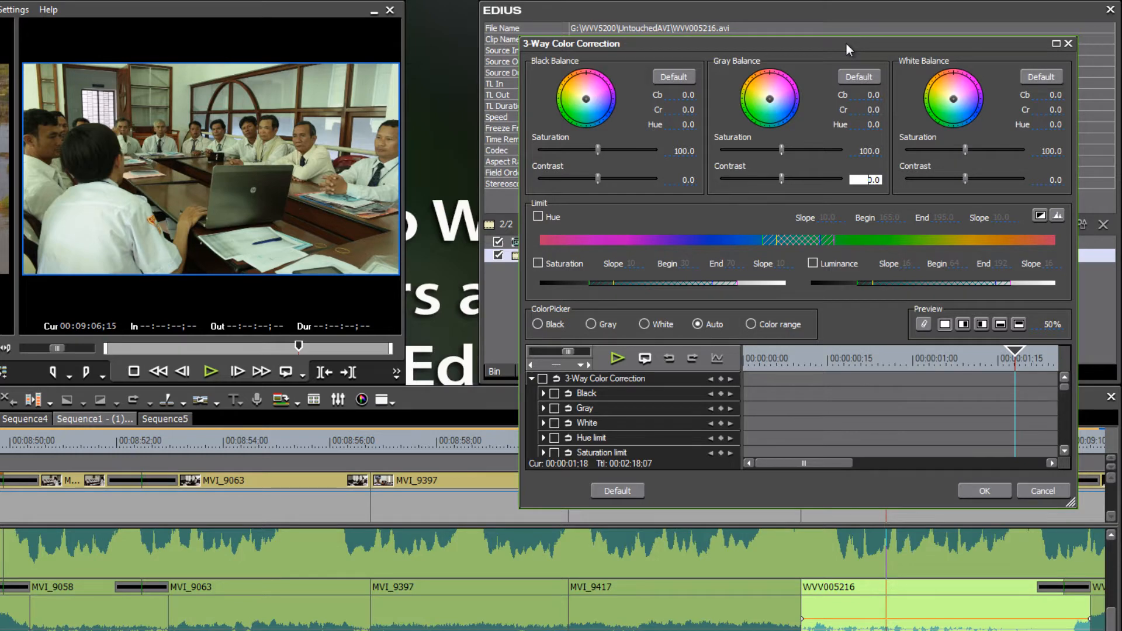
{"action": "left_click_drag", "start_coordinate": [846, 43], "coordinate": [791, 54]}
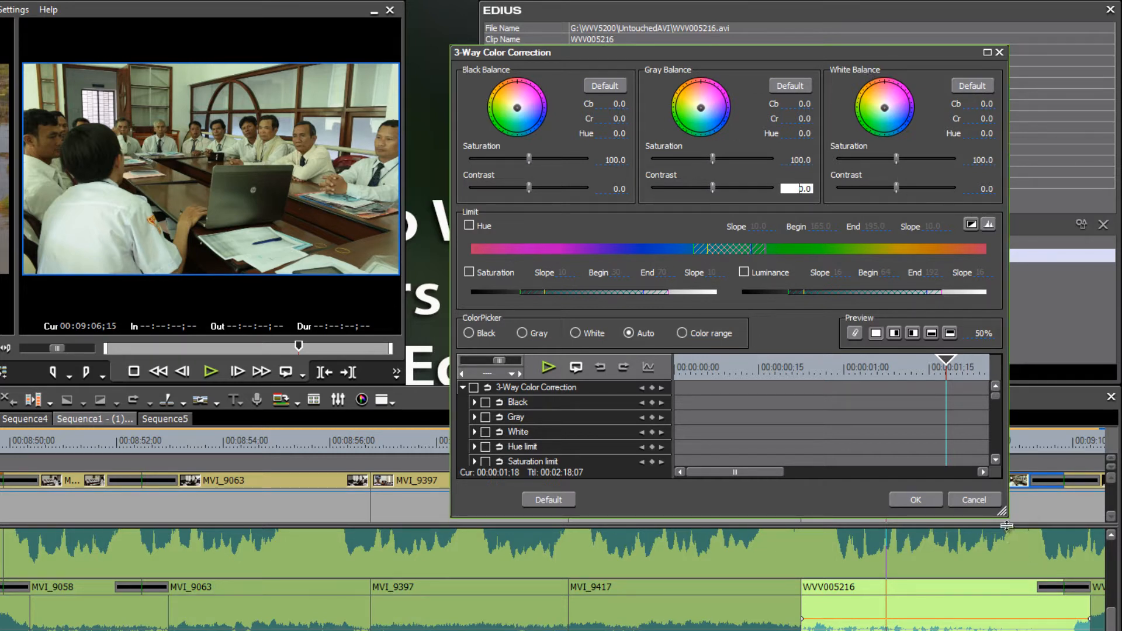
Shift the gray balance to Cb 1.8 and Cr 1.8, then enlarge the correction dialog and place it below the video preview
{"action": "left_click", "coordinate": [700, 108]}
{"action": "left_click_drag", "start_coordinate": [701, 108], "coordinate": [701, 107]}
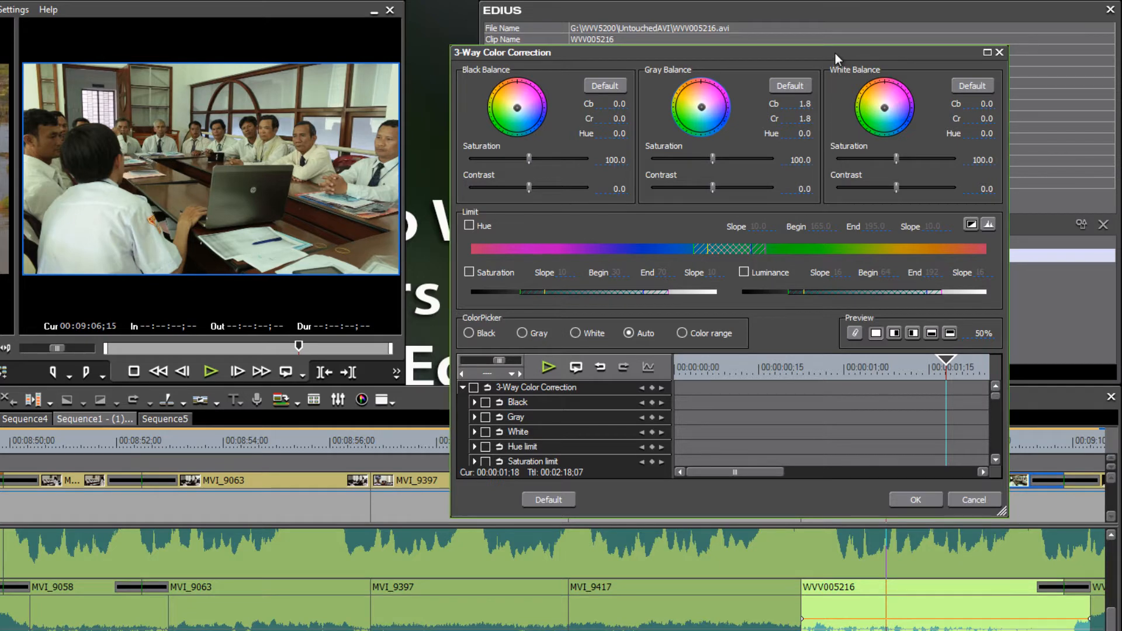
{"action": "left_click_drag", "start_coordinate": [813, 53], "coordinate": [99, 65]}
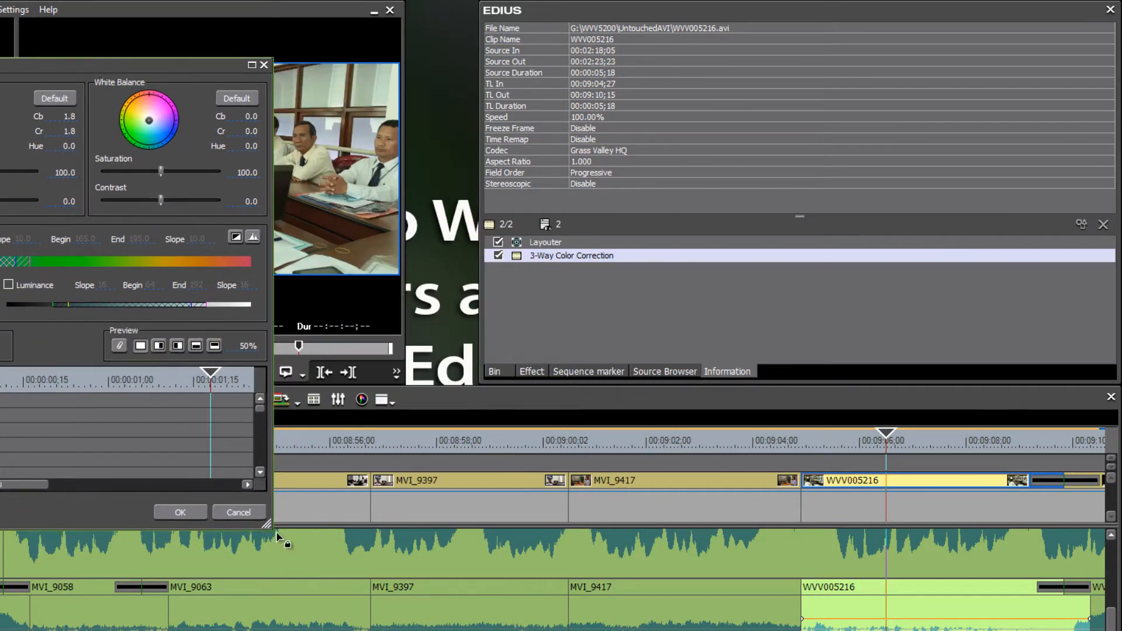
{"action": "left_click_drag", "start_coordinate": [268, 524], "coordinate": [1111, 630]}
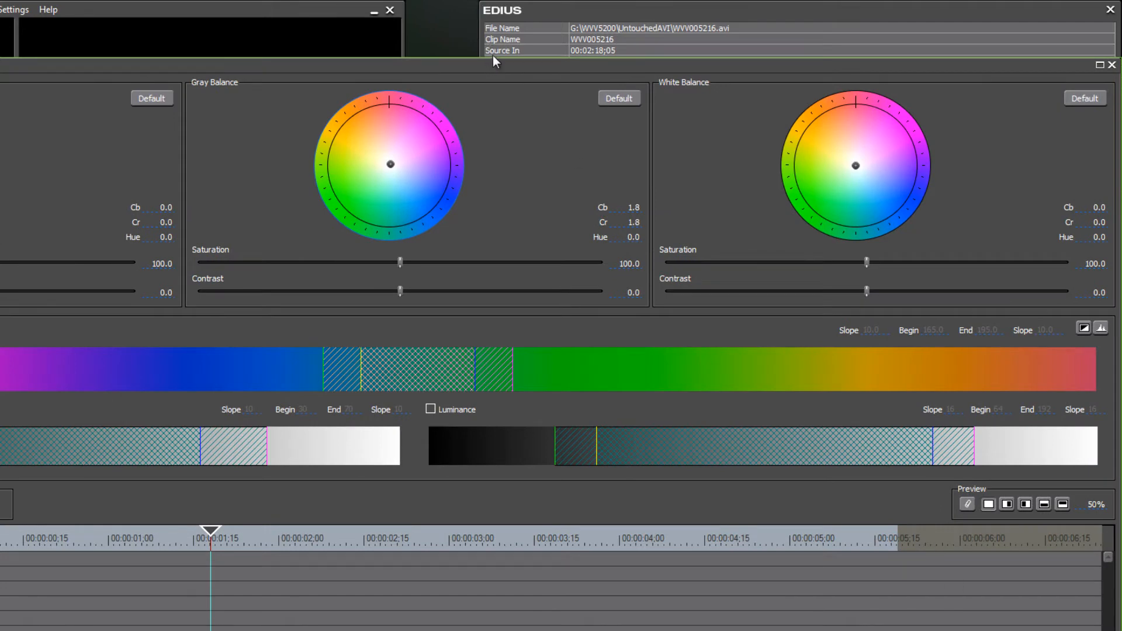
{"action": "left_click_drag", "start_coordinate": [493, 63], "coordinate": [485, 419]}
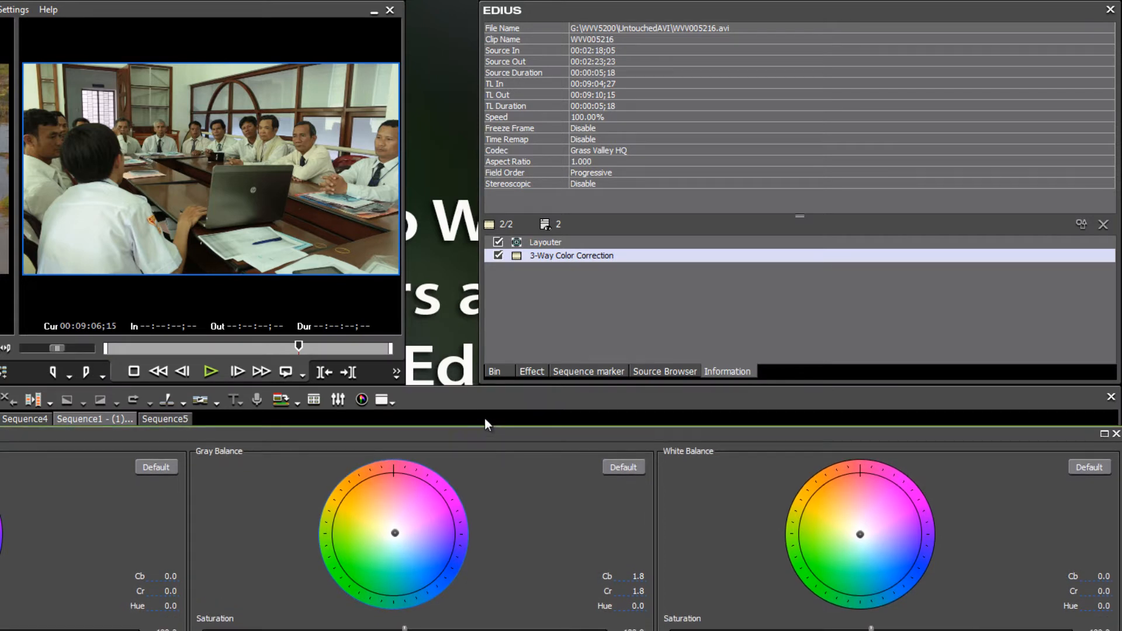
Show the Vector Scope/Waveform beside the preview and reopen the clip's 3-Way Color Correction settings beneath it
{"action": "left_click", "coordinate": [362, 401]}
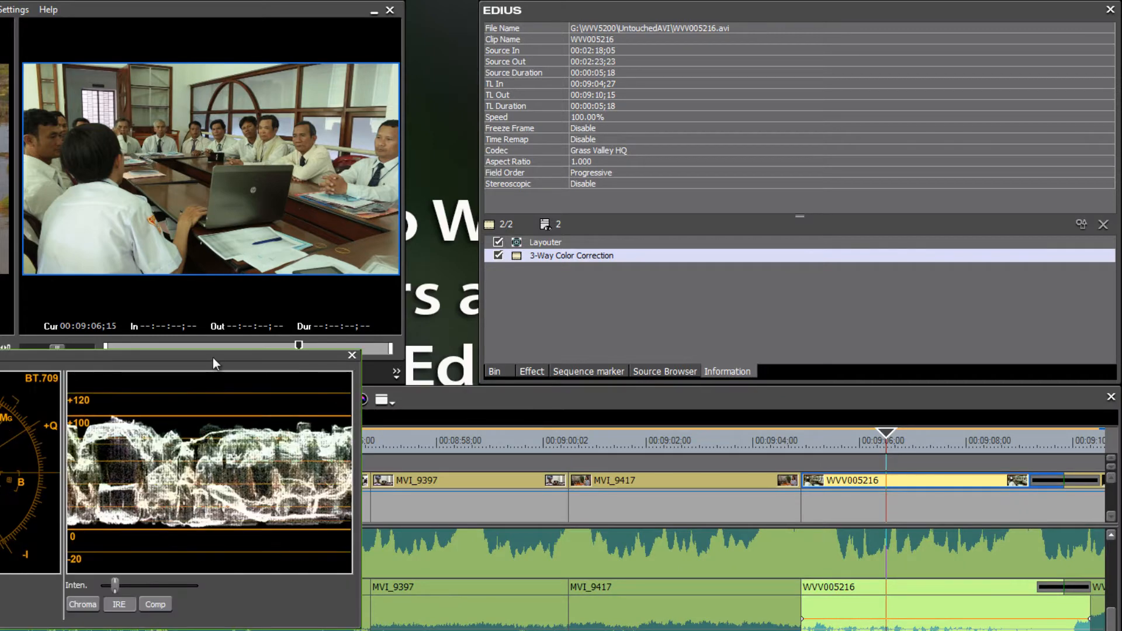
{"action": "left_click_drag", "start_coordinate": [213, 357], "coordinate": [90, 392]}
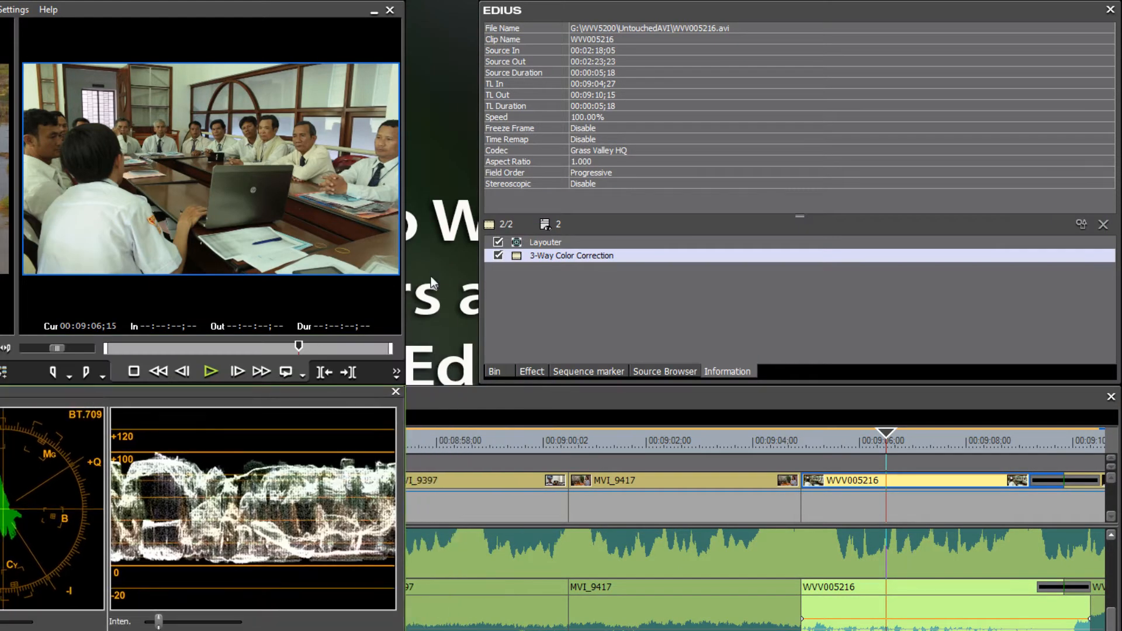
{"action": "double_click", "coordinate": [566, 256]}
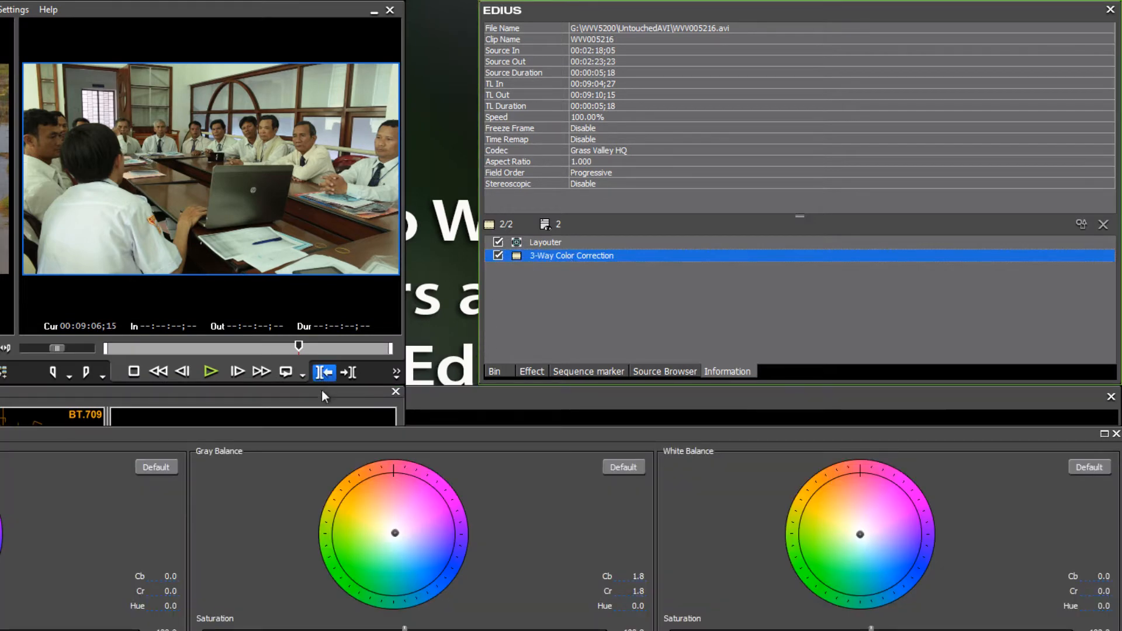
{"action": "left_click_drag", "start_coordinate": [321, 393], "coordinate": [1002, 20]}
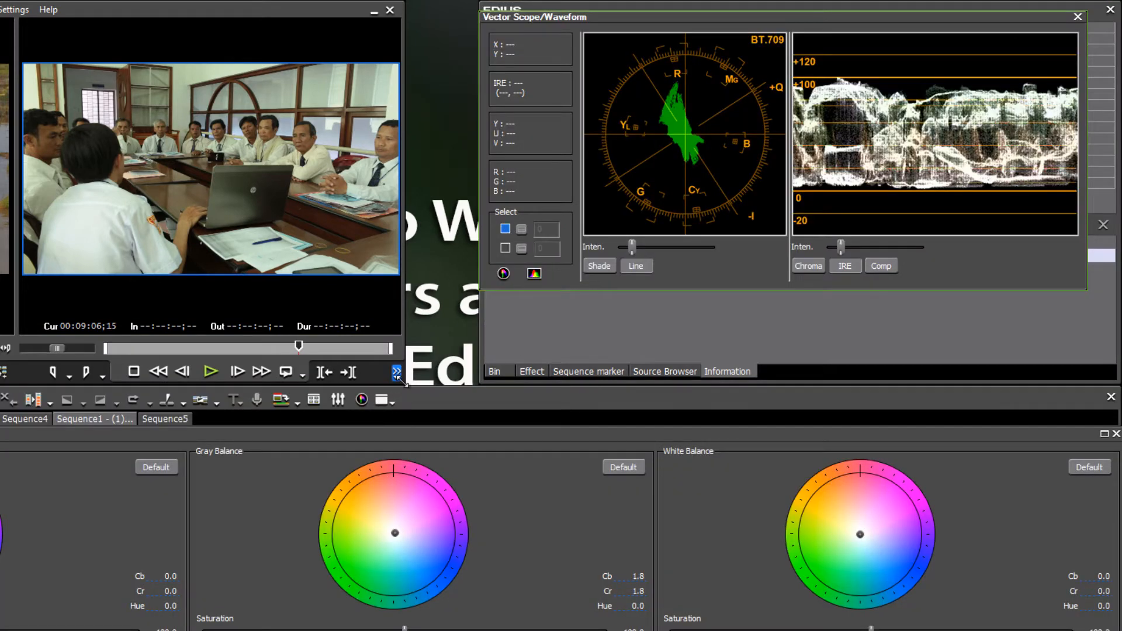
Rearrange the Vector Scope/Waveform and preview windows side by side above the color wheels
{"action": "left_click_drag", "start_coordinate": [402, 384], "coordinate": [469, 381]}
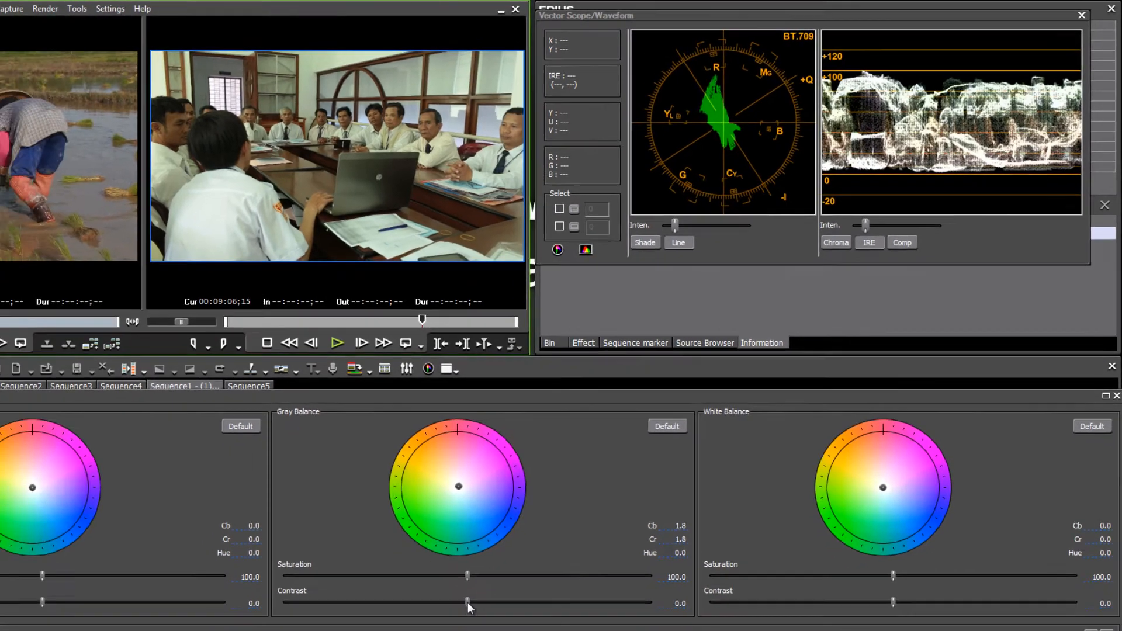
{"action": "left_click_drag", "start_coordinate": [530, 544], "coordinate": [524, 546]}
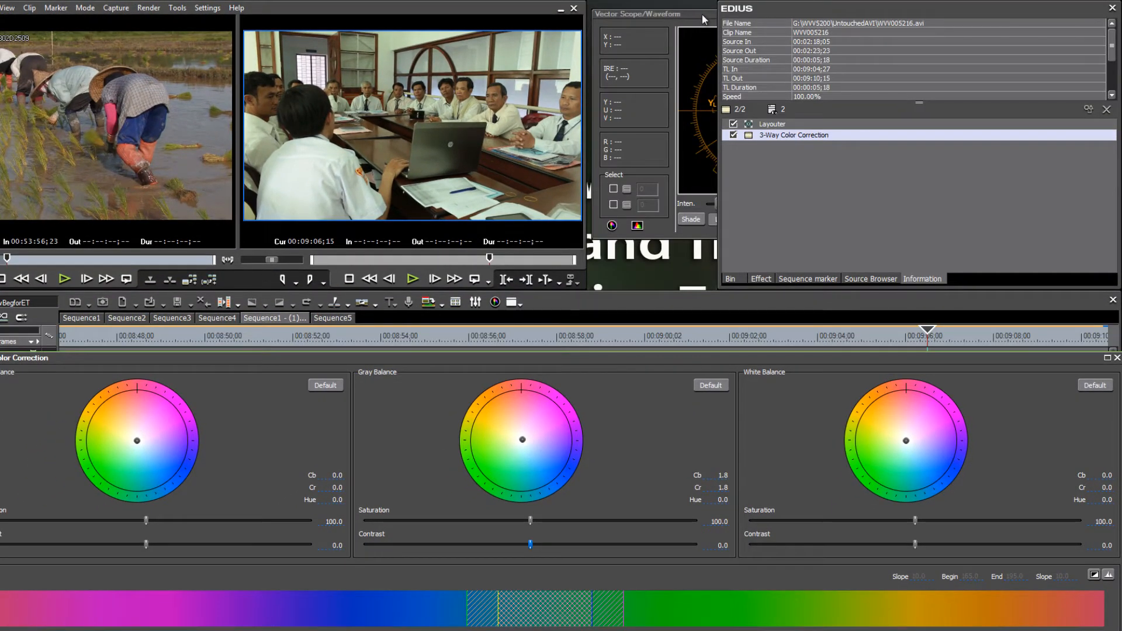
{"action": "left_click_drag", "start_coordinate": [703, 19], "coordinate": [111, 48]}
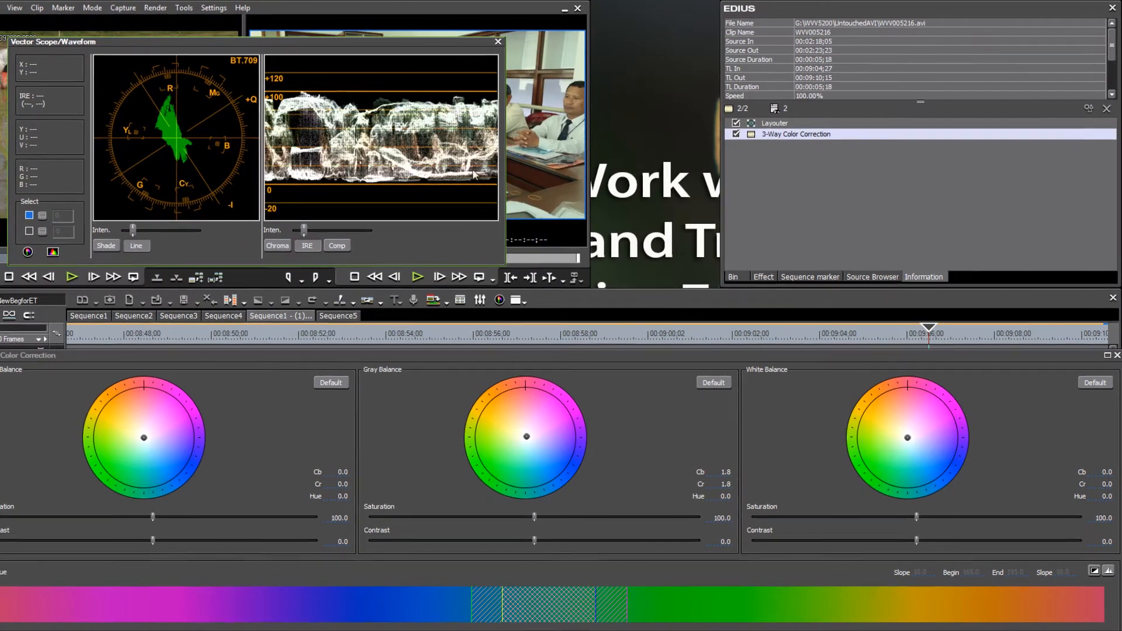
{"action": "left_click_drag", "start_coordinate": [430, 41], "coordinate": [369, 39]}
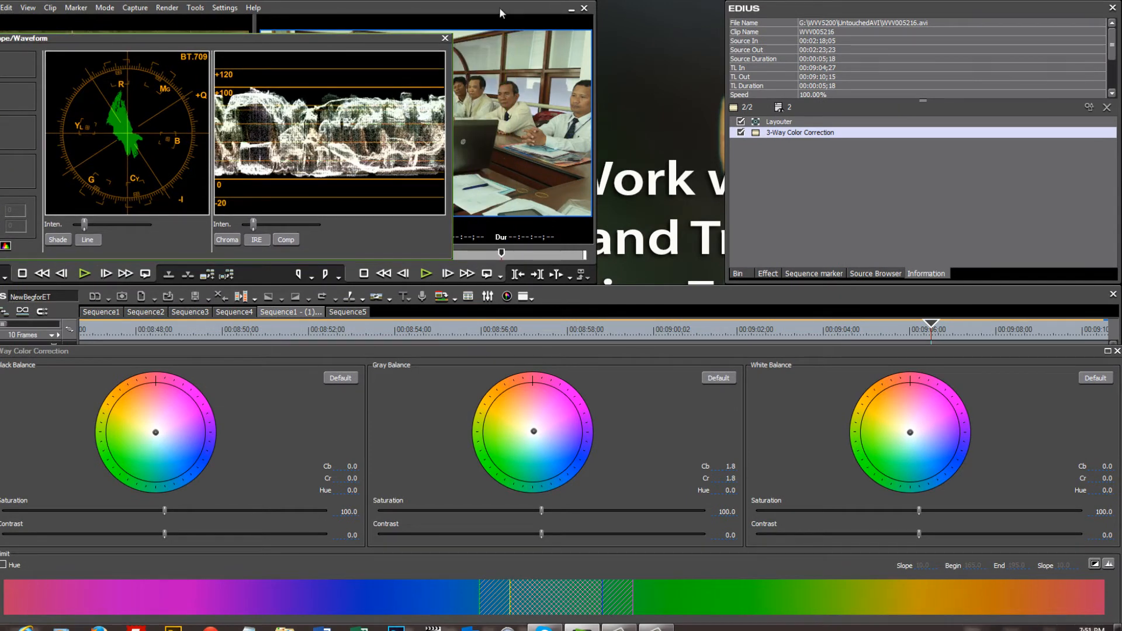
{"action": "left_click_drag", "start_coordinate": [499, 7], "coordinate": [676, 5]}
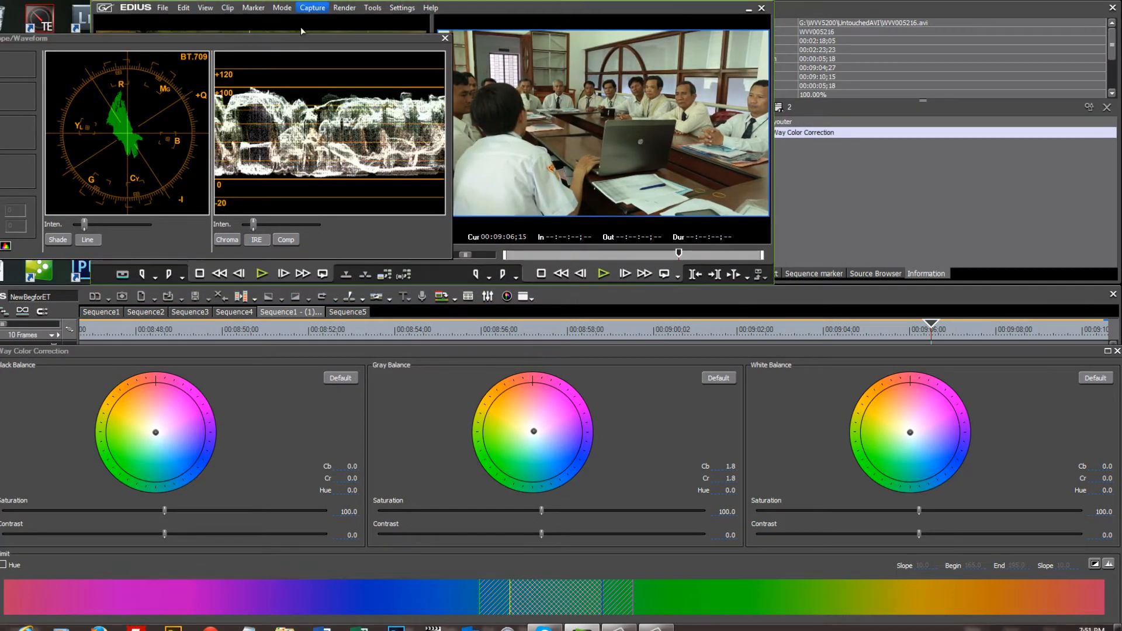
{"action": "left_click_drag", "start_coordinate": [315, 37], "coordinate": [303, 24]}
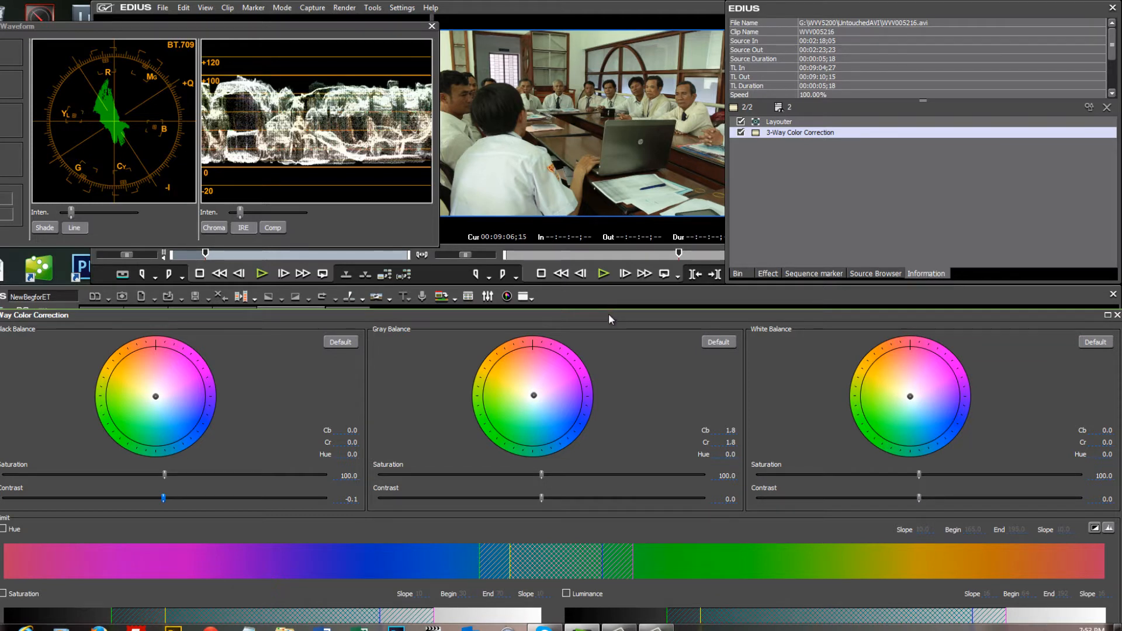
{"action": "left_click_drag", "start_coordinate": [608, 313], "coordinate": [609, 307]}
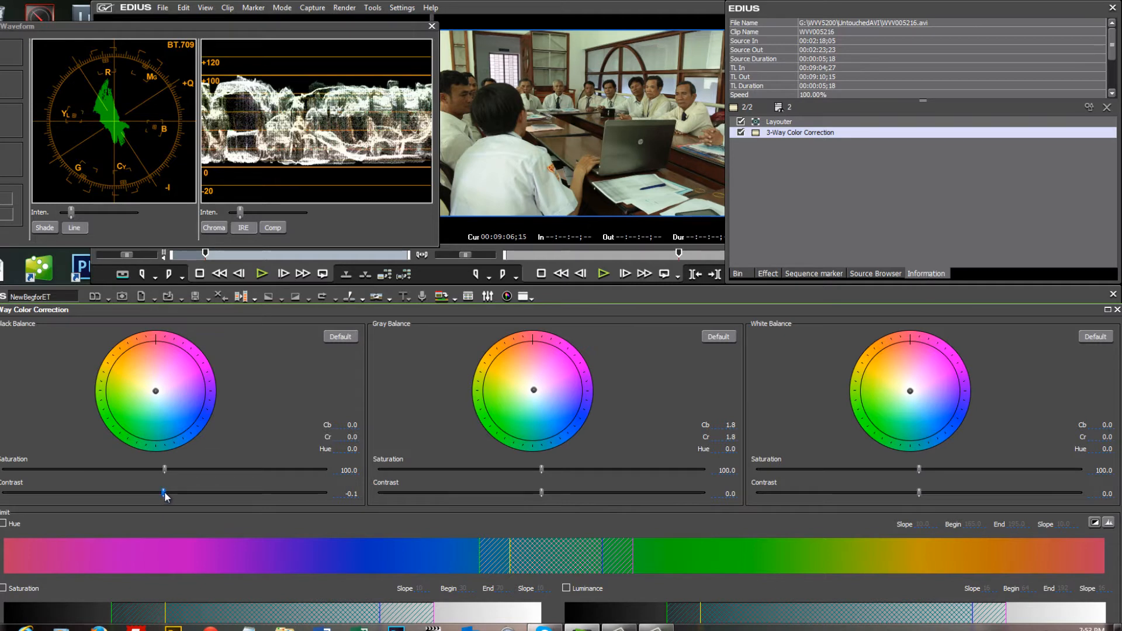
Set the contrast to -4.8 for black balance, -2.1 for gray balance and 10.2 for white balance
{"action": "left_click_drag", "start_coordinate": [166, 497], "coordinate": [118, 496]}
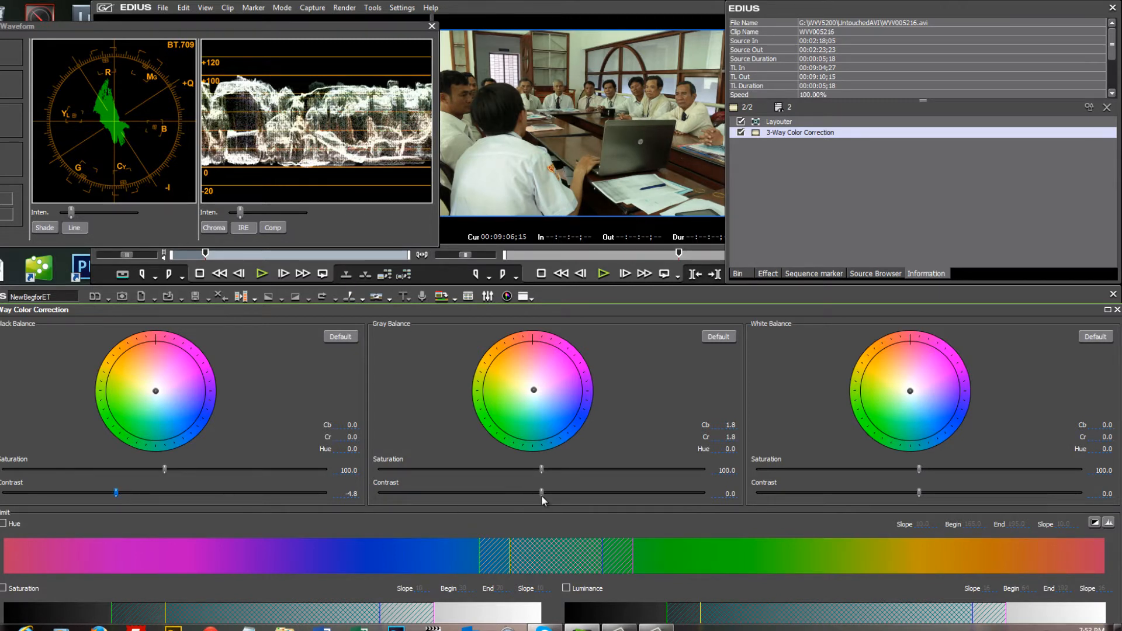
{"action": "left_click_drag", "start_coordinate": [541, 493], "coordinate": [519, 492]}
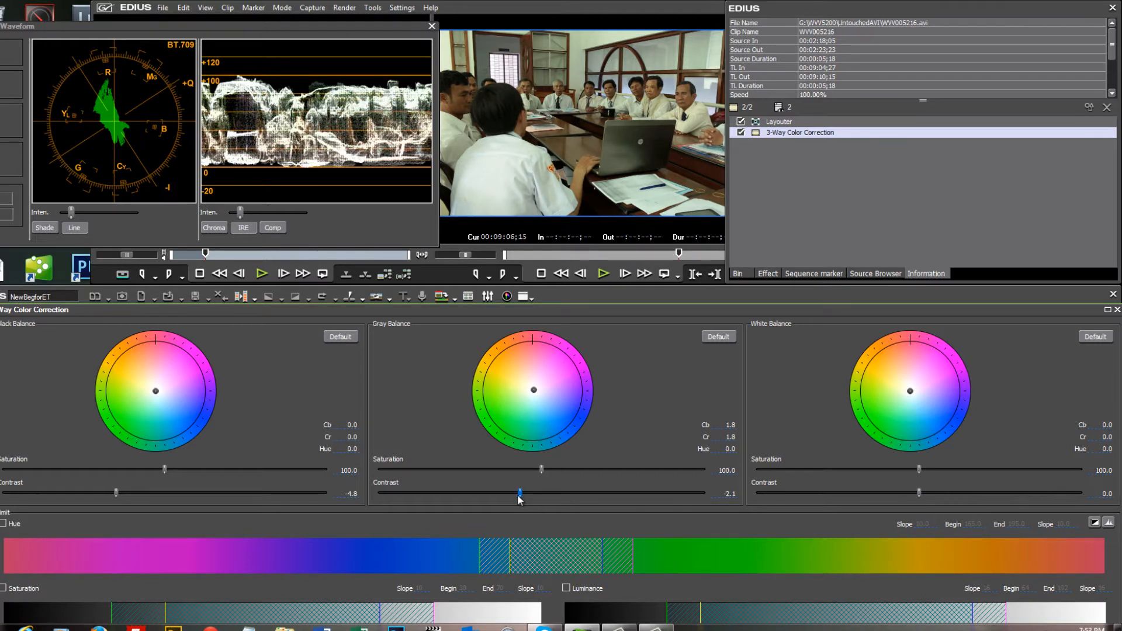
{"action": "left_click", "coordinate": [919, 492]}
{"action": "left_click_drag", "start_coordinate": [922, 495], "coordinate": [999, 501]}
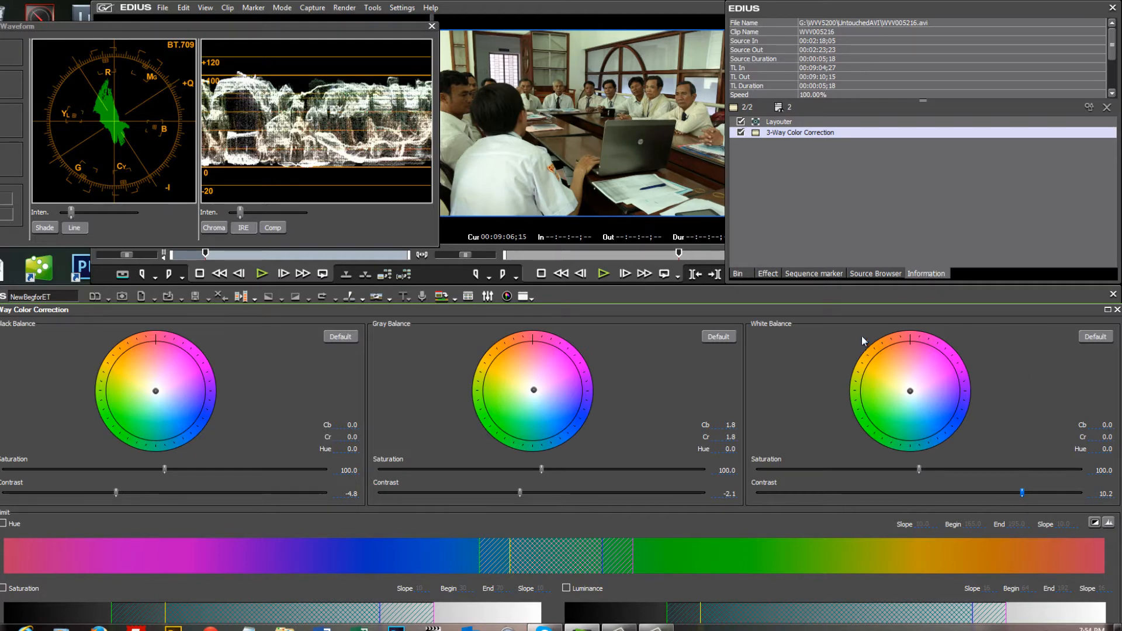
Expose the ColorPicker options and sample the black balance from a dark spot by the laptop in the preview
{"action": "left_click_drag", "start_coordinate": [644, 307], "coordinate": [812, 251]}
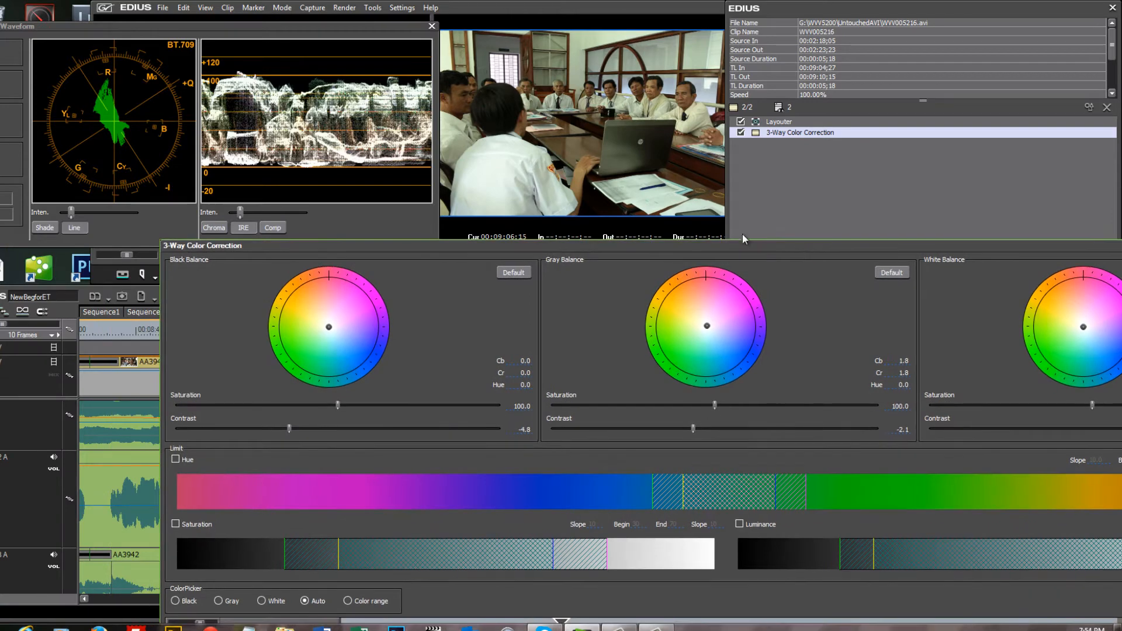
{"action": "left_click_drag", "start_coordinate": [319, 26], "coordinate": [279, 43]}
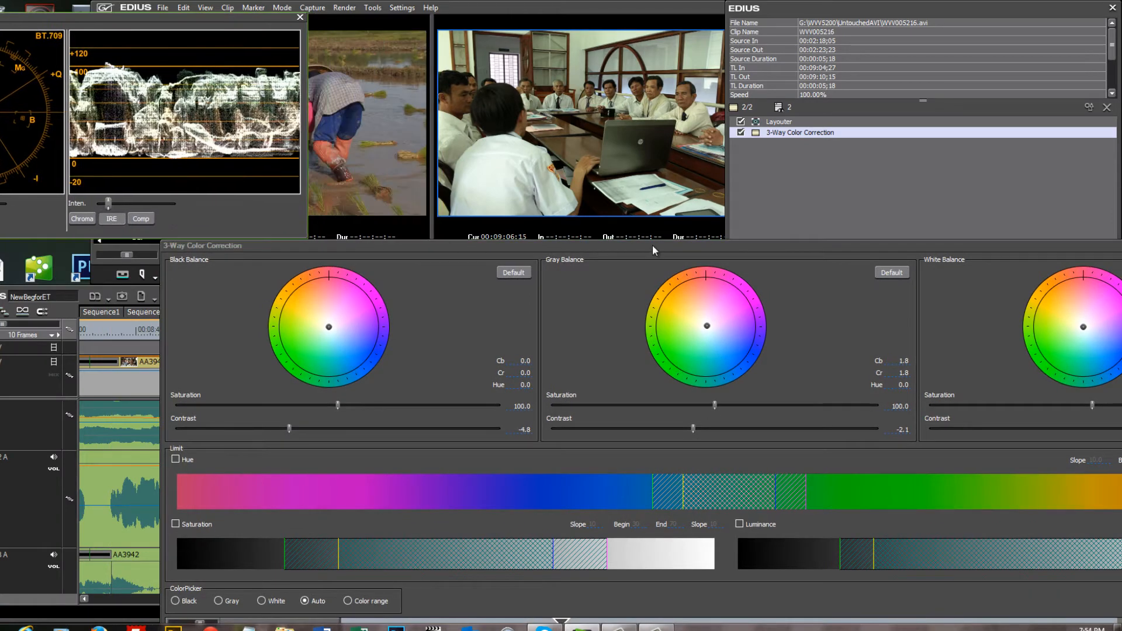
{"action": "left_click_drag", "start_coordinate": [653, 246], "coordinate": [673, 231]}
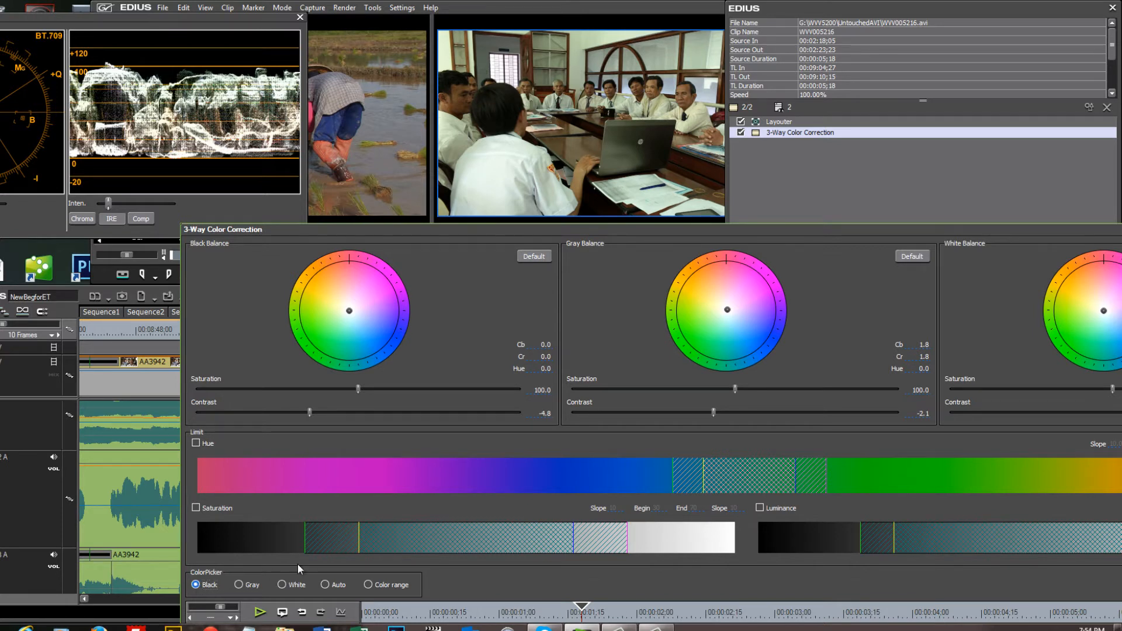
{"action": "left_click", "coordinate": [606, 116]}
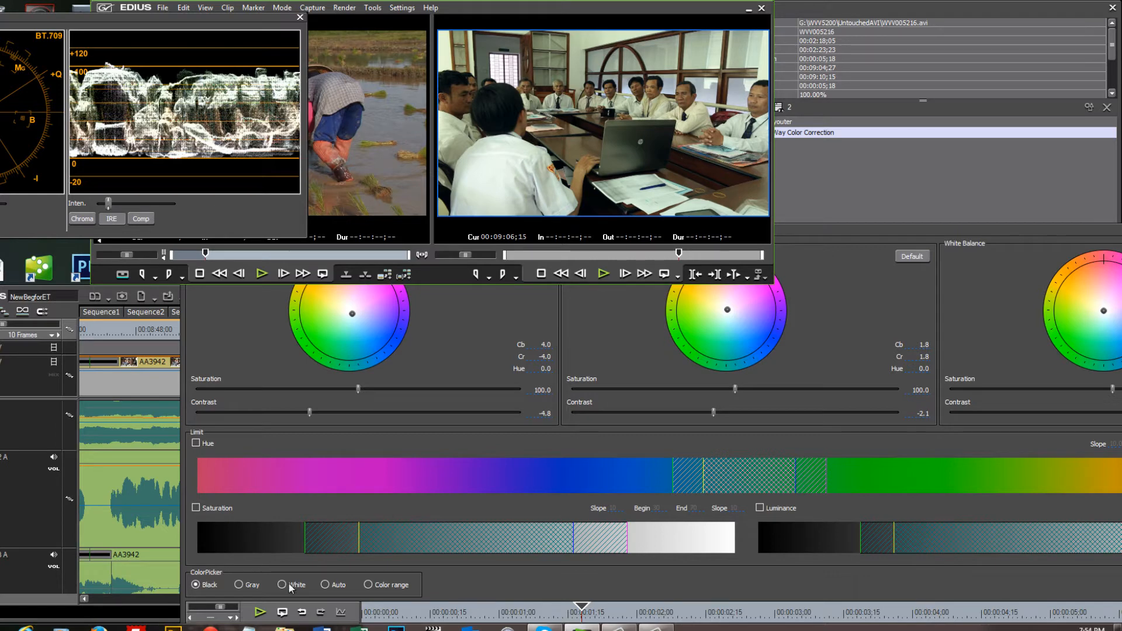
Switch the ColorPicker to Gray and try gray balance samples across the preview, ending on the laptop lid's upper edge
{"action": "left_click", "coordinate": [239, 584]}
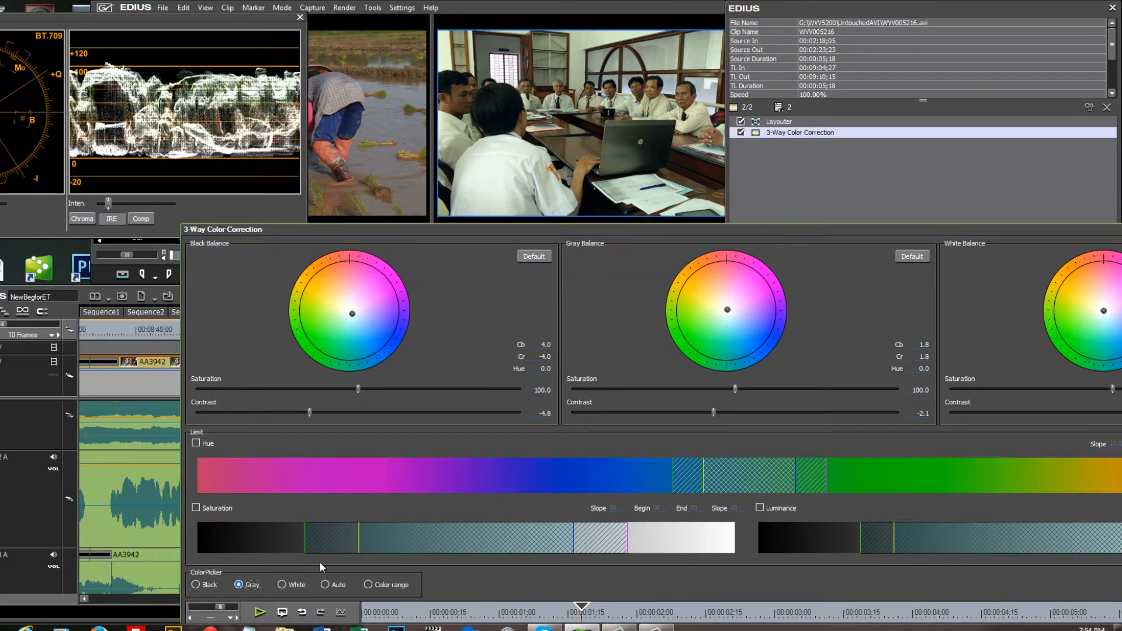
{"action": "left_click", "coordinate": [635, 157]}
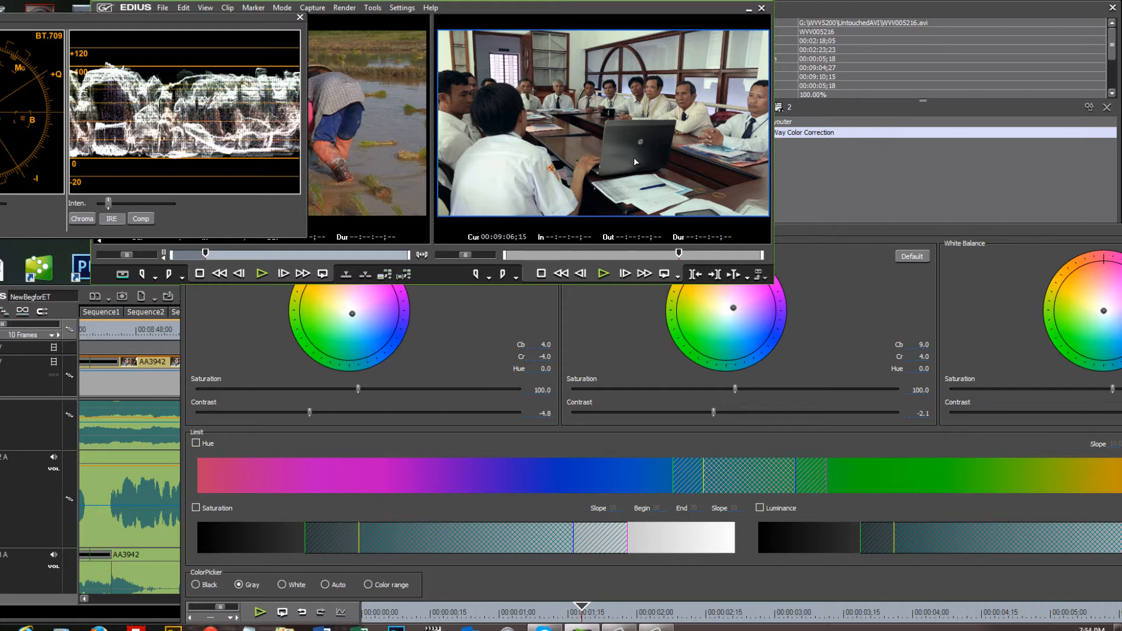
{"action": "left_click", "coordinate": [634, 125]}
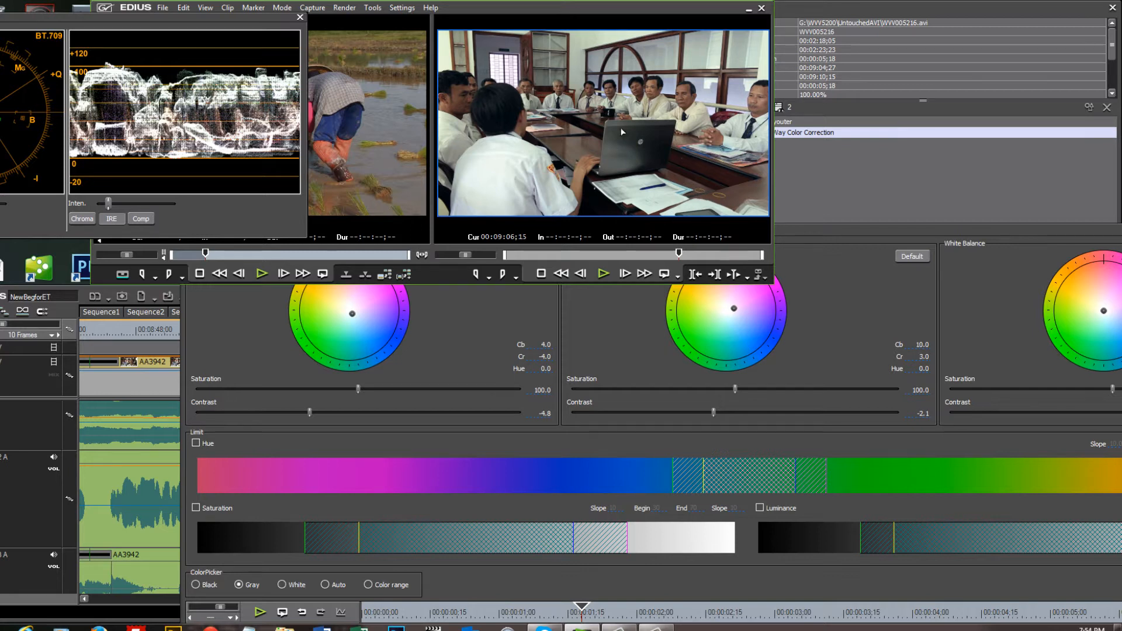
{"action": "left_click", "coordinate": [614, 194]}
{"action": "left_click", "coordinate": [628, 195]}
{"action": "left_click", "coordinate": [703, 217]}
{"action": "left_click", "coordinate": [744, 159]}
{"action": "left_click", "coordinate": [500, 47]}
{"action": "left_click", "coordinate": [543, 63]}
{"action": "left_click", "coordinate": [633, 124]}
Sample the white balance from the foreground man's shirt, fine-tune the gray balance to Cb 6.5 and Cr 7.2, and apply the 3-Way Color Correction
{"action": "left_click", "coordinate": [282, 584]}
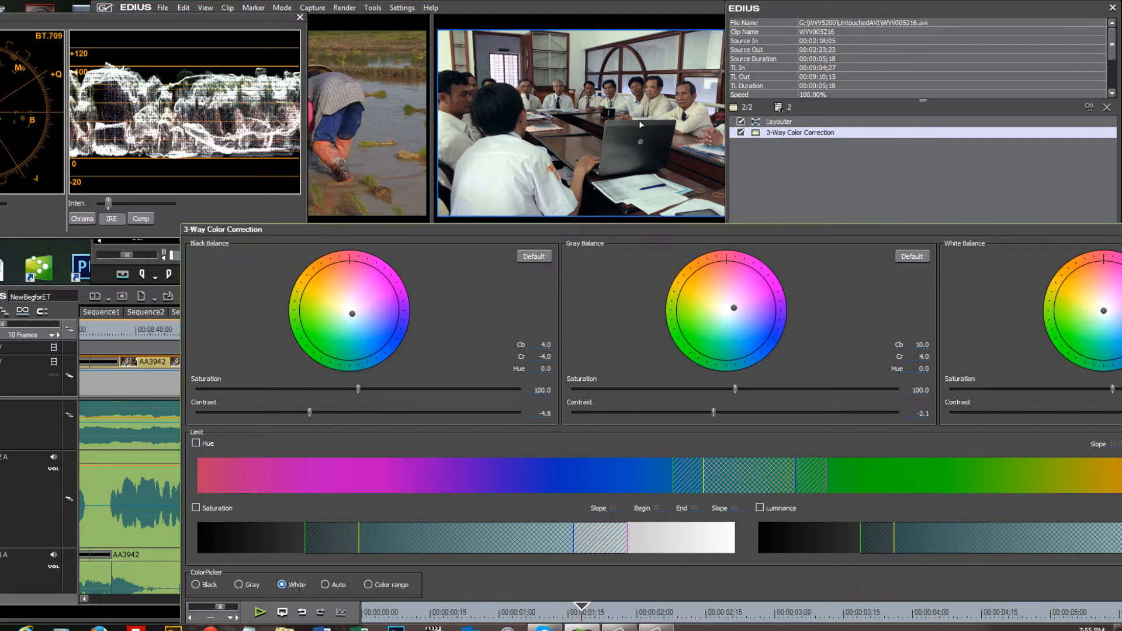
{"action": "left_click", "coordinate": [506, 170]}
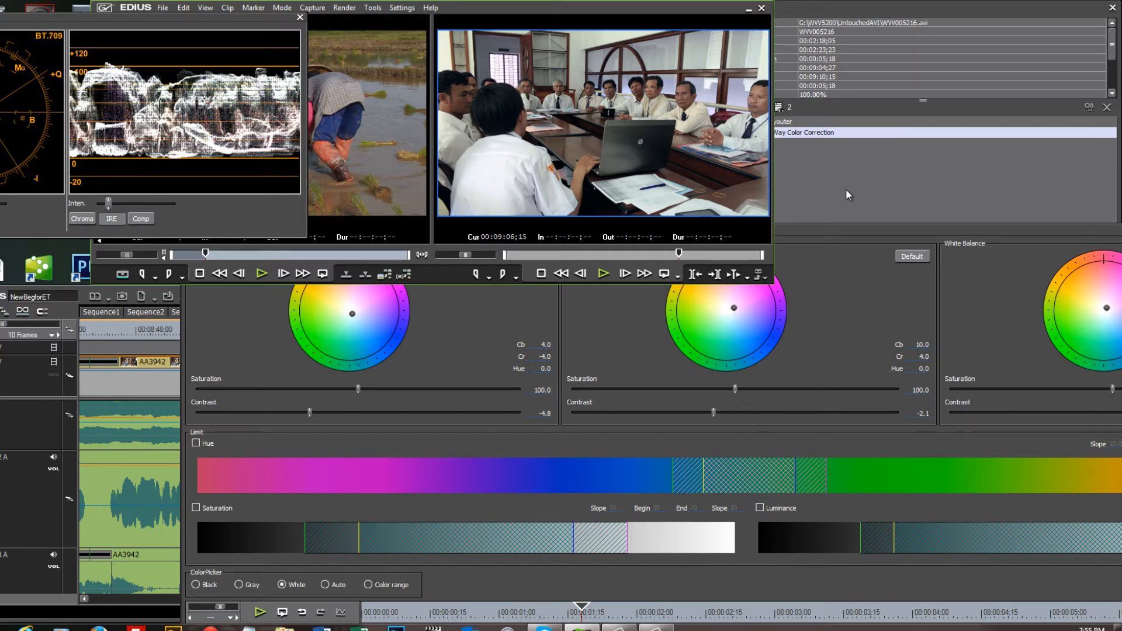
{"action": "left_click_drag", "start_coordinate": [843, 230], "coordinate": [780, 290]}
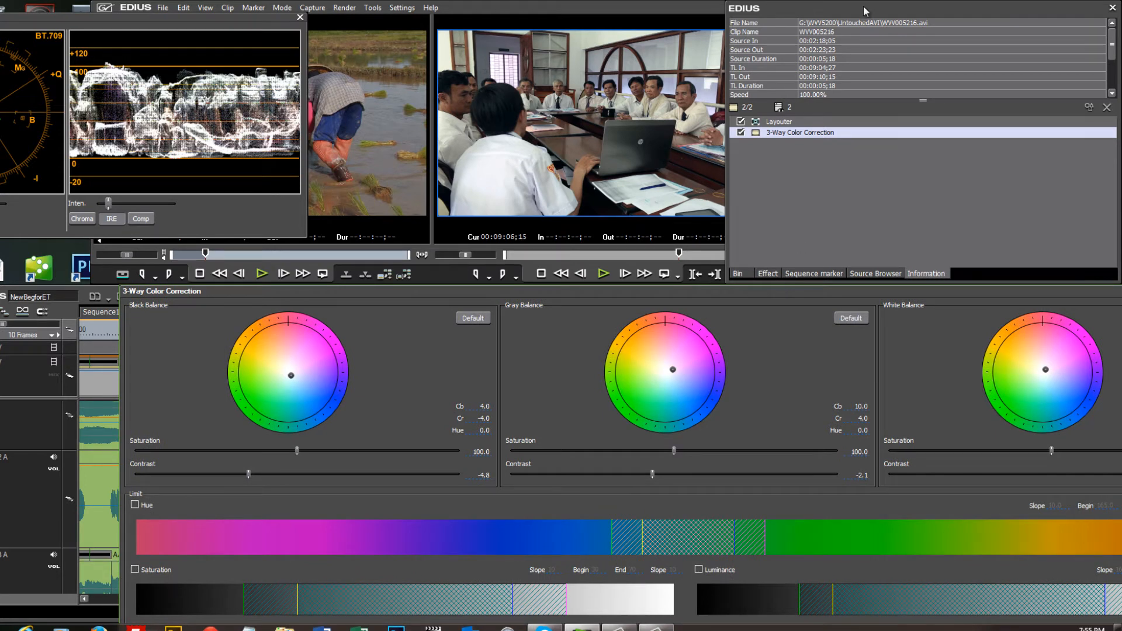
{"action": "left_click_drag", "start_coordinate": [856, 11], "coordinate": [906, 10]}
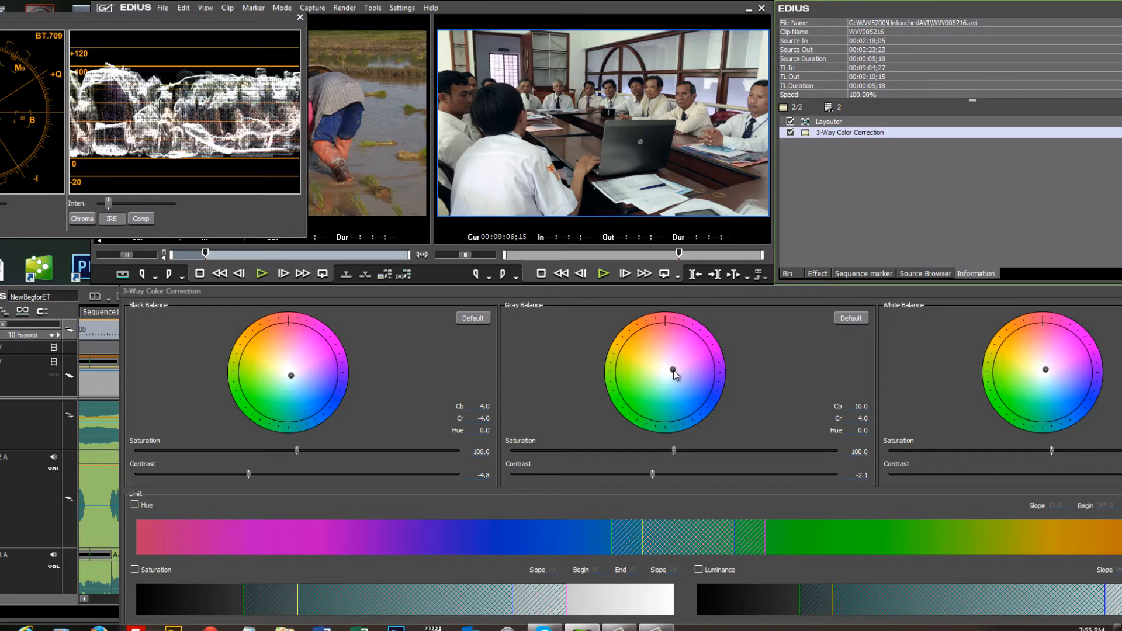
{"action": "left_click_drag", "start_coordinate": [673, 369], "coordinate": [668, 367]}
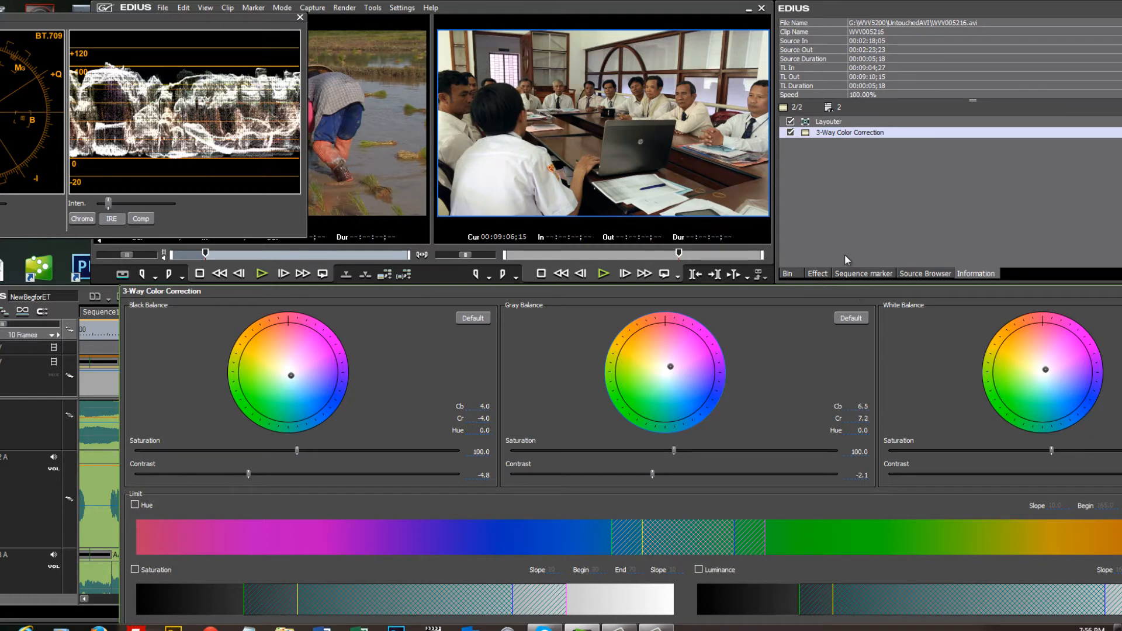
{"action": "left_click_drag", "start_coordinate": [858, 290], "coordinate": [712, 8]}
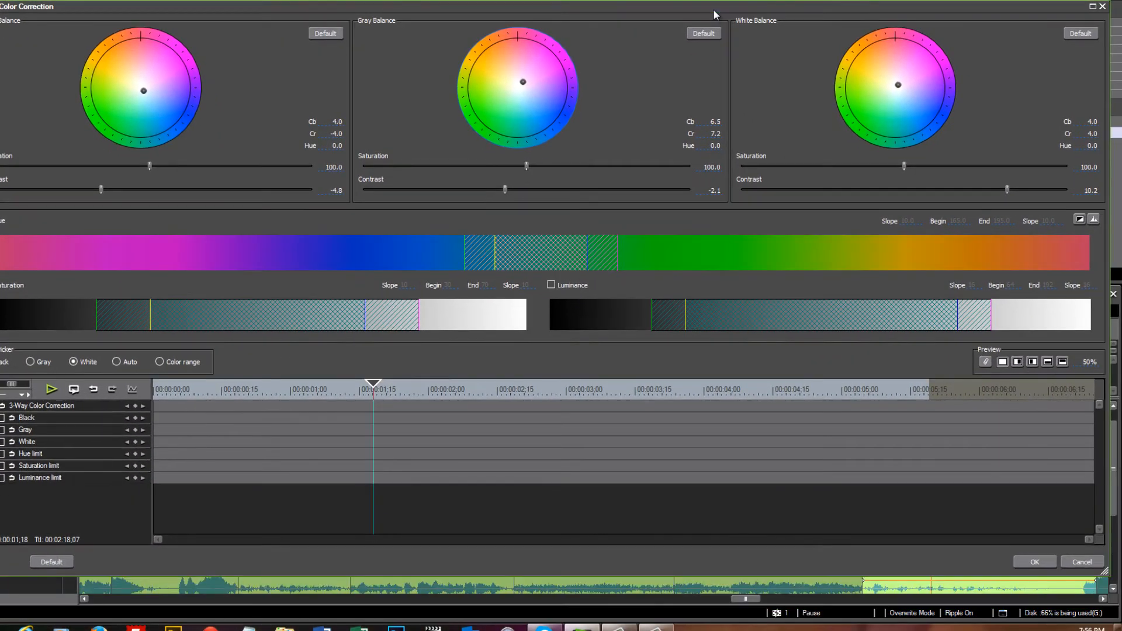
{"action": "left_click", "coordinate": [1039, 562]}
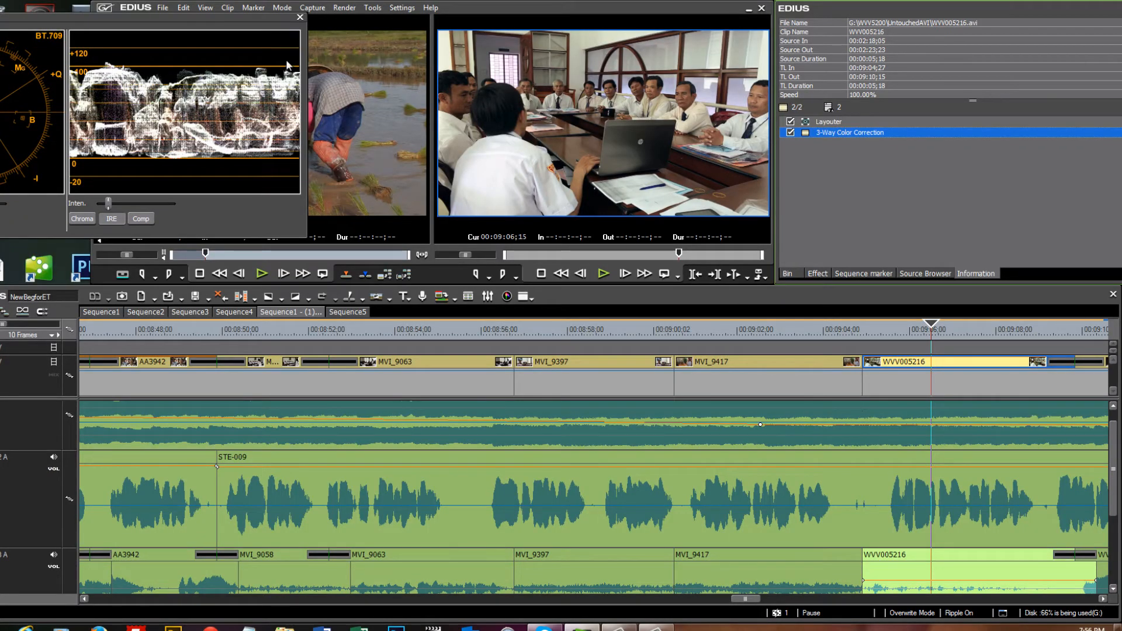
Add the Color Balance filter to the WVV005216 clip and open its settings
{"action": "left_click", "coordinate": [817, 274]}
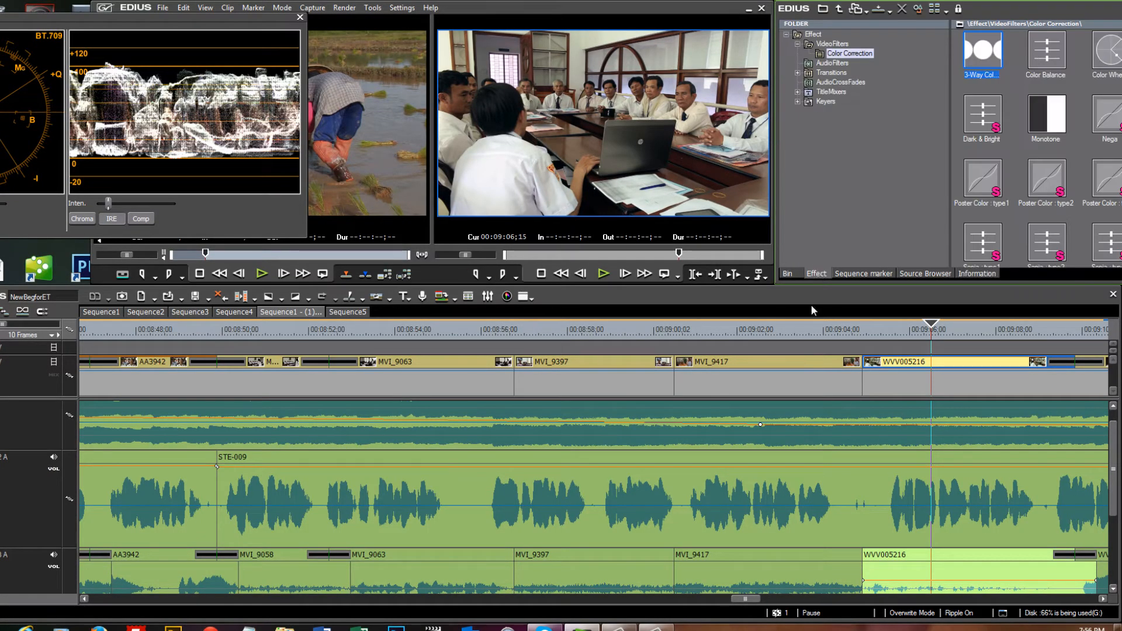
{"action": "left_click_drag", "start_coordinate": [1039, 18], "coordinate": [968, 367]}
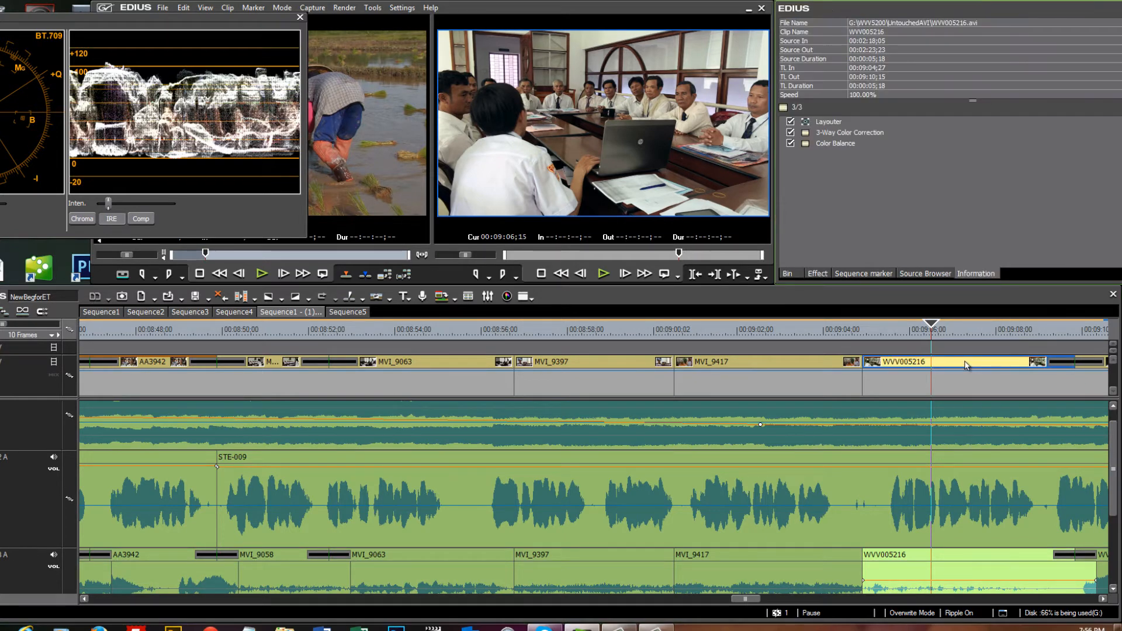
{"action": "double_click", "coordinate": [809, 147]}
Arrange the Color Balance settings and the Vector Scope/Waveform on either side of the clip preview
{"action": "left_click_drag", "start_coordinate": [882, 82], "coordinate": [1037, 36]}
{"action": "left_click", "coordinate": [176, 16]}
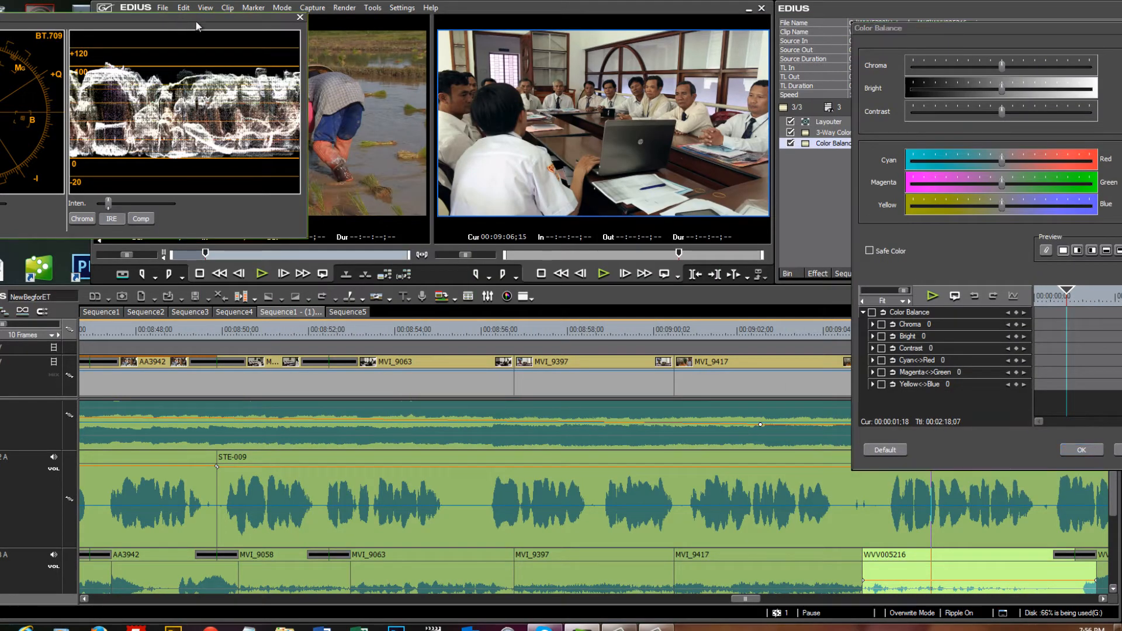
{"action": "left_click_drag", "start_coordinate": [222, 16], "coordinate": [639, 274]}
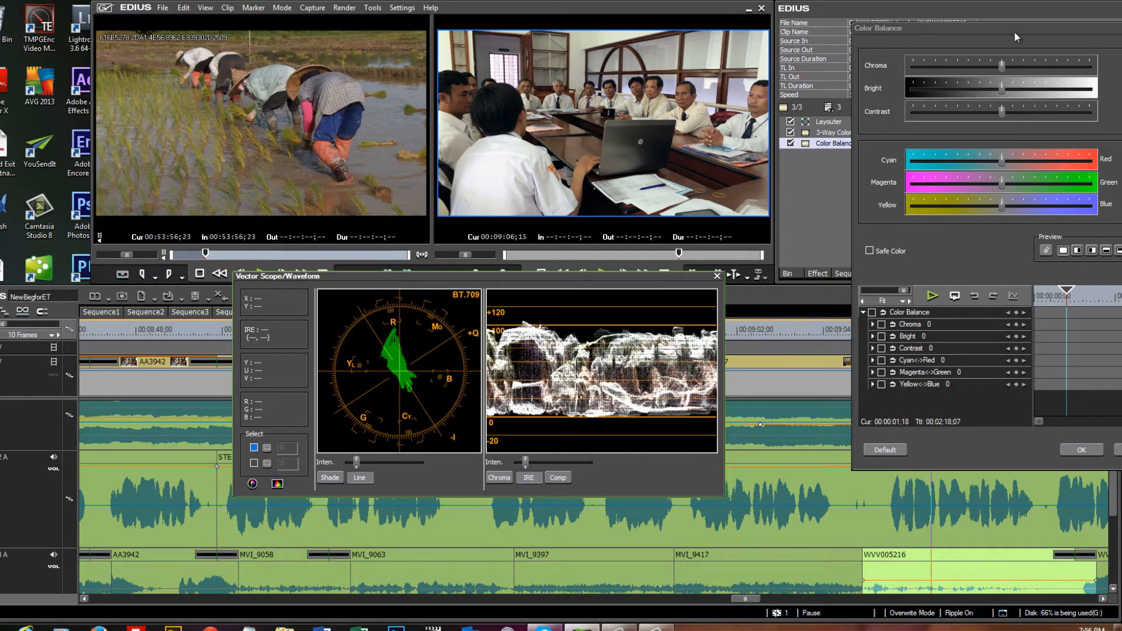
{"action": "left_click_drag", "start_coordinate": [1014, 29], "coordinate": [982, 32]}
{"action": "left_click", "coordinate": [685, 275]}
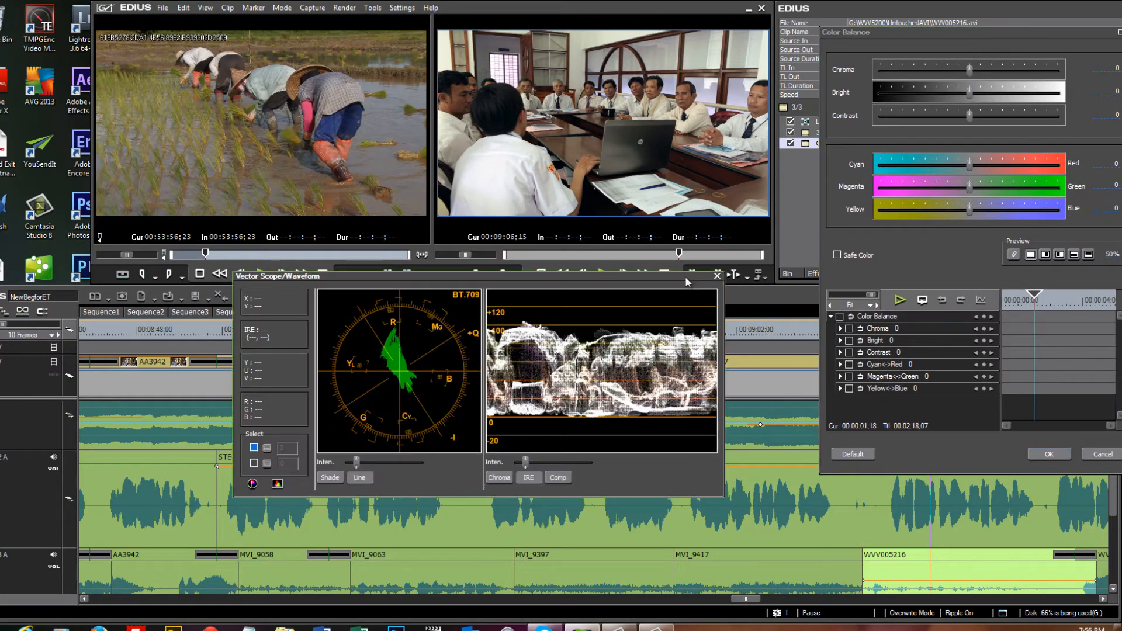
{"action": "left_click_drag", "start_coordinate": [685, 276], "coordinate": [388, 30]}
{"action": "left_click_drag", "start_coordinate": [1010, 34], "coordinate": [966, 32]}
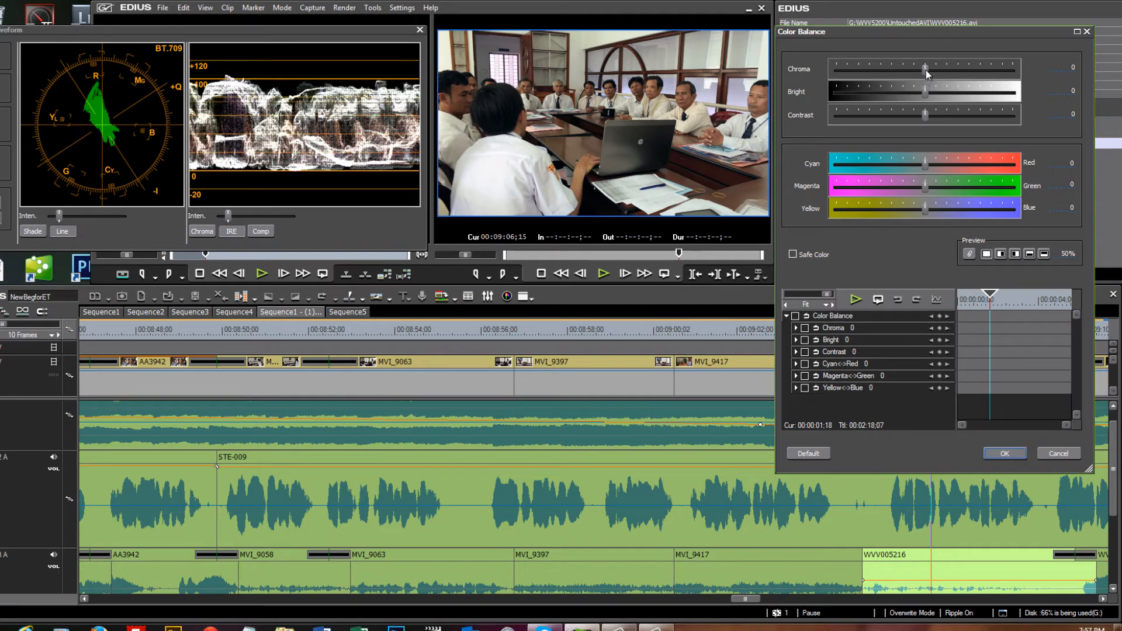
Set both bright and contrast to 1 in the Color Balance filter
{"action": "mouse_move", "coordinate": [926, 69]}
{"action": "left_mouse_down"}
{"action": "mouse_move", "coordinate": [907, 71]}
{"action": "mouse_move", "coordinate": [942, 74]}
{"action": "mouse_move", "coordinate": [924, 73]}
{"action": "mouse_move", "coordinate": [937, 74]}
{"action": "mouse_move", "coordinate": [925, 70]}
{"action": "mouse_move", "coordinate": [925, 114]}
{"action": "mouse_move", "coordinate": [898, 117]}
{"action": "mouse_move", "coordinate": [958, 117]}
{"action": "mouse_move", "coordinate": [925, 118]}
{"action": "left_mouse_up"}
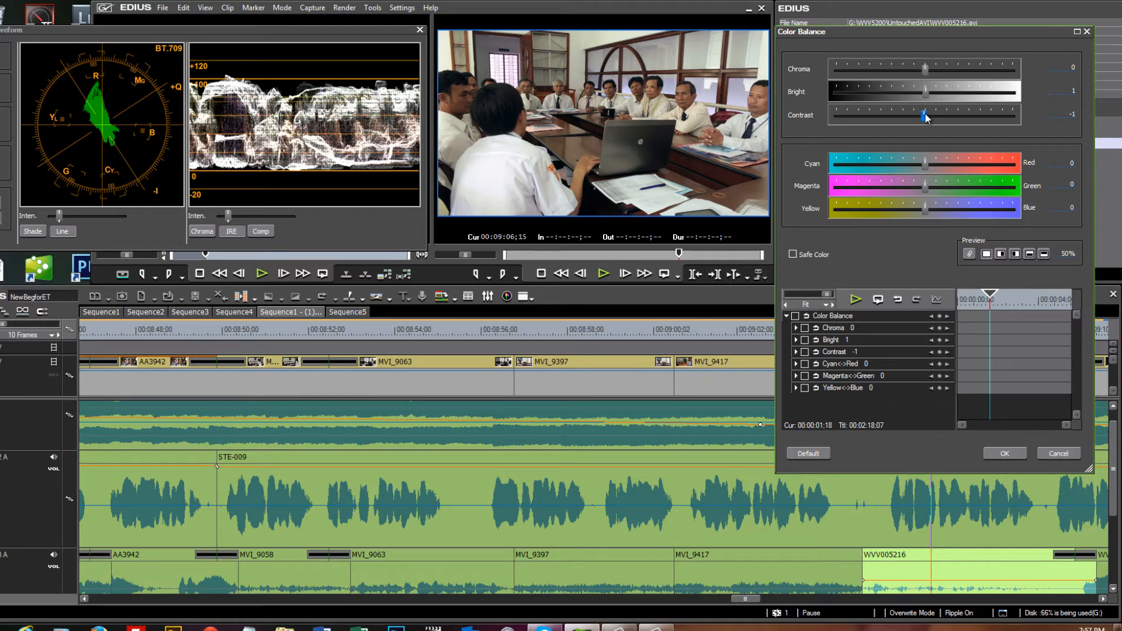
{"action": "left_click_drag", "start_coordinate": [925, 117], "coordinate": [927, 115]}
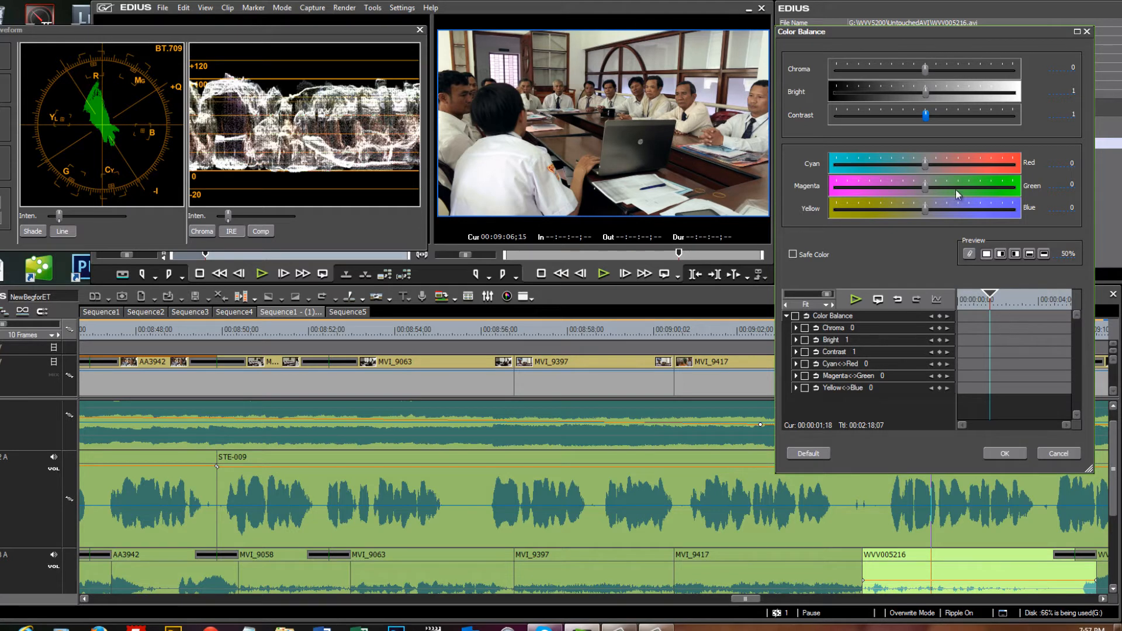
{"action": "left_click", "coordinate": [925, 164]}
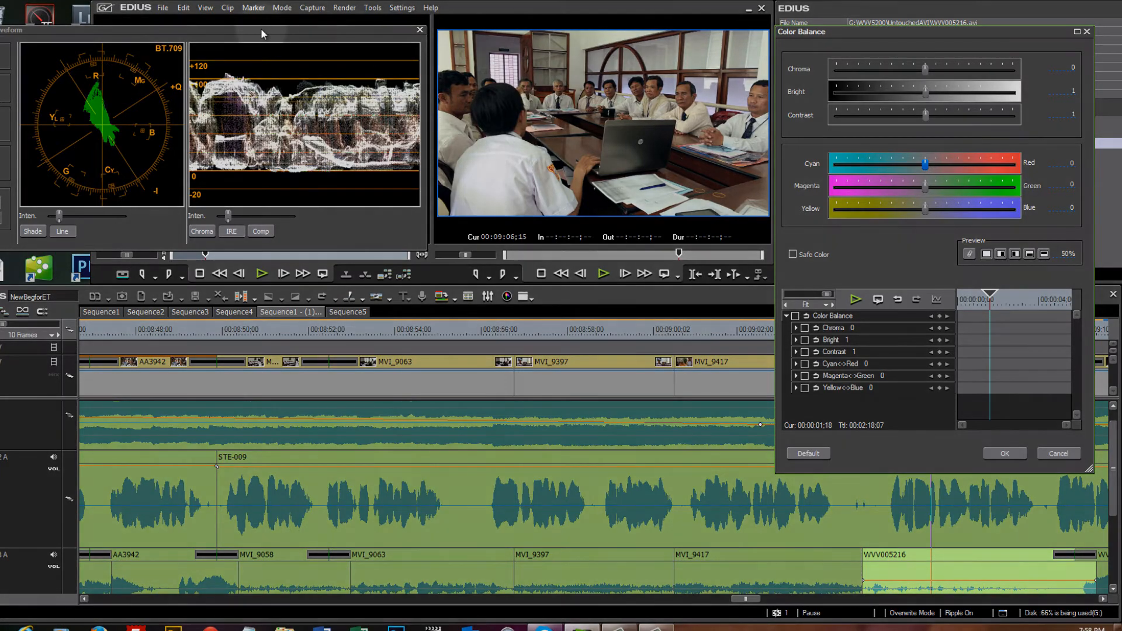
Reposition the Vector Scope/Waveform and set the color balance to Cyan-Red -2, Magenta-Green 1 and Yellow-Blue 0
{"action": "left_click_drag", "start_coordinate": [260, 28], "coordinate": [426, 90]}
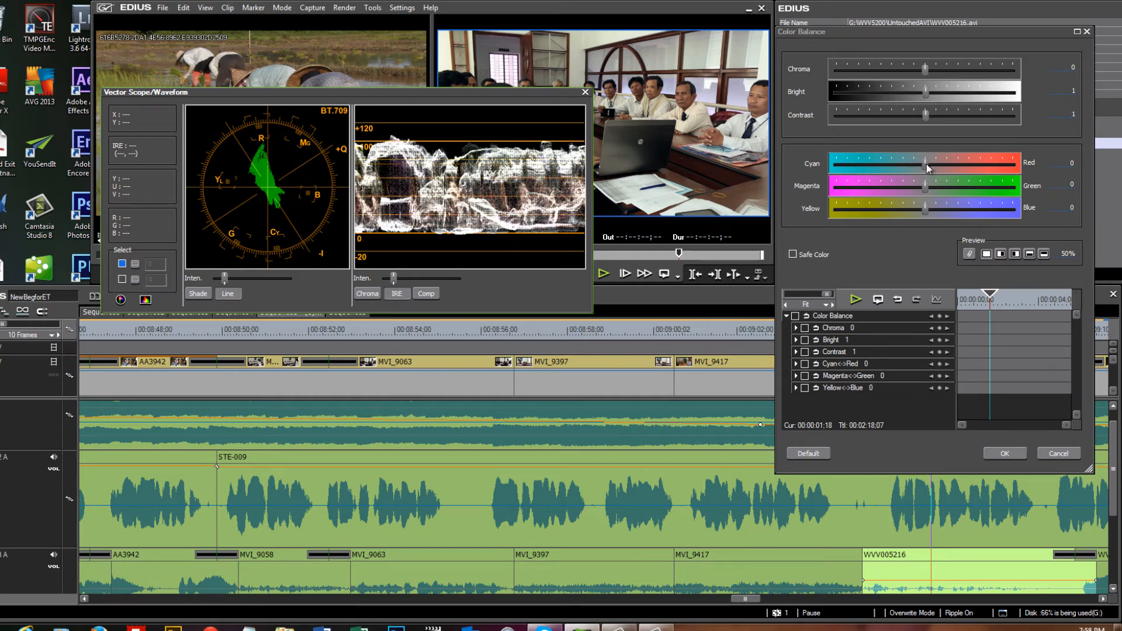
{"action": "mouse_move", "coordinate": [929, 169]}
{"action": "left_mouse_down"}
{"action": "mouse_move", "coordinate": [942, 172]}
{"action": "mouse_move", "coordinate": [928, 170]}
{"action": "left_mouse_up"}
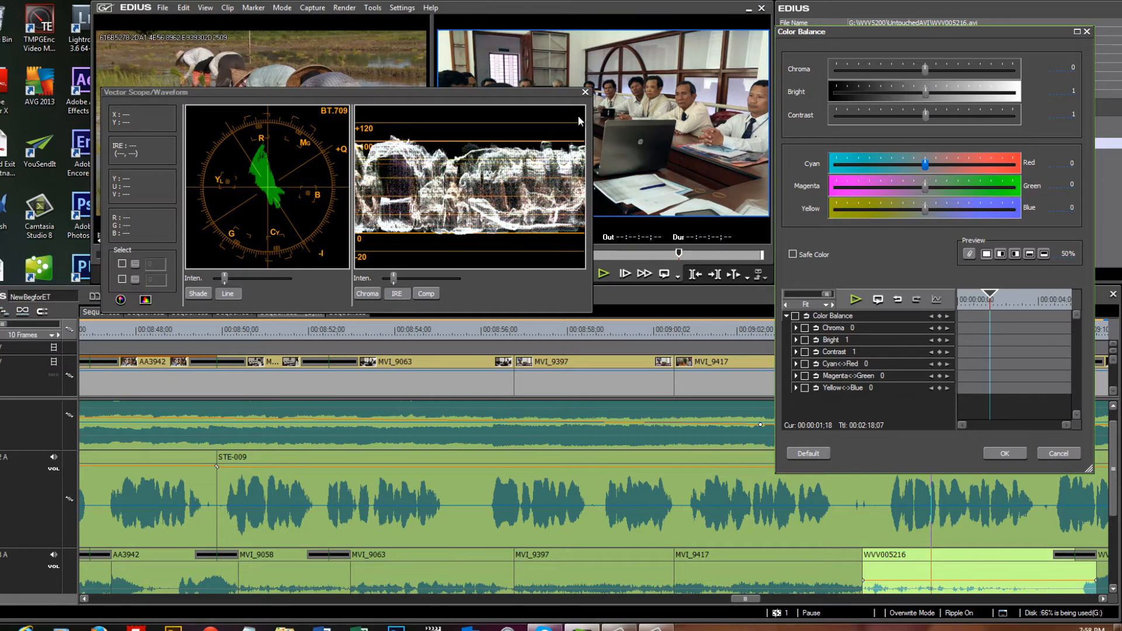
{"action": "left_click_drag", "start_coordinate": [554, 93], "coordinate": [544, 162]}
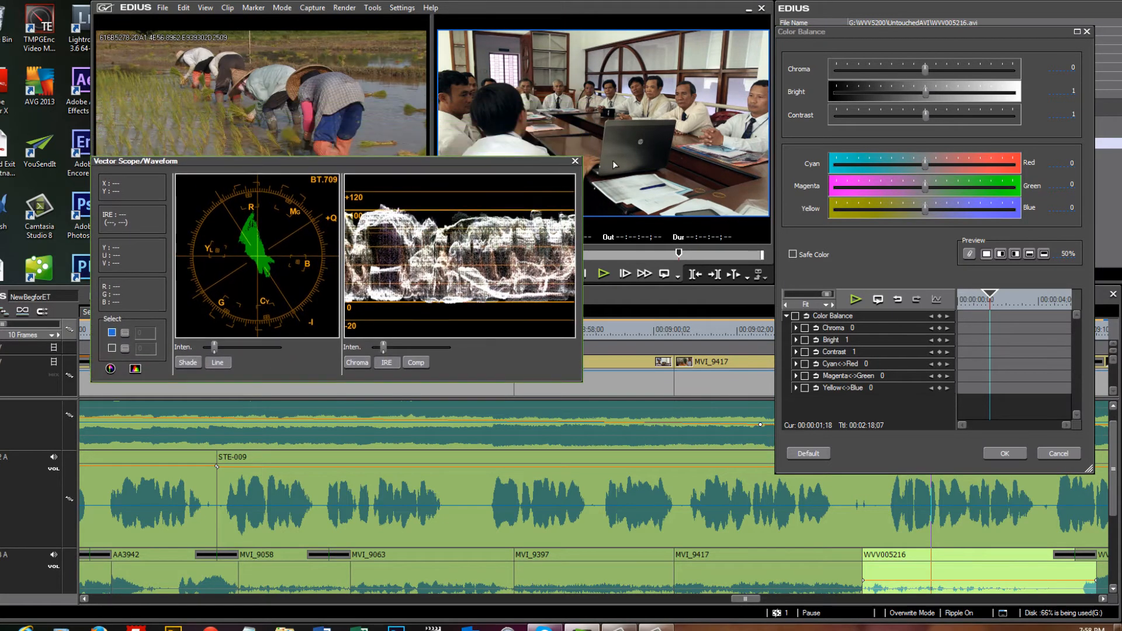
{"action": "left_click", "coordinate": [926, 164]}
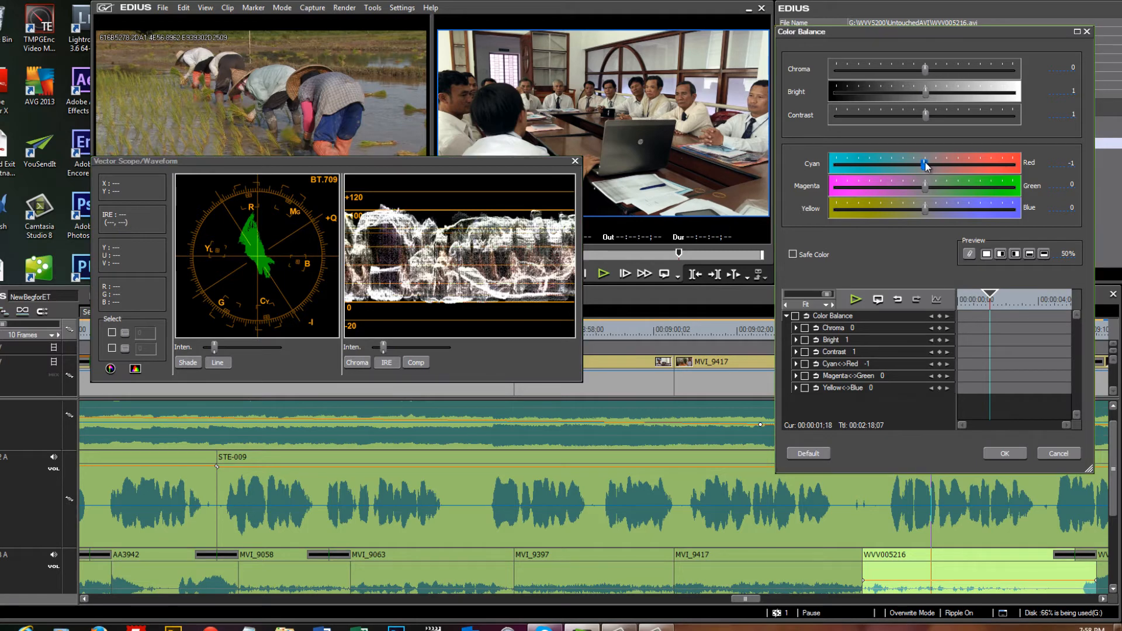
{"action": "left_click_drag", "start_coordinate": [927, 165], "coordinate": [927, 189]}
{"action": "left_click_drag", "start_coordinate": [925, 211], "coordinate": [925, 214]}
Return bright and contrast to 0 in the Color Balance filter and apply its settings
{"action": "left_click_drag", "start_coordinate": [923, 33], "coordinate": [932, 124]}
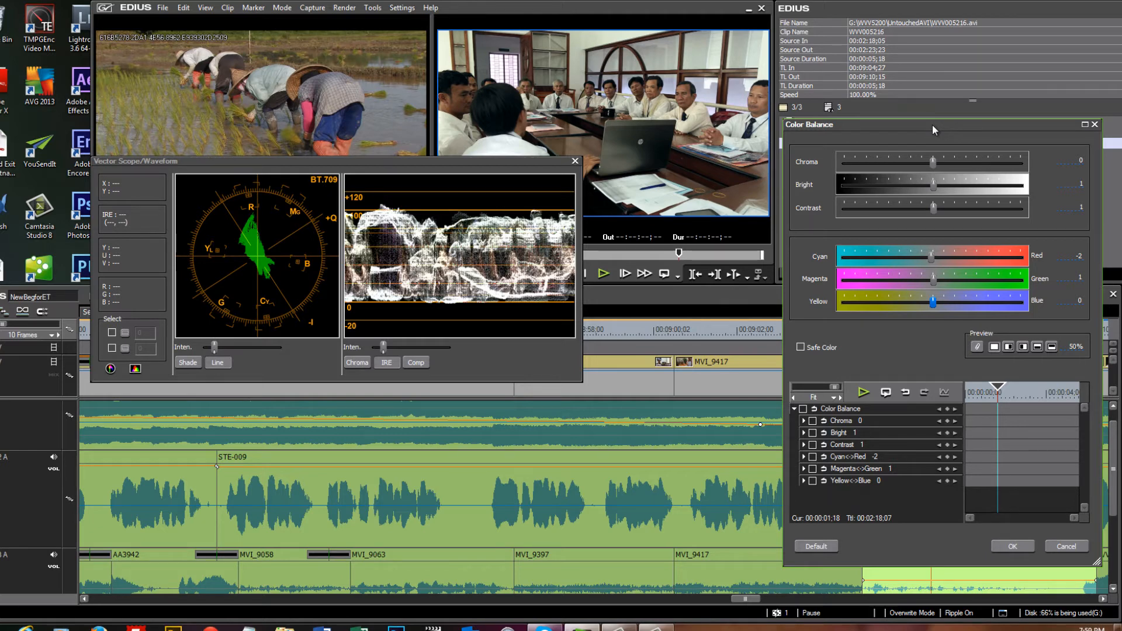
{"action": "left_click_drag", "start_coordinate": [933, 185], "coordinate": [960, 185]}
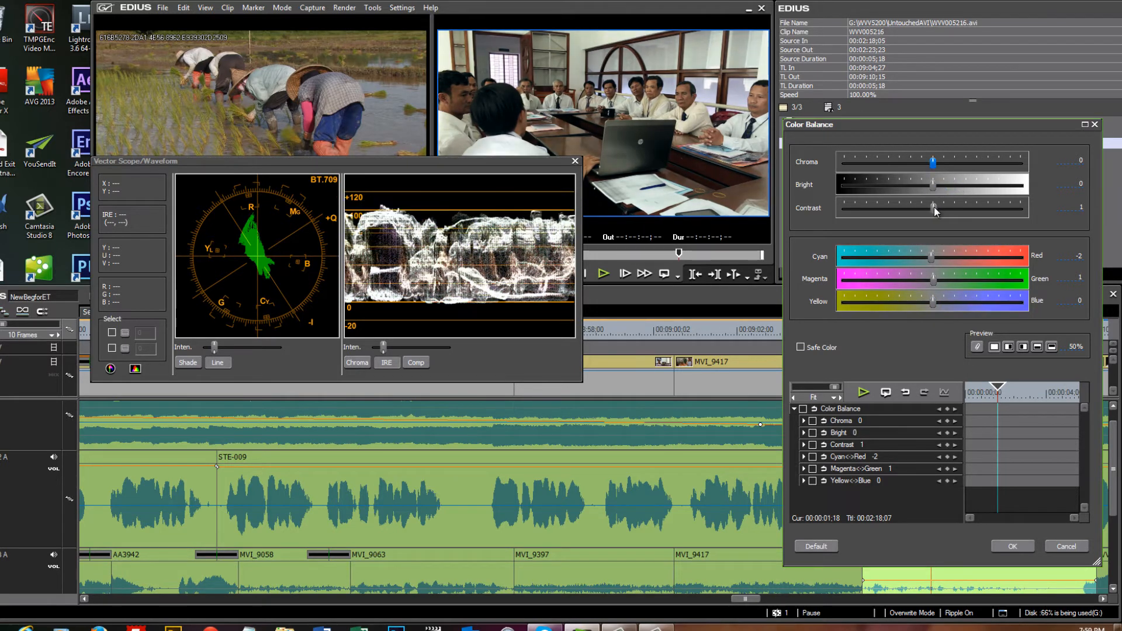
{"action": "left_click_drag", "start_coordinate": [934, 211], "coordinate": [934, 212]}
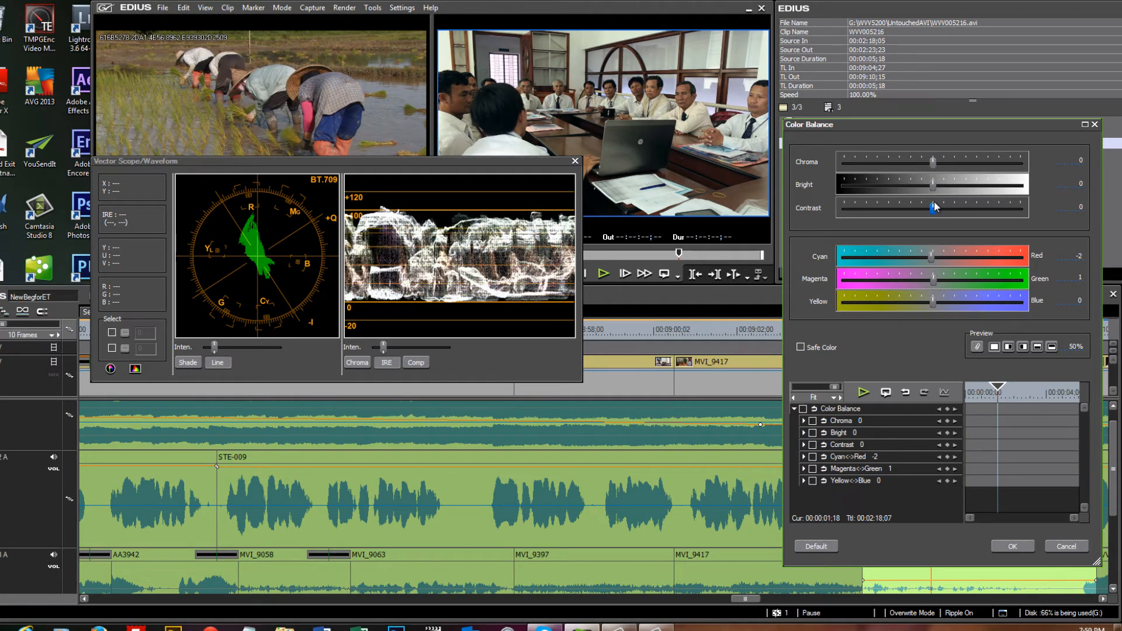
{"action": "left_click_drag", "start_coordinate": [957, 124], "coordinate": [958, 29]}
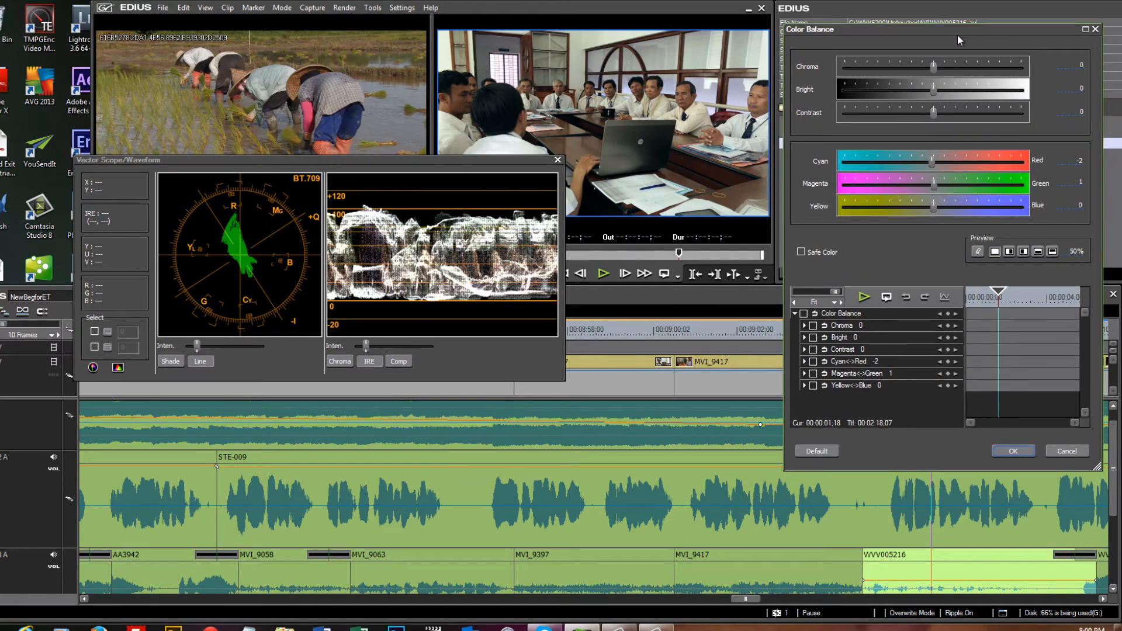
{"action": "left_click", "coordinate": [1013, 451]}
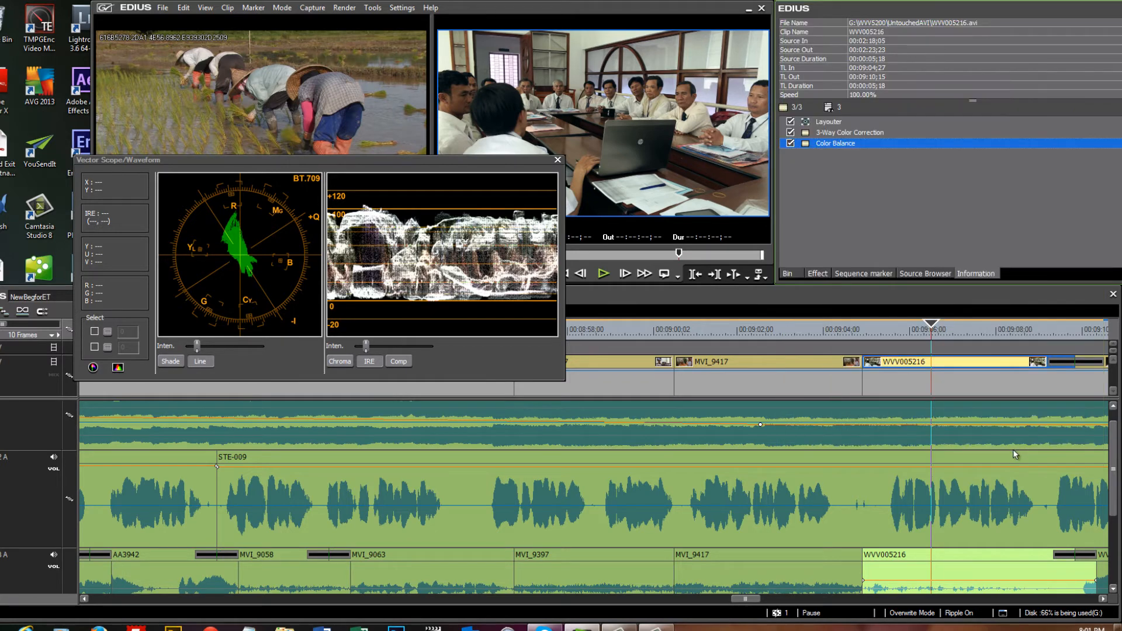
Add the Color Wheel filter to the WVV005216 clip and open its settings with the Vector Scope/Waveform placed beside the preview
{"action": "left_click", "coordinate": [818, 274]}
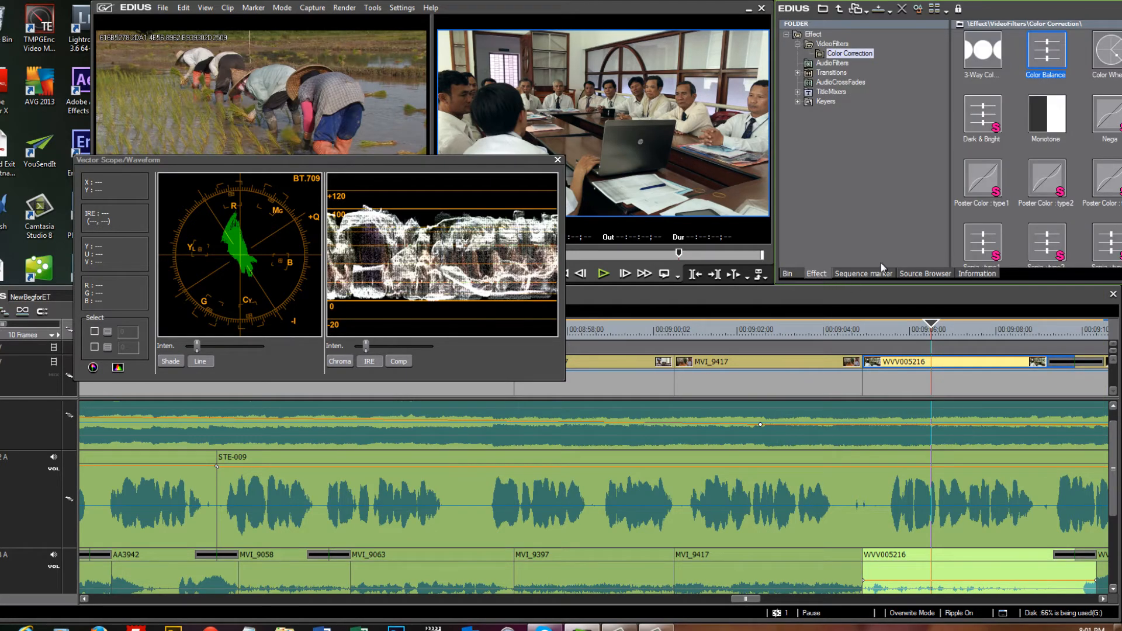
{"action": "mouse_move", "coordinate": [1110, 51]}
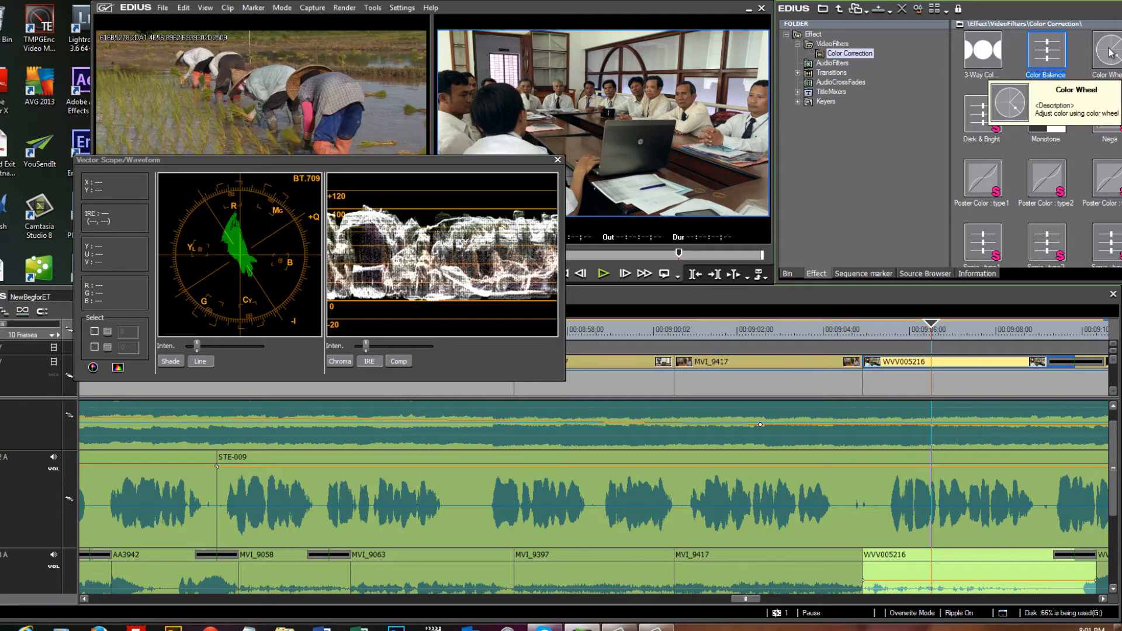
{"action": "left_click_drag", "start_coordinate": [1110, 51], "coordinate": [958, 365]}
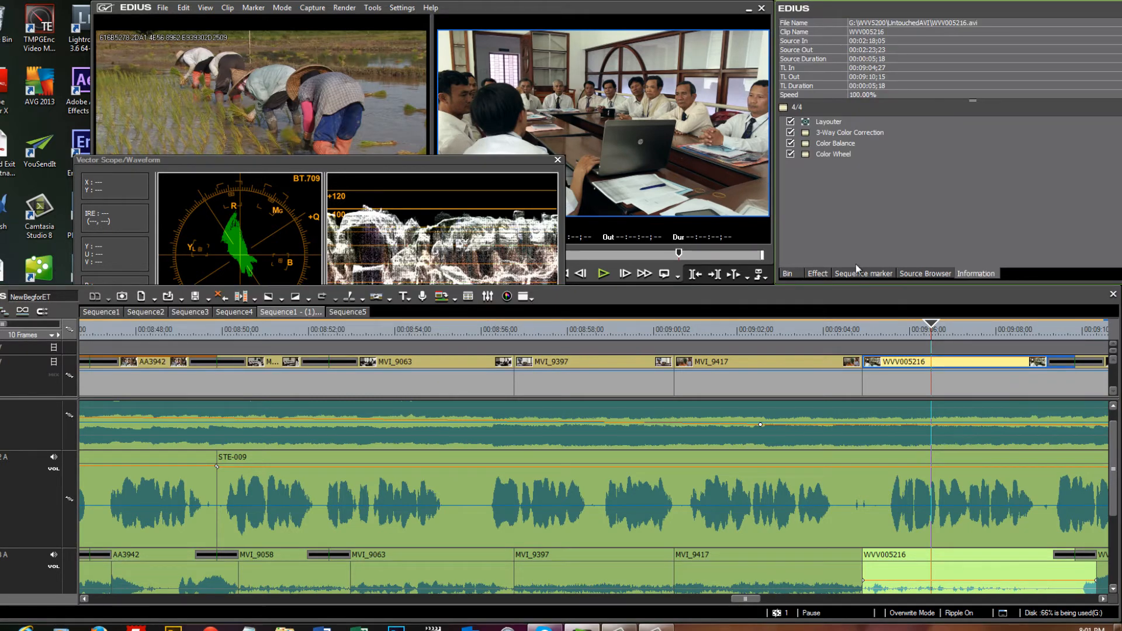
{"action": "double_click", "coordinate": [829, 153]}
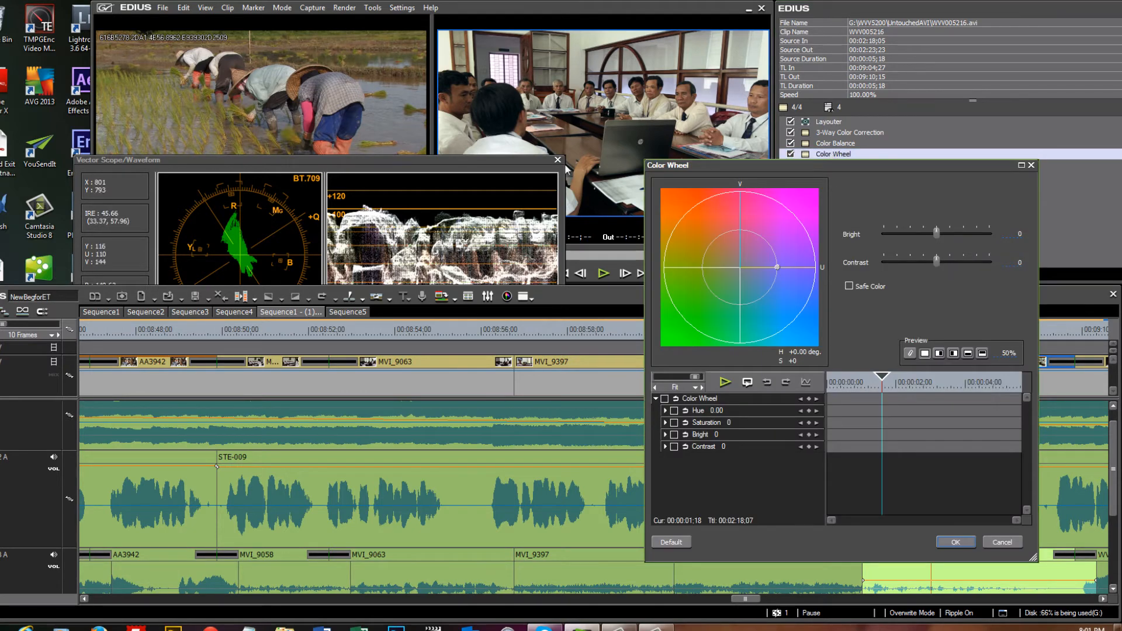
{"action": "left_click_drag", "start_coordinate": [496, 156], "coordinate": [357, 33]}
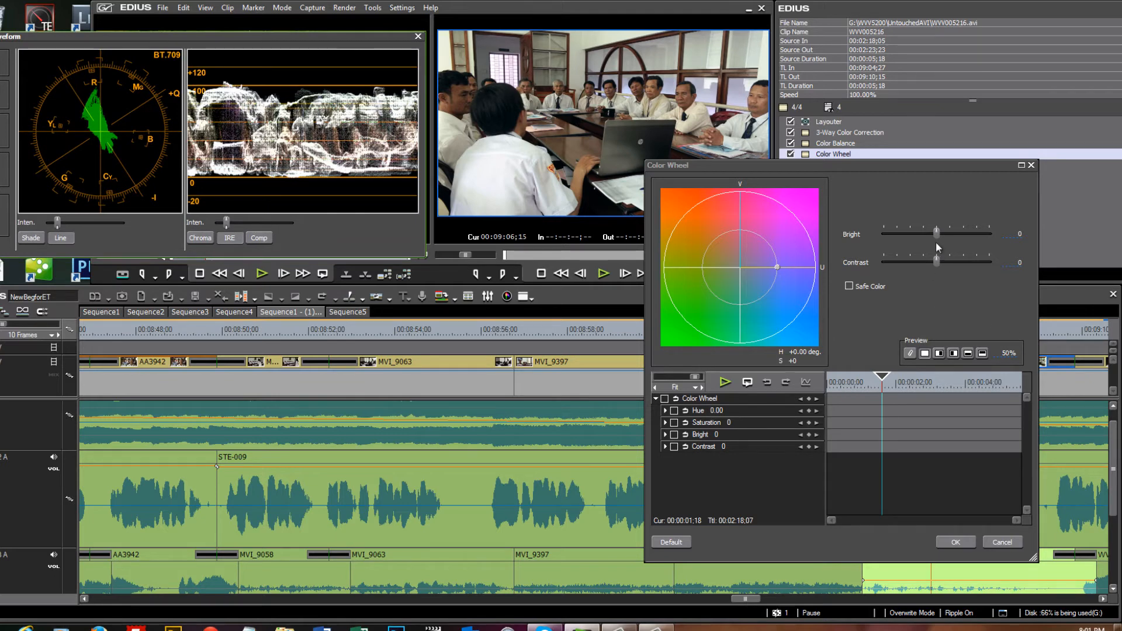
Set the Color Wheel filter's bright to -2, contrast to 1 and saturation to -6, and rotate its hue to about 170.9 degrees
{"action": "left_click_drag", "start_coordinate": [937, 230], "coordinate": [935, 233]}
{"action": "left_click_drag", "start_coordinate": [937, 261], "coordinate": [939, 264]}
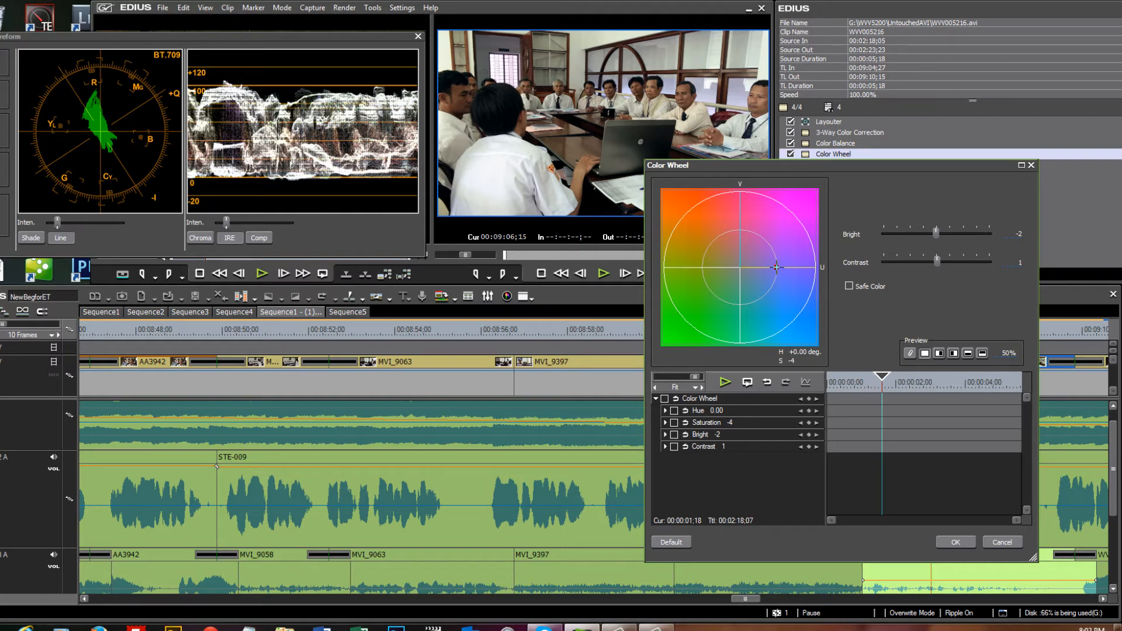
{"action": "mouse_move", "coordinate": [776, 267]}
{"action": "left_mouse_down"}
{"action": "mouse_move", "coordinate": [794, 267]}
{"action": "mouse_move", "coordinate": [774, 267]}
{"action": "left_mouse_up"}
{"action": "mouse_move", "coordinate": [790, 229]}
{"action": "left_mouse_down"}
{"action": "mouse_move", "coordinate": [784, 276]}
{"action": "mouse_move", "coordinate": [790, 244]}
{"action": "mouse_move", "coordinate": [775, 207]}
{"action": "mouse_move", "coordinate": [764, 208]}
{"action": "mouse_move", "coordinate": [783, 223]}
{"action": "mouse_move", "coordinate": [783, 234]}
{"action": "mouse_move", "coordinate": [777, 216]}
{"action": "mouse_move", "coordinate": [753, 212]}
{"action": "mouse_move", "coordinate": [714, 242]}
{"action": "mouse_move", "coordinate": [714, 286]}
{"action": "left_mouse_up"}
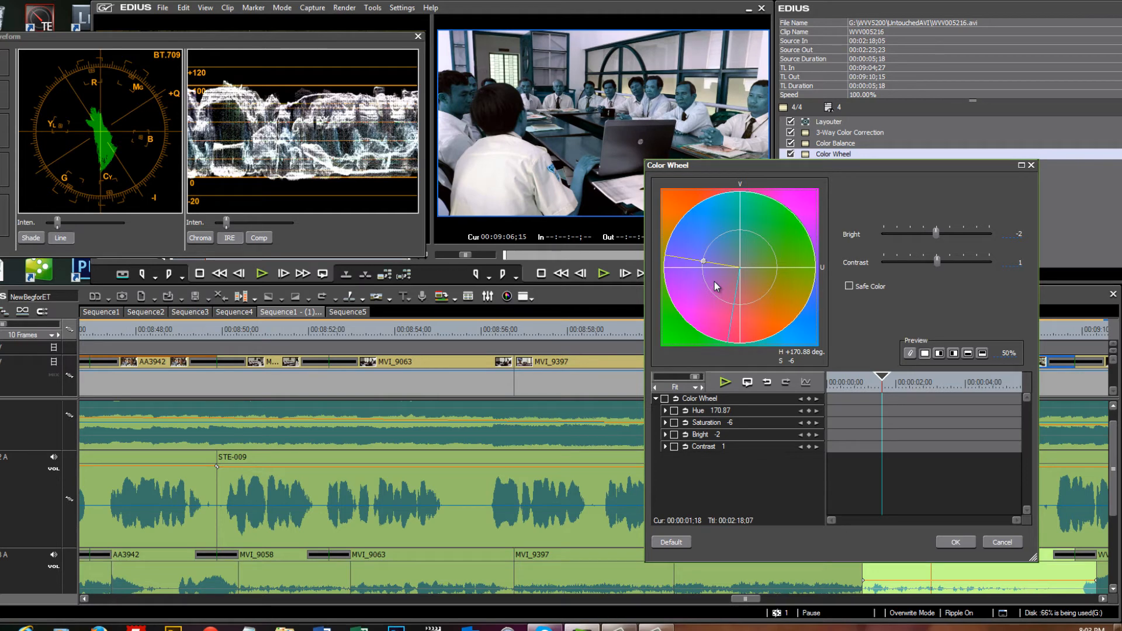
Rotate the Color Wheel filter's hue back to about 0 degrees and apply its settings
{"action": "left_click_drag", "start_coordinate": [714, 283], "coordinate": [770, 254]}
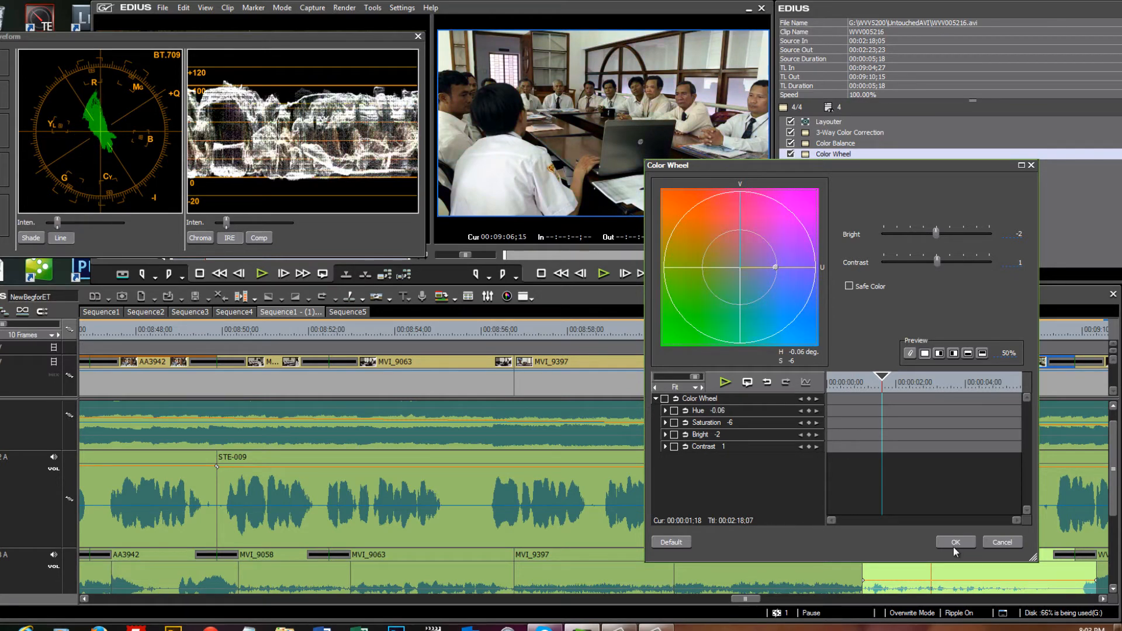
{"action": "left_click", "coordinate": [953, 546]}
Add the Monotone filter to the WVV005216 clip with Color Balance and Color Wheel disabled, and open its settings
{"action": "left_click", "coordinate": [816, 275]}
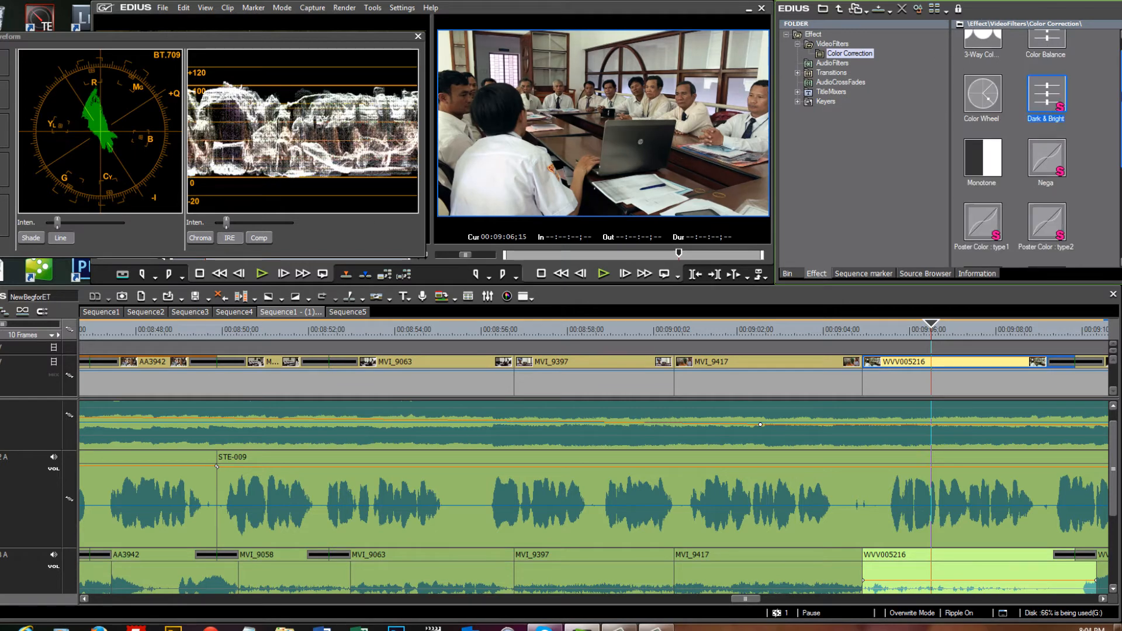
{"action": "left_click_drag", "start_coordinate": [1121, 101], "coordinate": [1120, 111]}
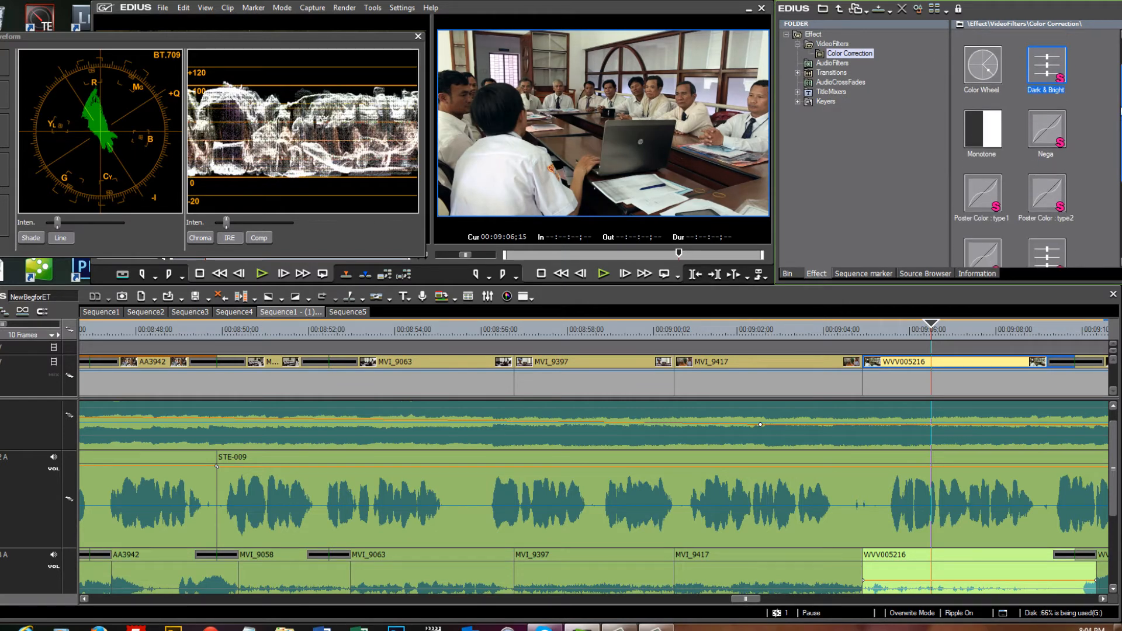
{"action": "left_click", "coordinate": [980, 127]}
{"action": "left_click_drag", "start_coordinate": [982, 127], "coordinate": [960, 368]}
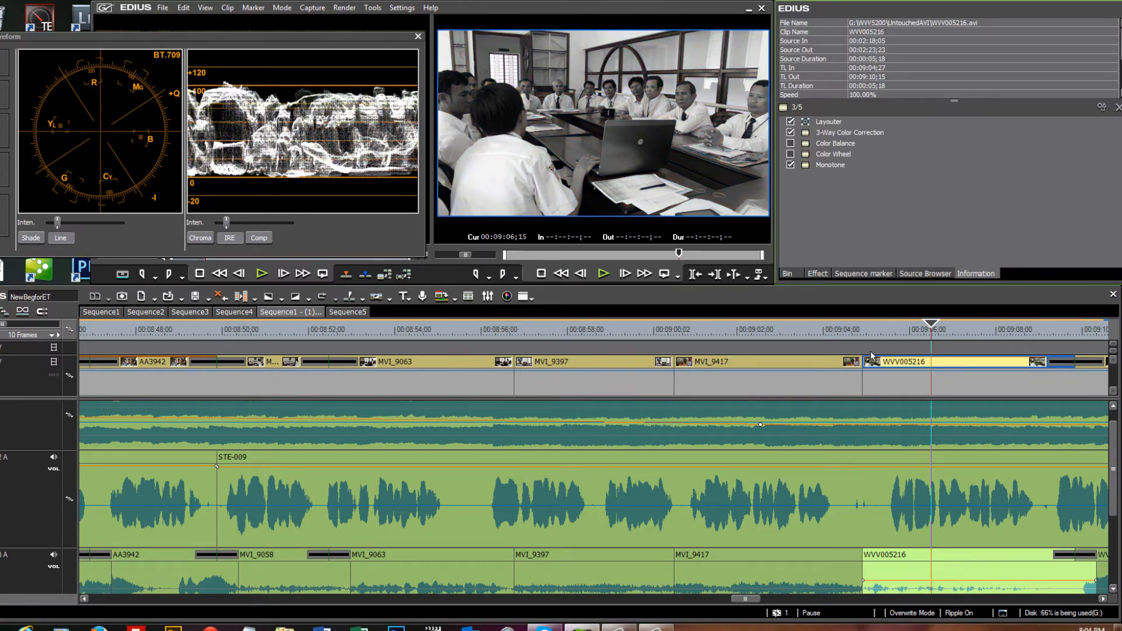
{"action": "scroll", "coordinate": [870, 356], "scroll_direction": "down", "scroll_amount": 3}
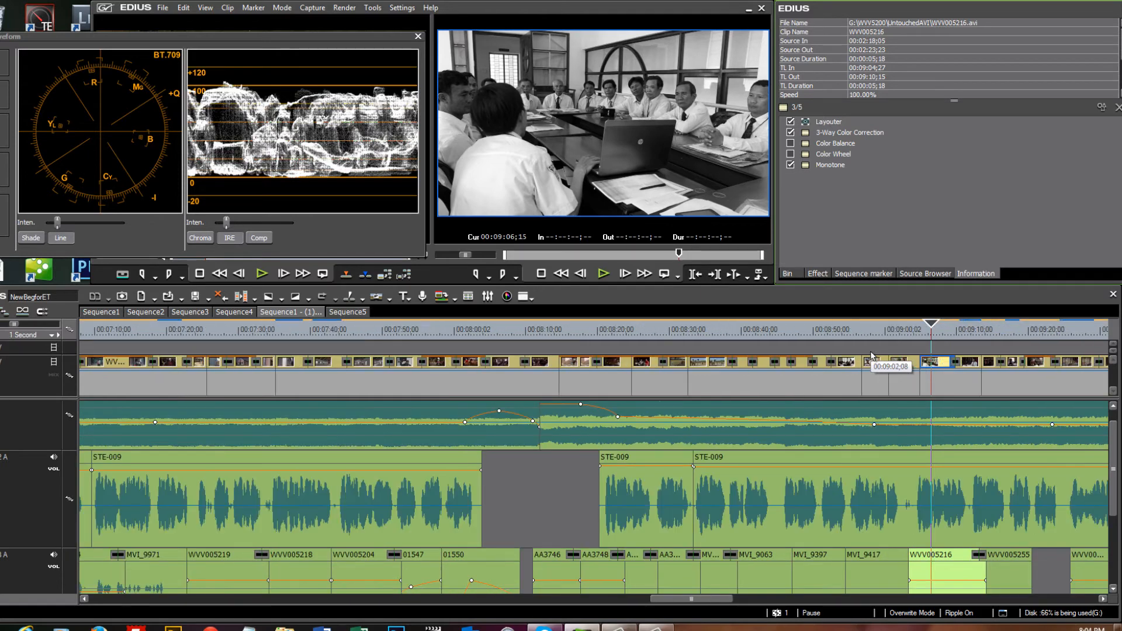
{"action": "scroll", "coordinate": [871, 355], "scroll_direction": "down", "scroll_amount": 1}
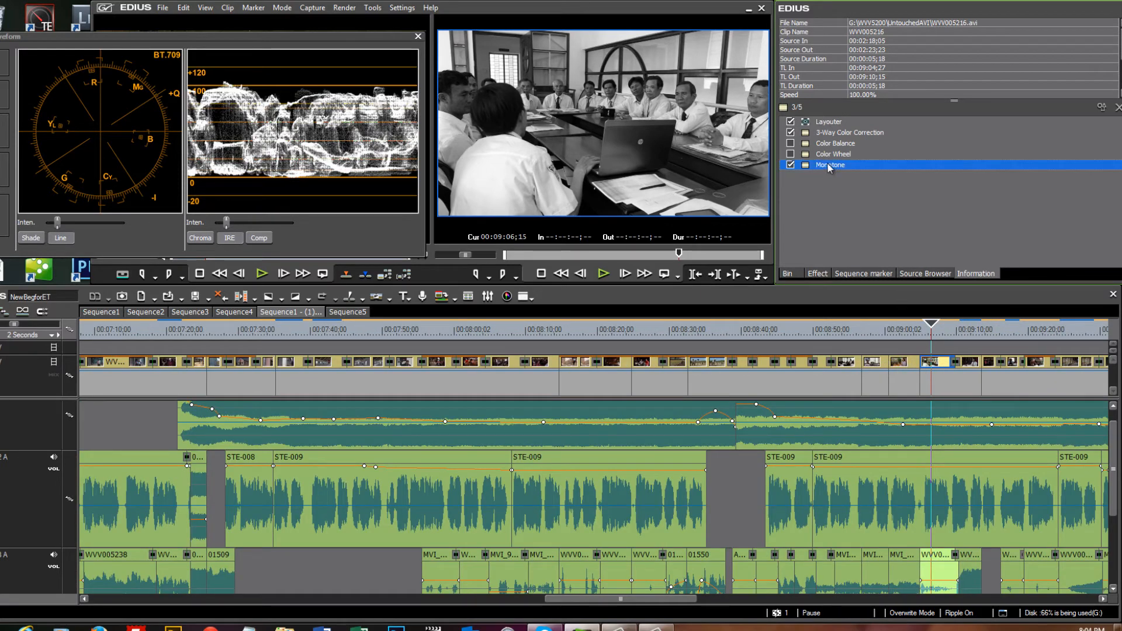
{"action": "double_click", "coordinate": [830, 165]}
Try strong orange and blue tints with the Monotone filter's U and V values, and return them to 129 and 128
{"action": "left_click_drag", "start_coordinate": [964, 302], "coordinate": [936, 343]}
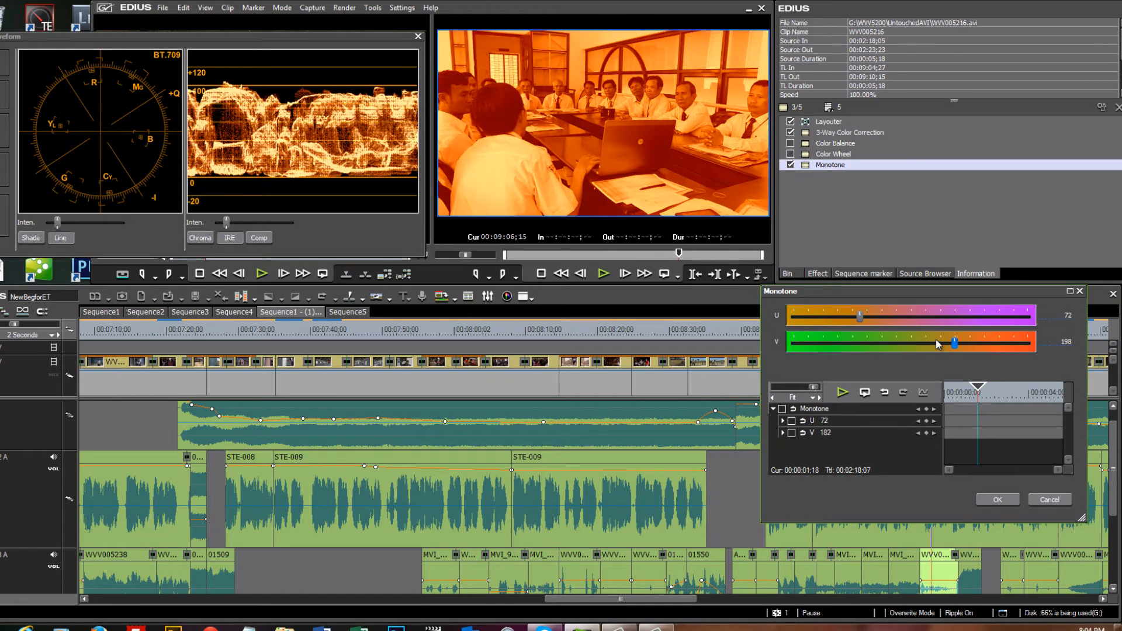
{"action": "left_click_drag", "start_coordinate": [860, 319], "coordinate": [905, 348]}
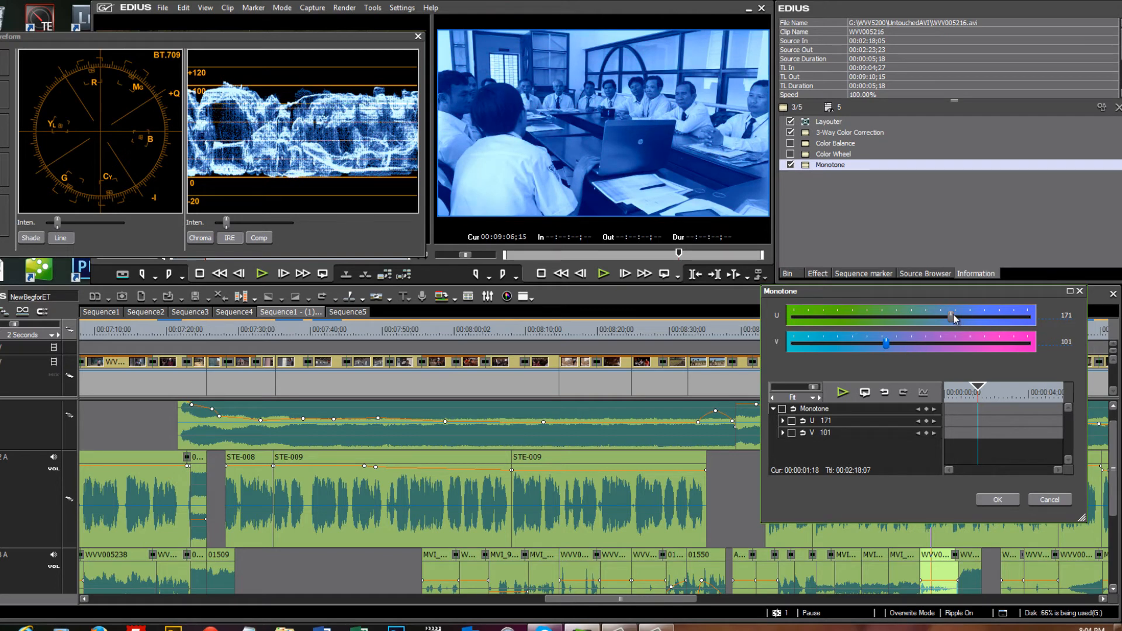
{"action": "left_click_drag", "start_coordinate": [955, 318], "coordinate": [836, 319]}
{"action": "left_click_drag", "start_coordinate": [894, 345], "coordinate": [937, 346]}
{"action": "left_click_drag", "start_coordinate": [837, 318], "coordinate": [913, 344]}
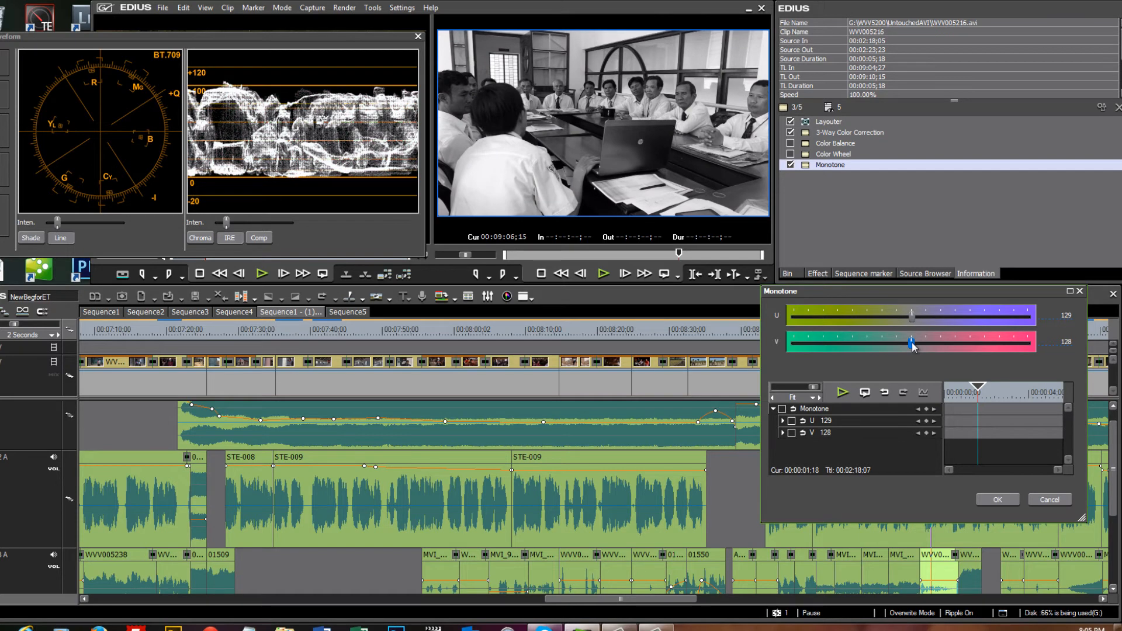
Give the WVV005216 clip a sepia tone by setting Monotone U to 95 and V to 153, and apply it
{"action": "left_click_drag", "start_coordinate": [913, 346], "coordinate": [932, 346]}
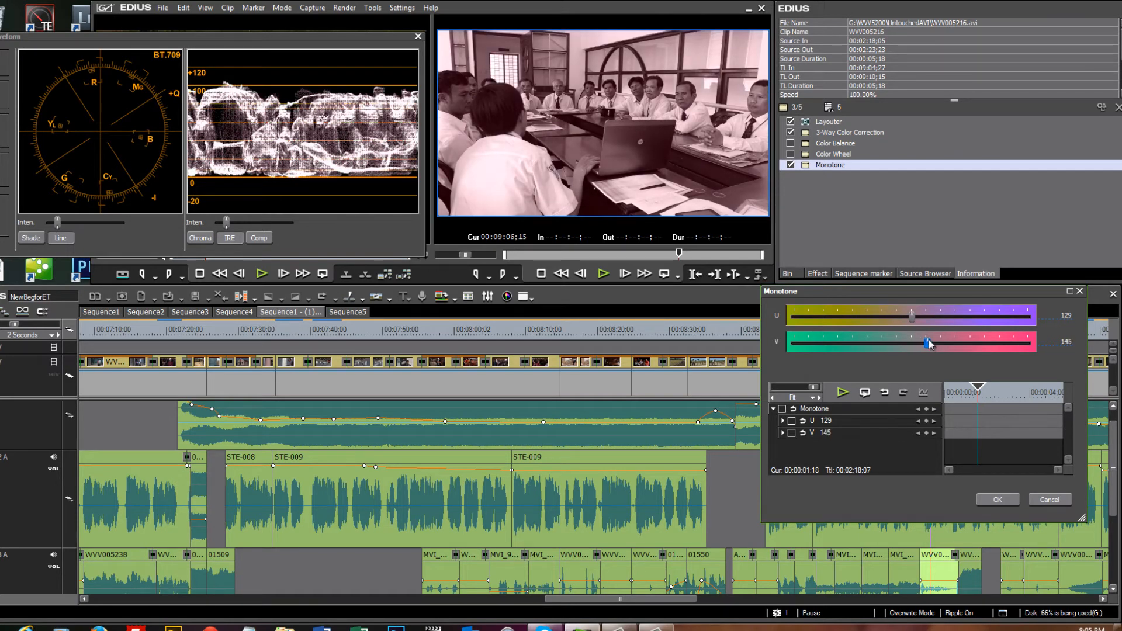
{"action": "left_click", "coordinate": [880, 320]}
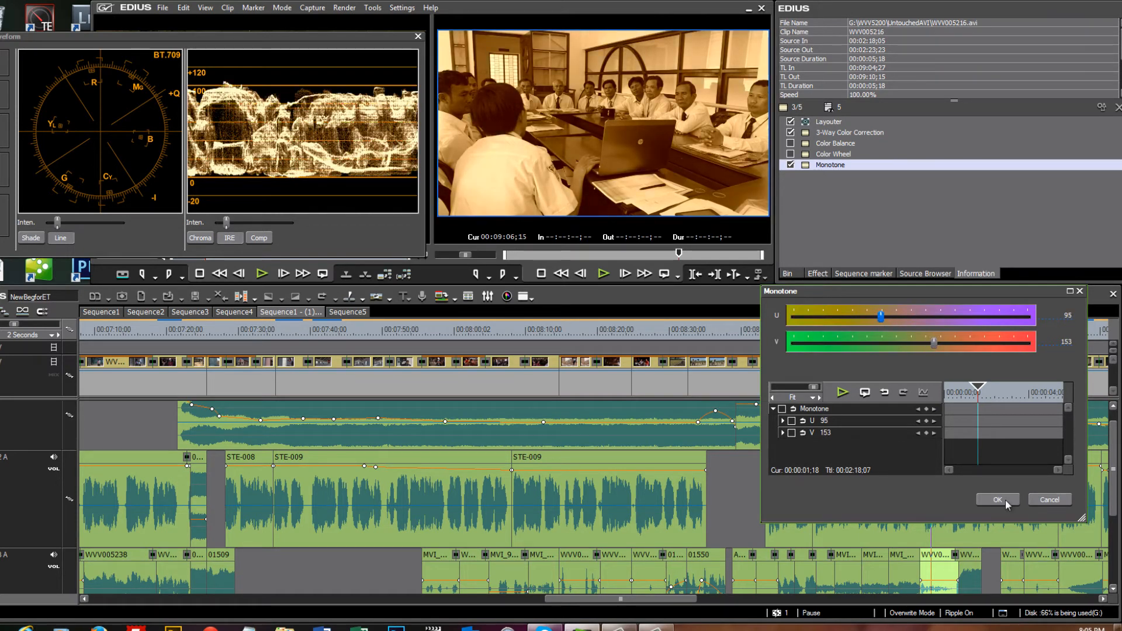
{"action": "left_click", "coordinate": [997, 499]}
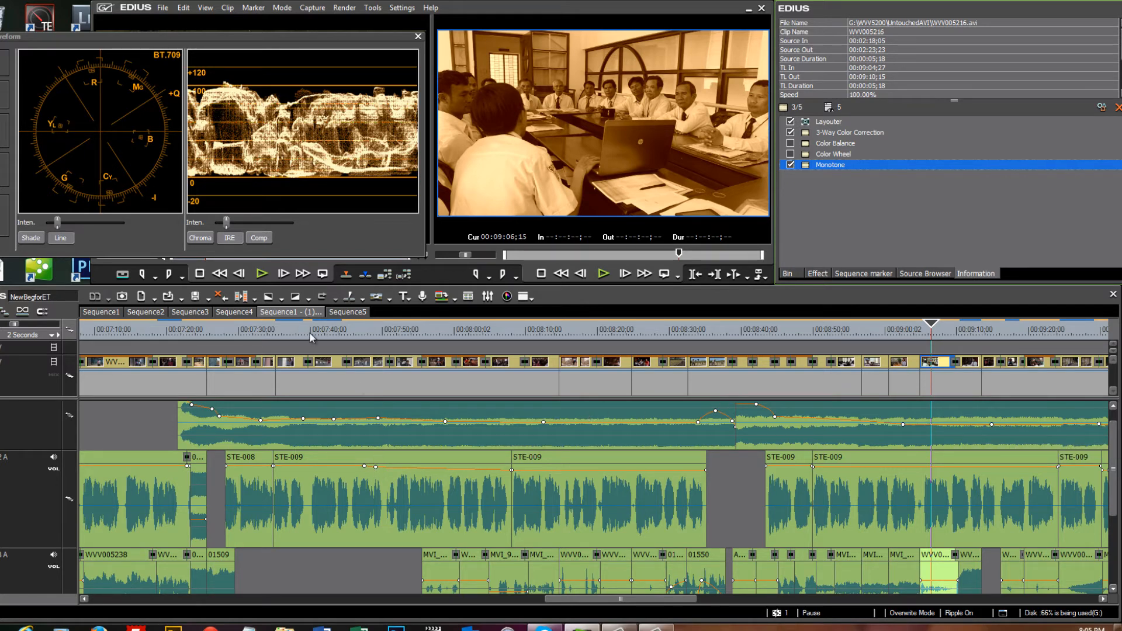
Go back through the sequence to the historical group photo at 00:02:42;27
{"action": "scroll", "coordinate": [314, 333], "scroll_direction": "down", "scroll_amount": 2}
{"action": "left_click", "coordinate": [205, 334]}
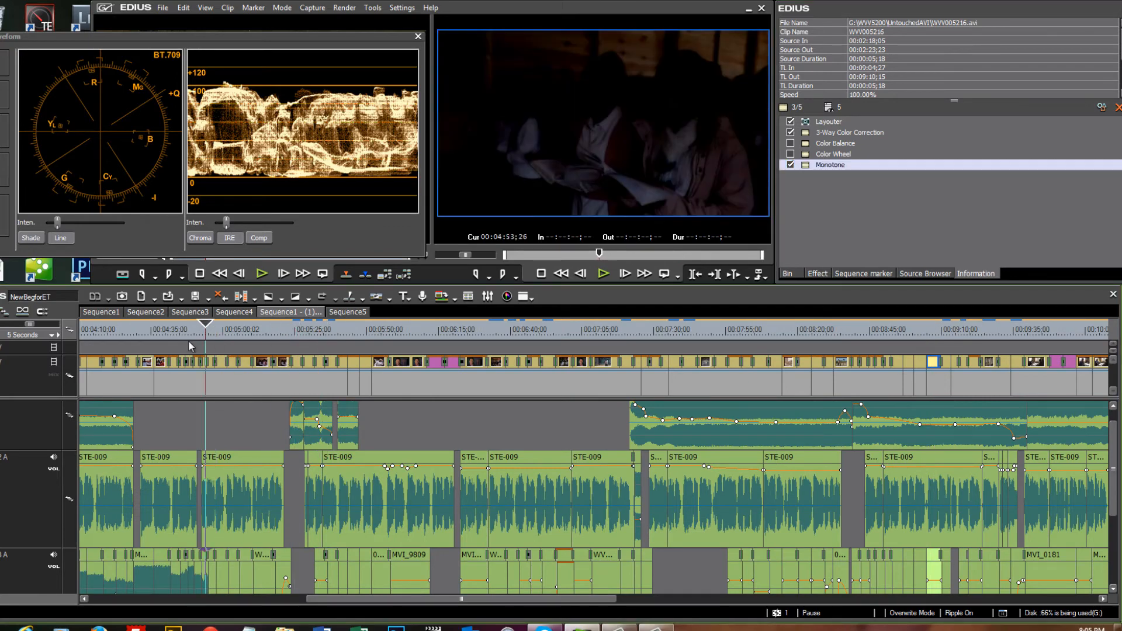
{"action": "left_click_drag", "start_coordinate": [189, 341], "coordinate": [257, 342]}
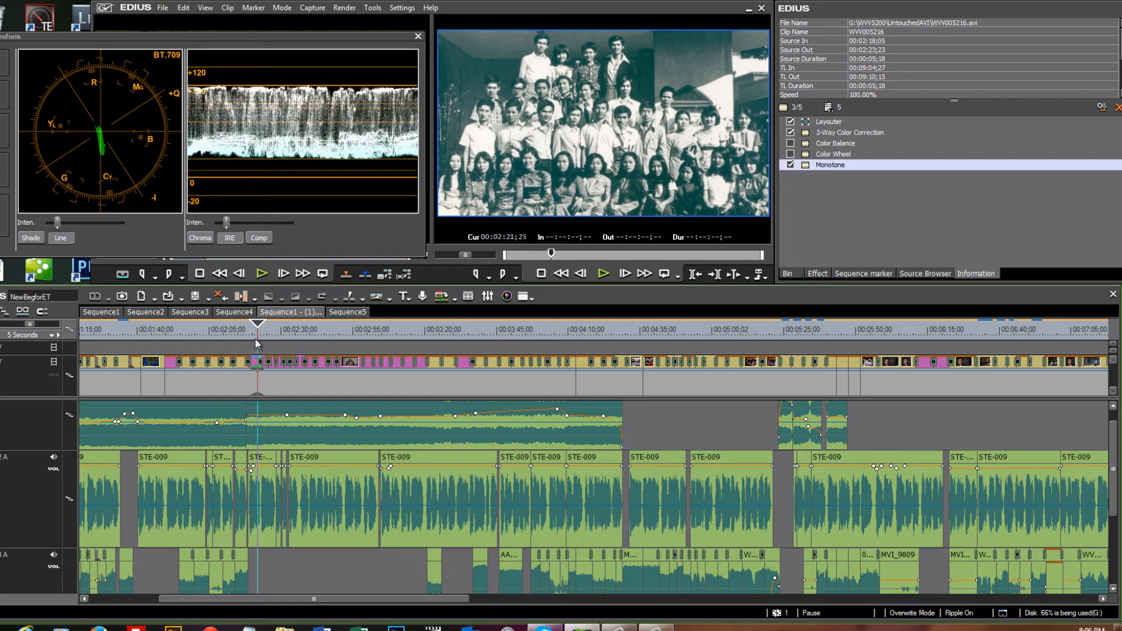
{"action": "left_click_drag", "start_coordinate": [255, 339], "coordinate": [321, 330]}
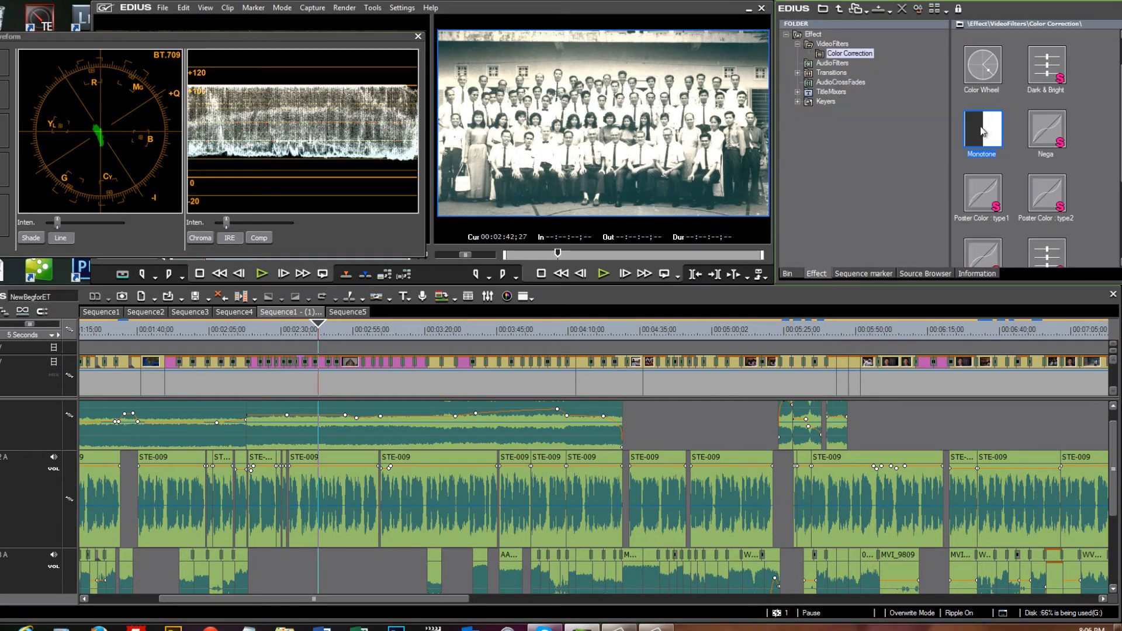
Add the Monotone filter to the Untitled-0 photo and apply a sepia tint by lowering U and slightly raising V
{"action": "left_click_drag", "start_coordinate": [981, 131], "coordinate": [320, 361]}
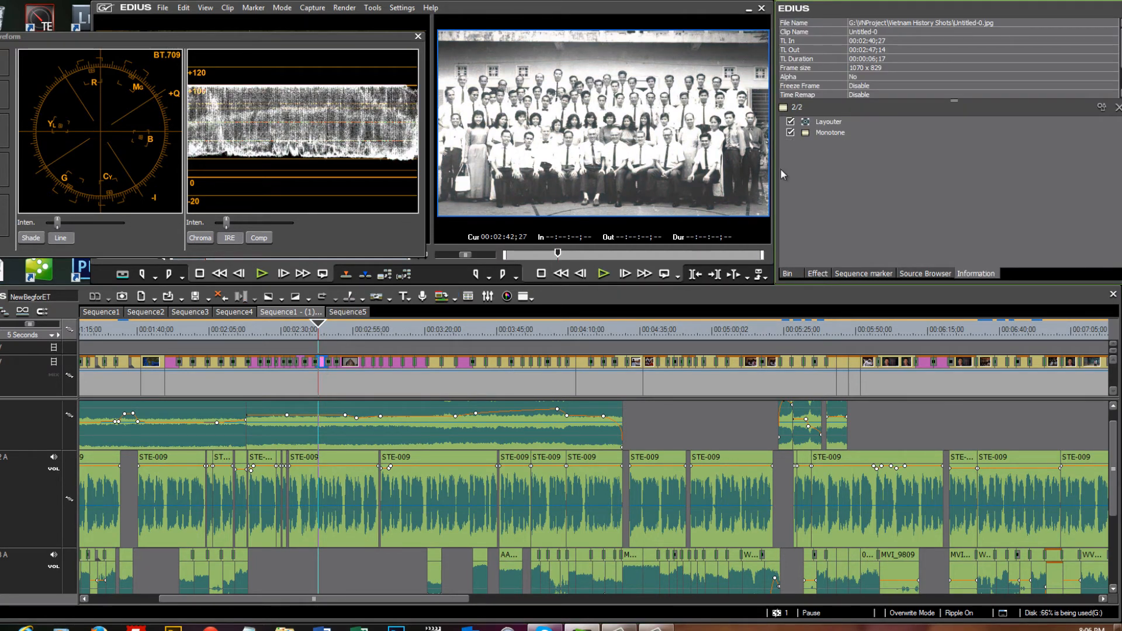
{"action": "double_click", "coordinate": [835, 132]}
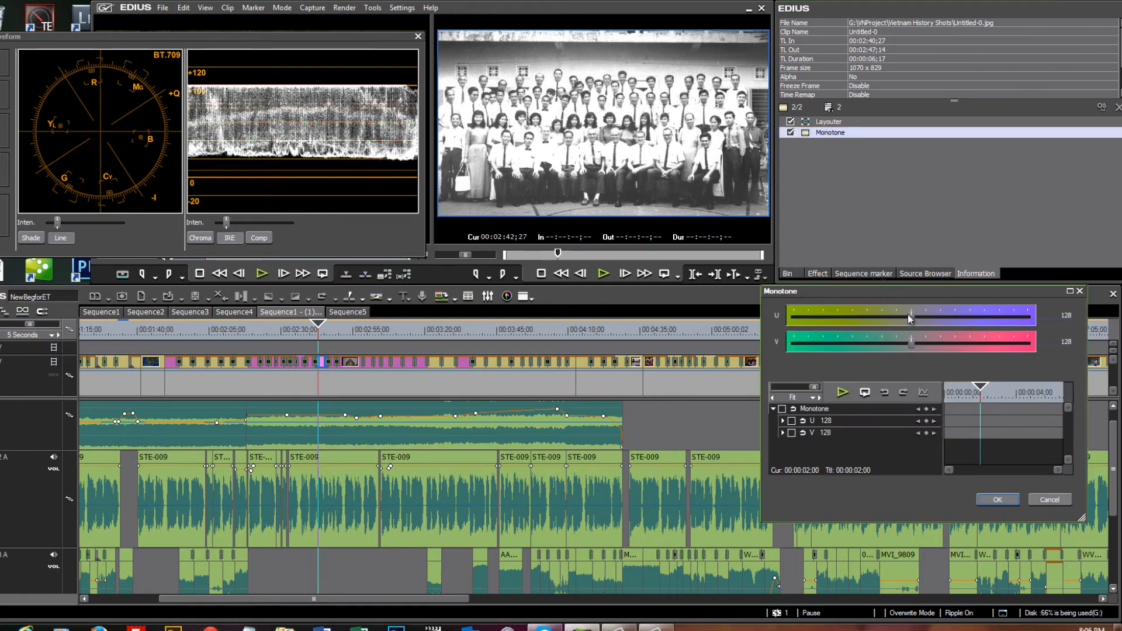
{"action": "left_click_drag", "start_coordinate": [911, 316], "coordinate": [922, 343]}
{"action": "left_click", "coordinate": [998, 500]}
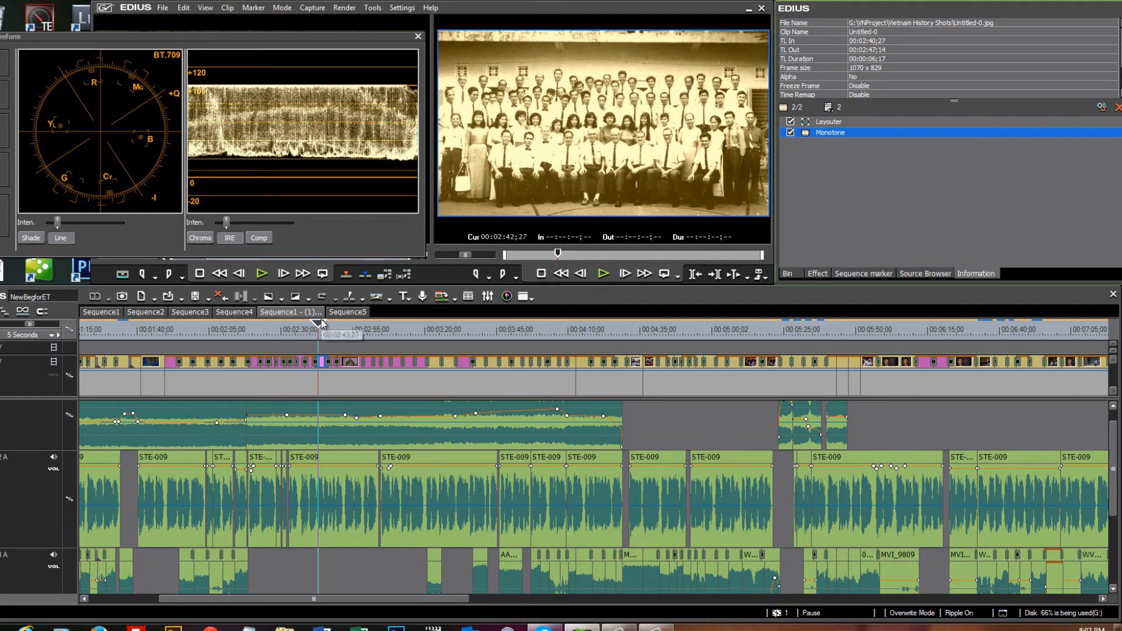
Increase the video track's height and enlarge the timeline scale to 1 second around the historical photo clips
{"action": "left_click", "coordinate": [252, 346]}
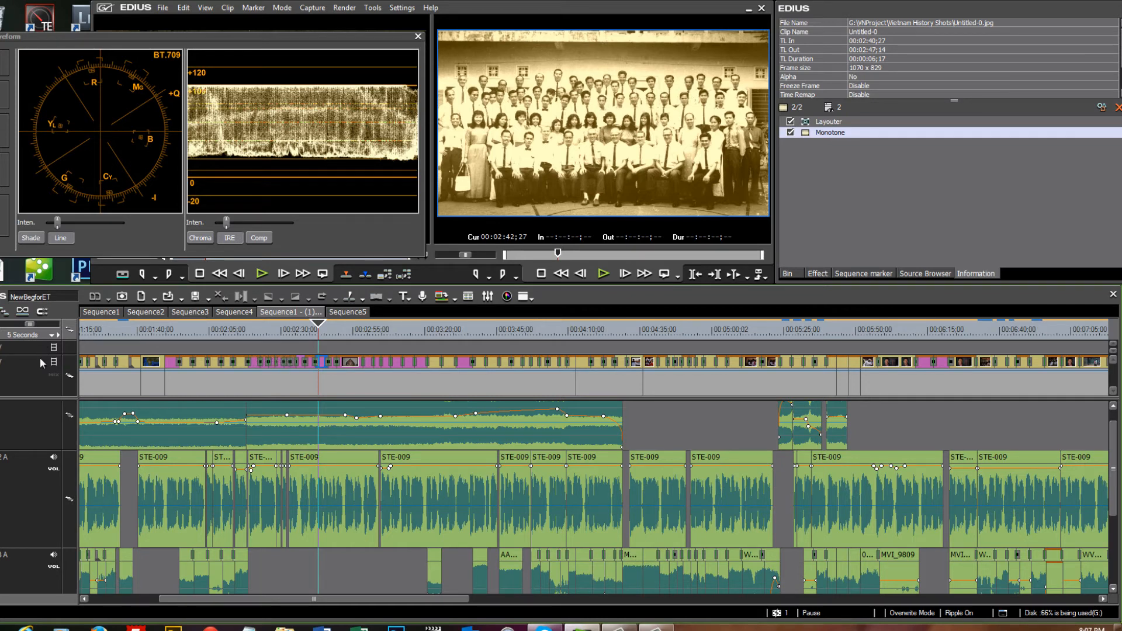
{"action": "left_click_drag", "start_coordinate": [43, 357], "coordinate": [49, 307]}
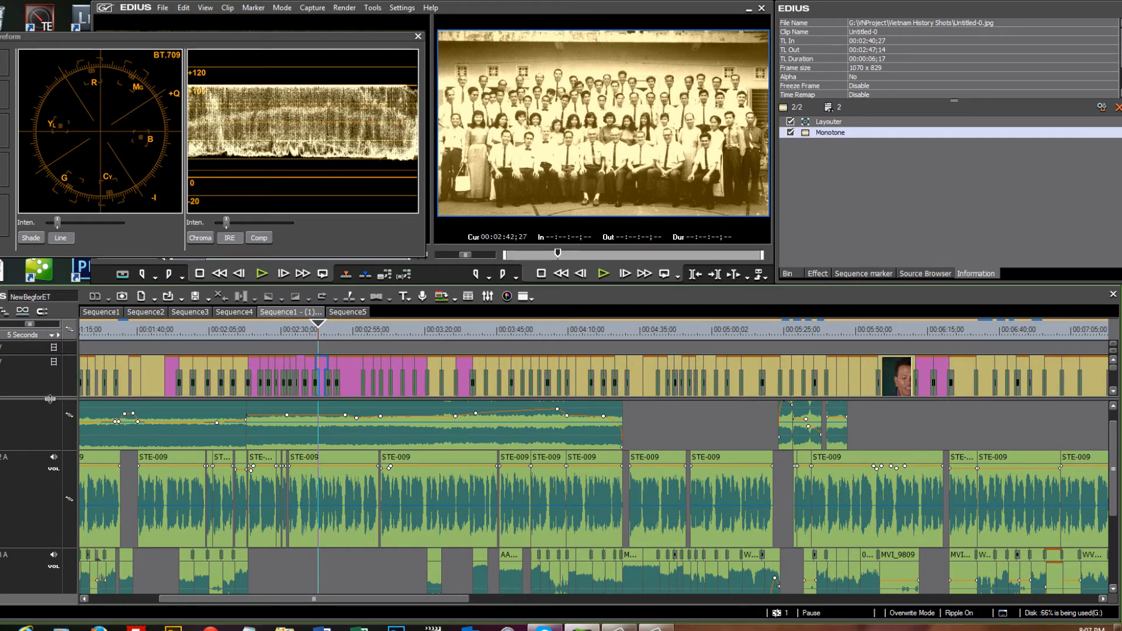
{"action": "left_click_drag", "start_coordinate": [50, 400], "coordinate": [51, 483]}
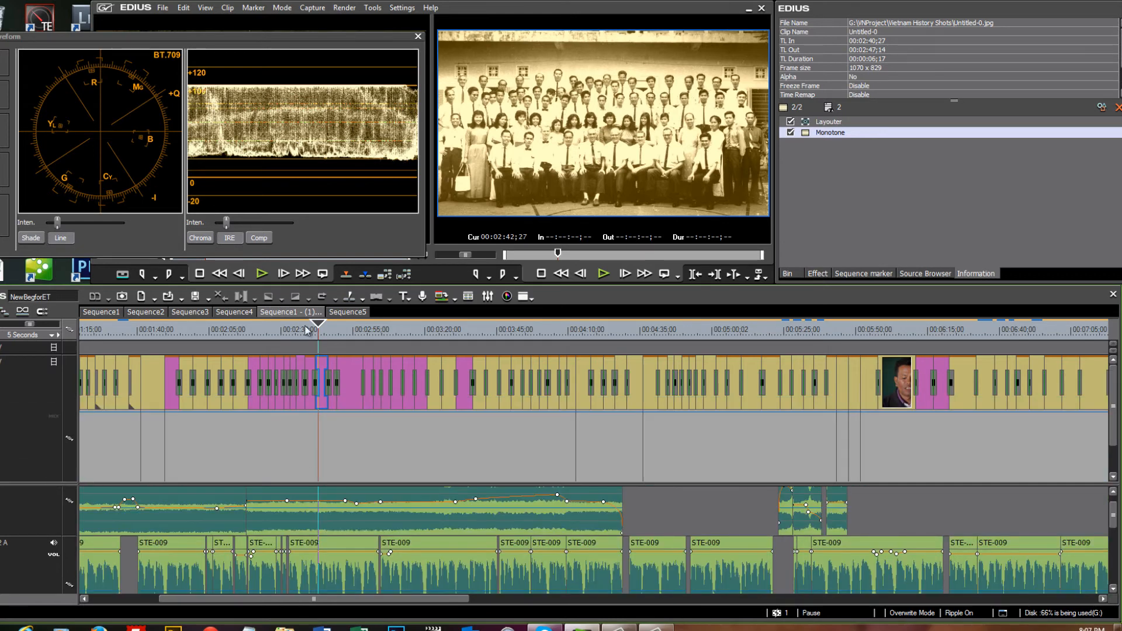
{"action": "scroll", "coordinate": [307, 331], "scroll_direction": "up", "scroll_amount": 2}
{"action": "scroll", "coordinate": [246, 345], "scroll_direction": "left", "scroll_amount": 3}
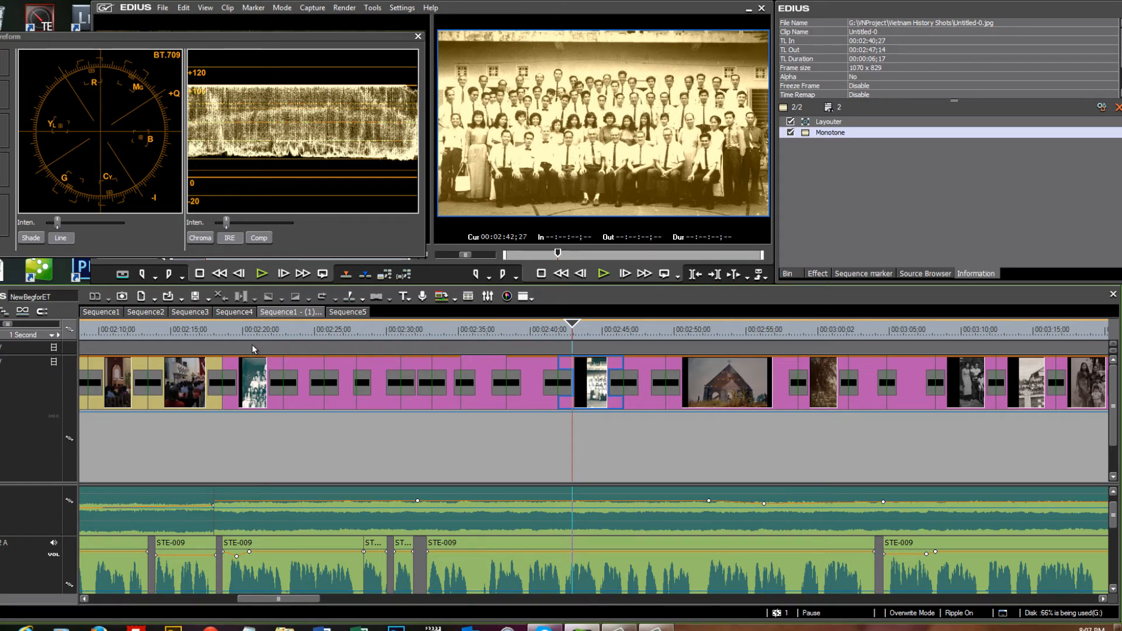
Select the run of photo clips before Untitled-0, copy its sepia Monotone filter onto them, and check the photo at 00:02:34;04
{"action": "left_click", "coordinate": [255, 378]}
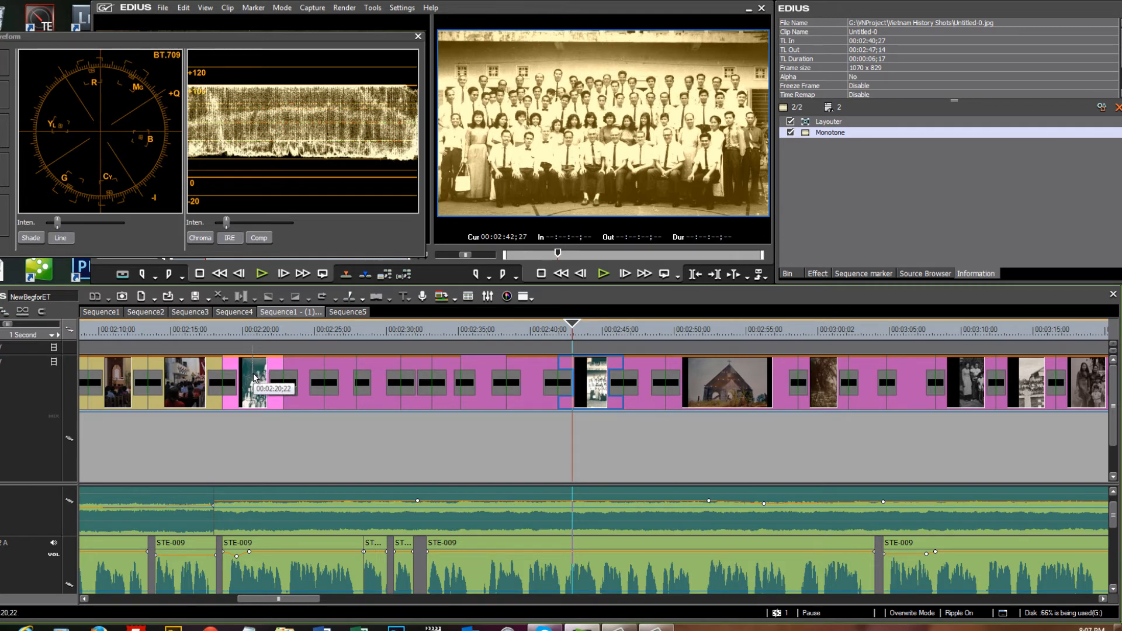
{"action": "left_click_drag", "start_coordinate": [255, 379], "coordinate": [531, 392]}
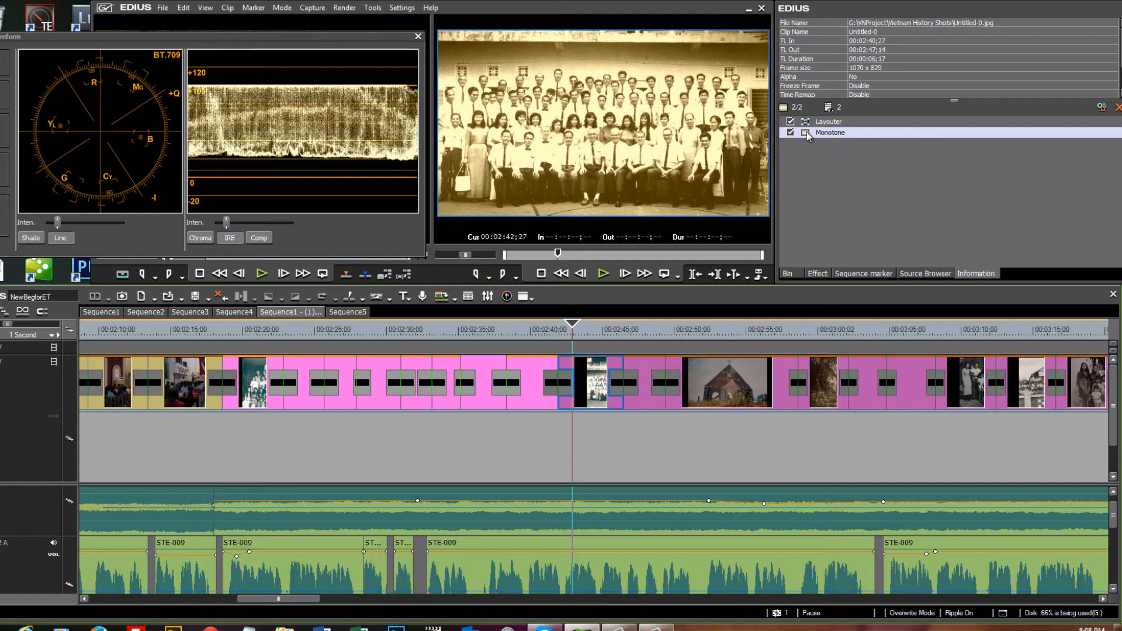
{"action": "left_click_drag", "start_coordinate": [807, 136], "coordinate": [448, 327]}
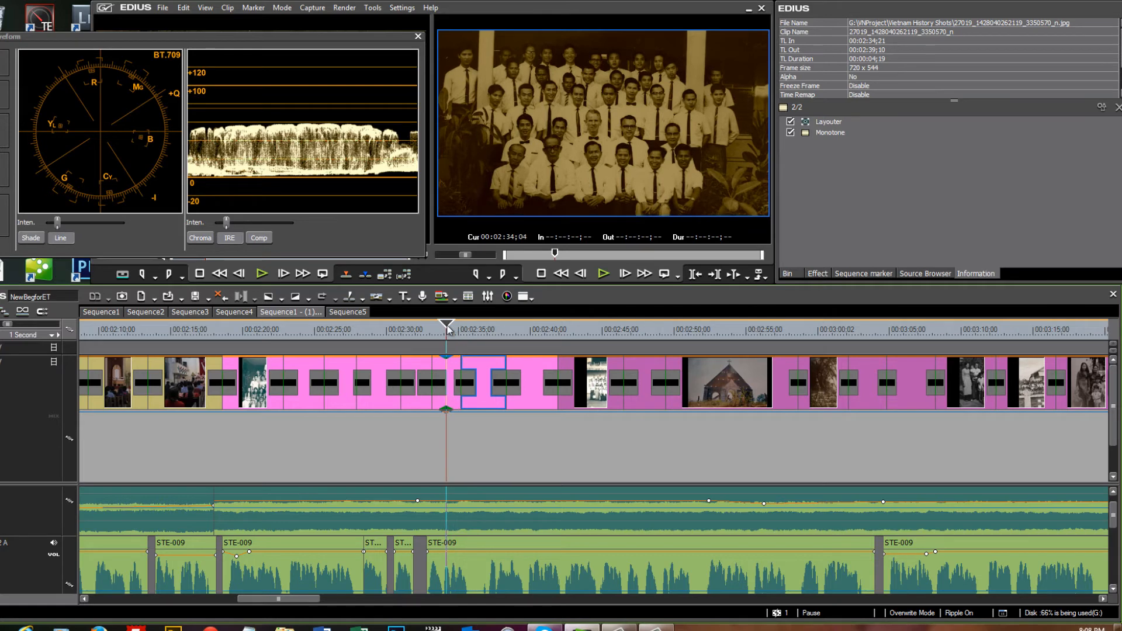
Add the YUV Curve filter to the 20140204-IMG_2373 photo and open its settings clear of the preview and waveform
{"action": "left_click", "coordinate": [451, 364]}
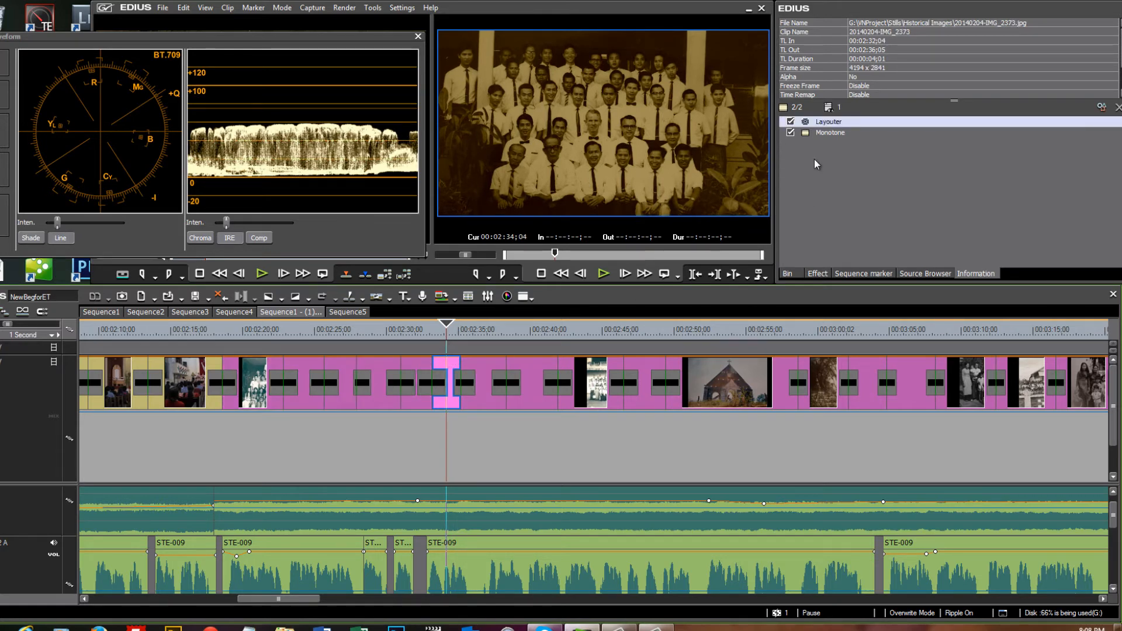
{"action": "left_click", "coordinate": [818, 273]}
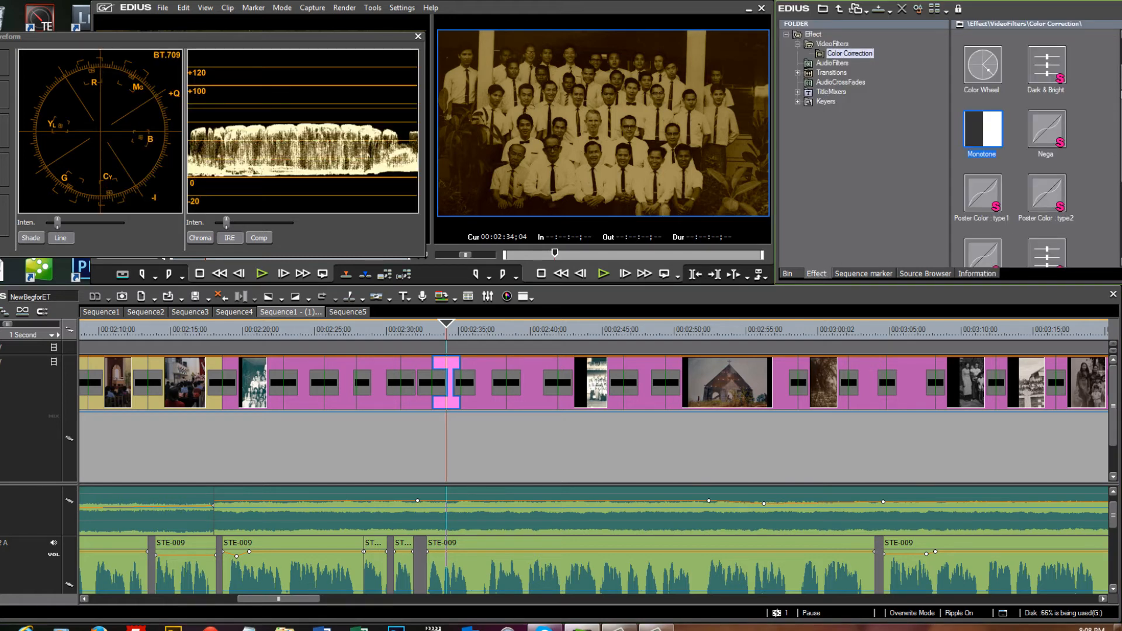
{"action": "left_click_drag", "start_coordinate": [1075, 13], "coordinate": [1053, 10]}
{"action": "left_click_drag", "start_coordinate": [1104, 75], "coordinate": [1104, 164]}
{"action": "left_click_drag", "start_coordinate": [1024, 237], "coordinate": [446, 380]}
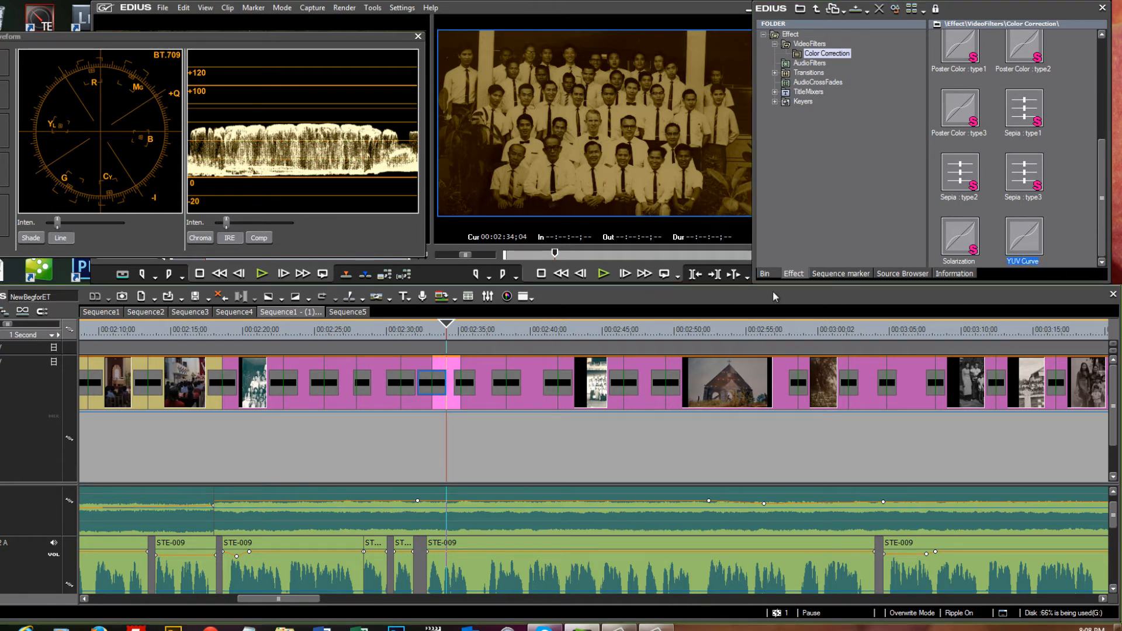
{"action": "left_click", "coordinate": [955, 274]}
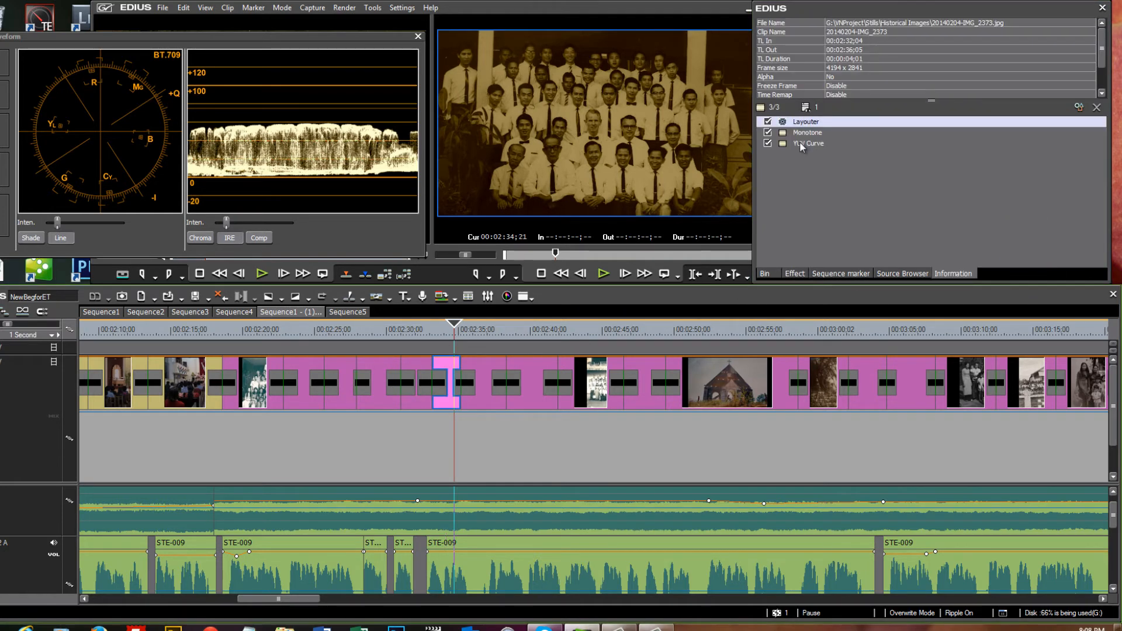
{"action": "double_click", "coordinate": [799, 141]}
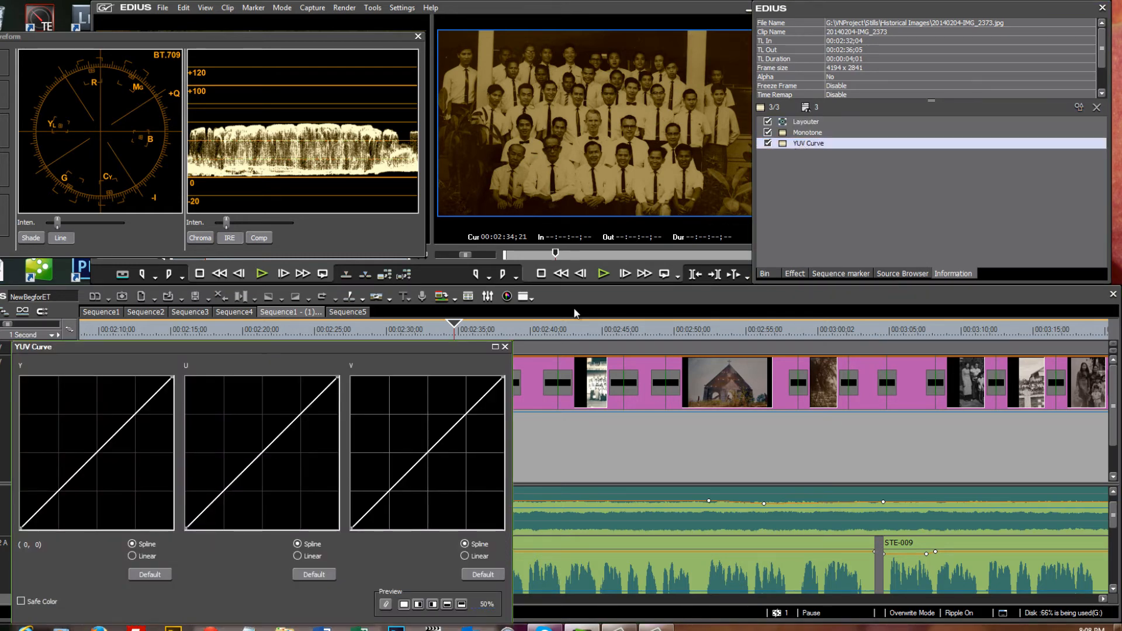
{"action": "left_click_drag", "start_coordinate": [386, 346], "coordinate": [955, 278]}
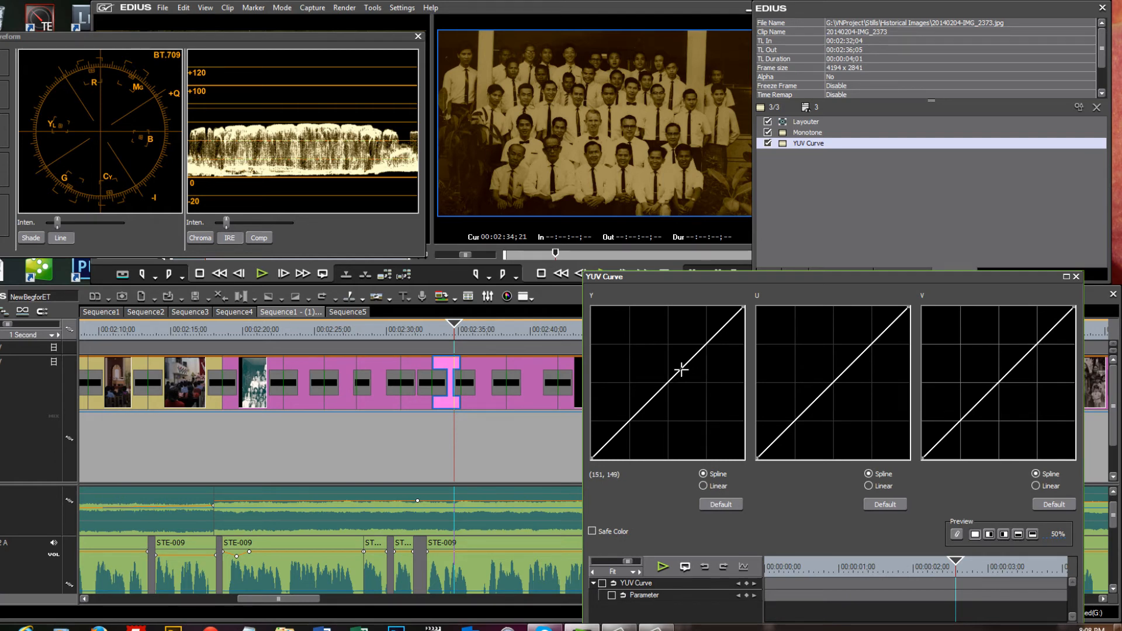
Raise the midtones slightly on the Y curve and pull a point near its dark end below the curve to deepen the shadows
{"action": "left_click_drag", "start_coordinate": [677, 371], "coordinate": [672, 366]}
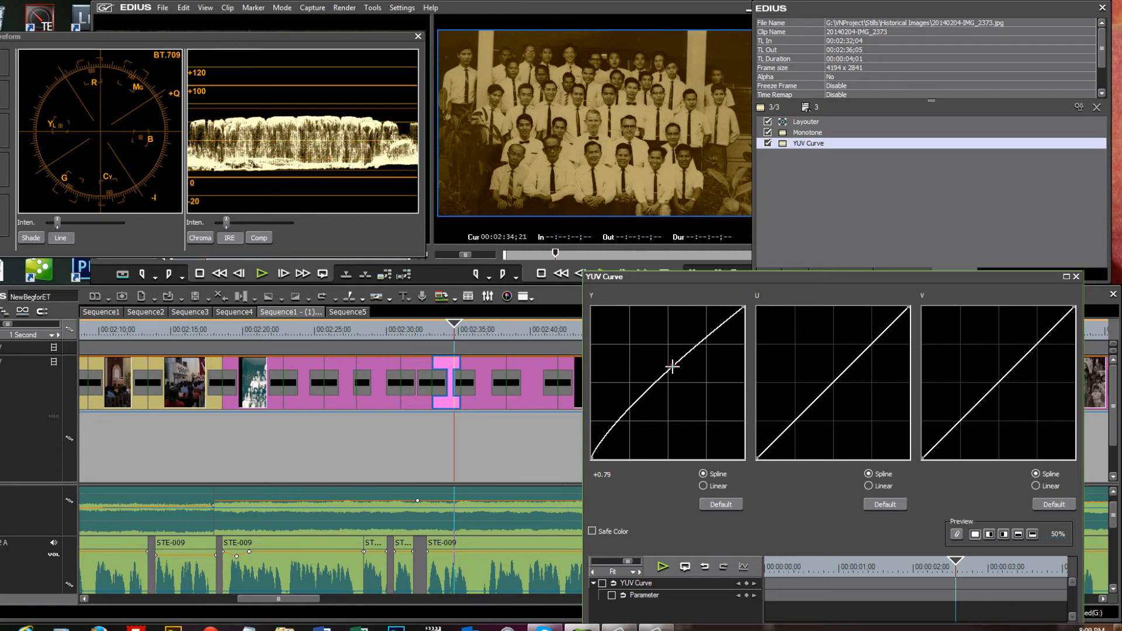
{"action": "left_click", "coordinate": [607, 436]}
{"action": "left_click_drag", "start_coordinate": [606, 440], "coordinate": [608, 439]}
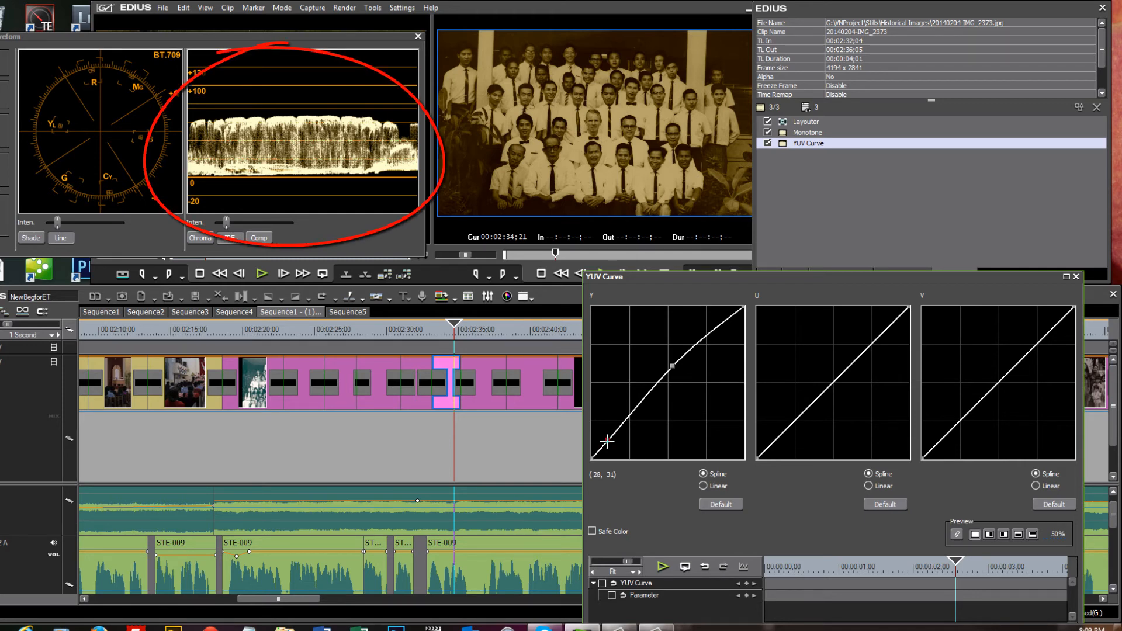
{"action": "left_click_drag", "start_coordinate": [607, 441], "coordinate": [604, 448]}
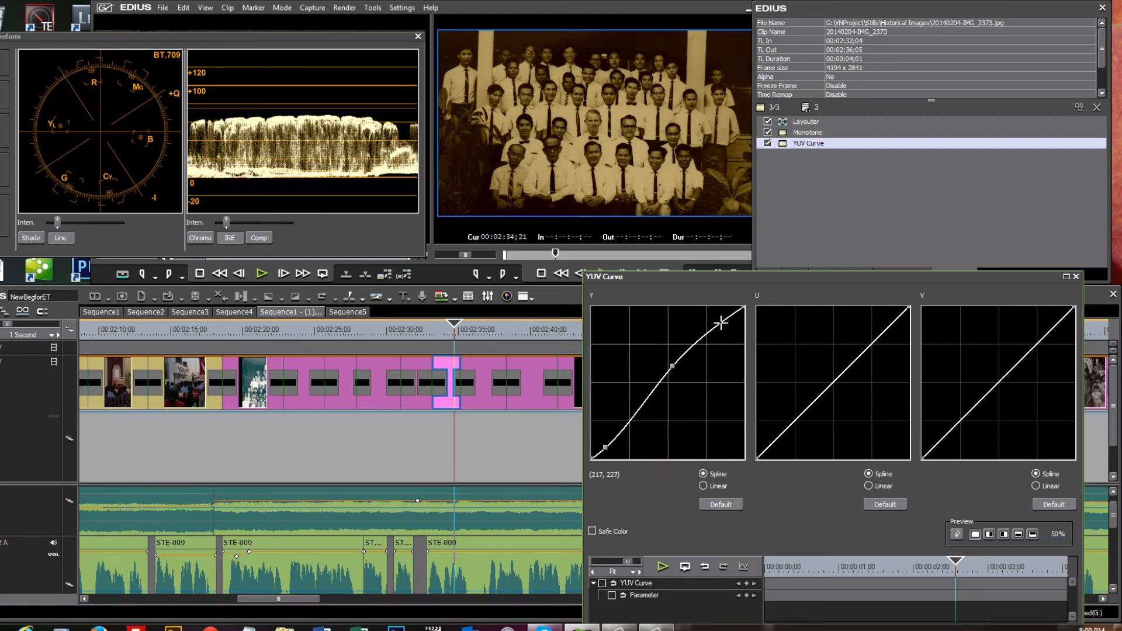
Add a raised highlight point to the Y curve and lift the midtone point further to brighten the photo
{"action": "left_click_drag", "start_coordinate": [720, 322], "coordinate": [714, 317]}
{"action": "left_click_drag", "start_coordinate": [672, 366], "coordinate": [654, 355]}
{"action": "mouse_move", "coordinate": [714, 316]}
{"action": "left_mouse_down"}
{"action": "mouse_move", "coordinate": [687, 333]}
{"action": "mouse_move", "coordinate": [695, 318]}
{"action": "left_mouse_up"}
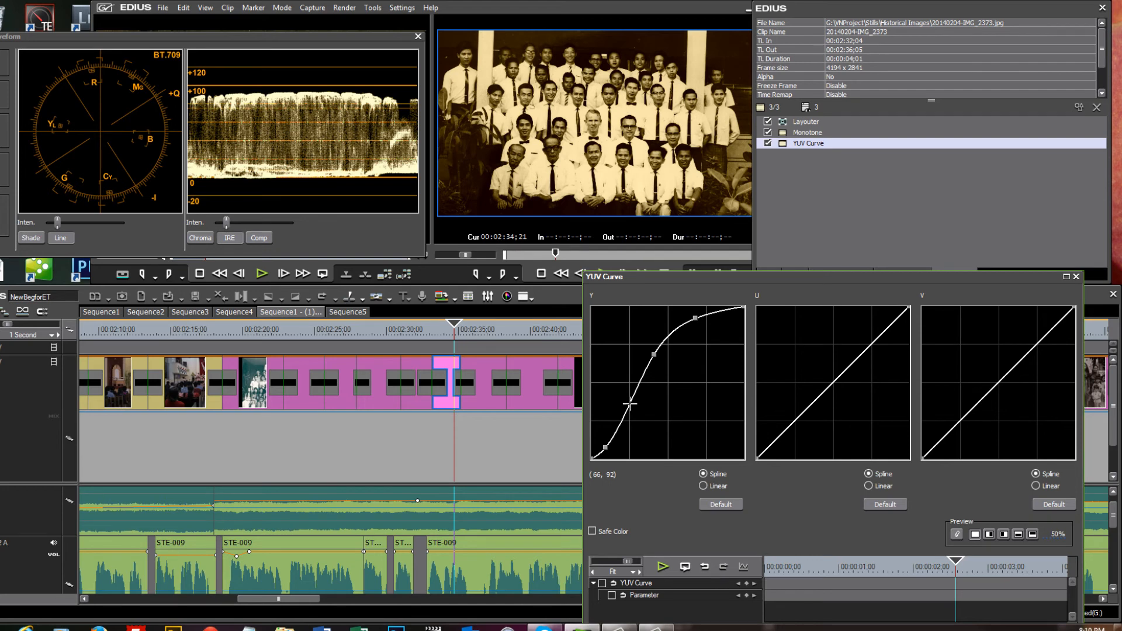
Refine the Y curve with added points at about (67, 101), (93, 149) and (148, 224), and apply the filter
{"action": "left_click_drag", "start_coordinate": [629, 402], "coordinate": [636, 399]}
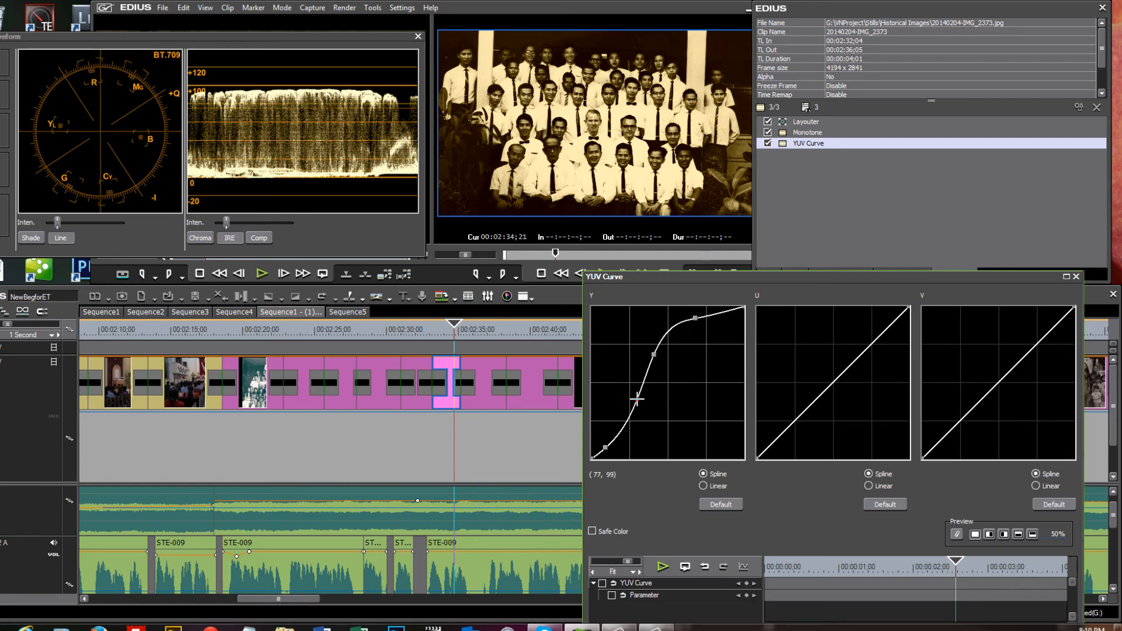
{"action": "left_click_drag", "start_coordinate": [647, 371], "coordinate": [646, 369]}
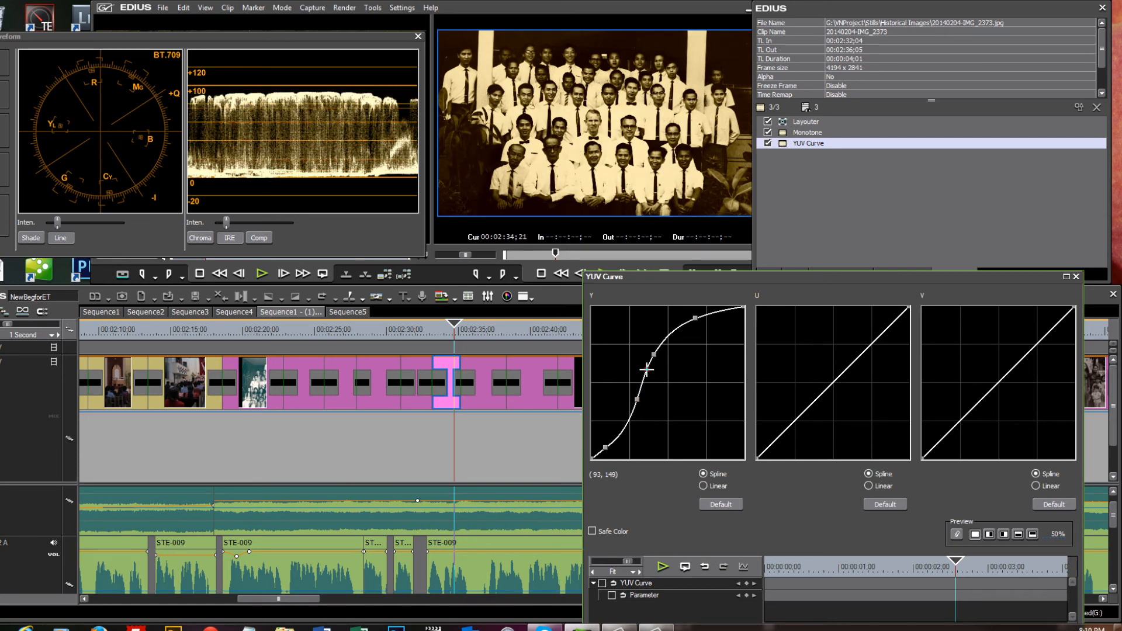
{"action": "left_click", "coordinate": [678, 325]}
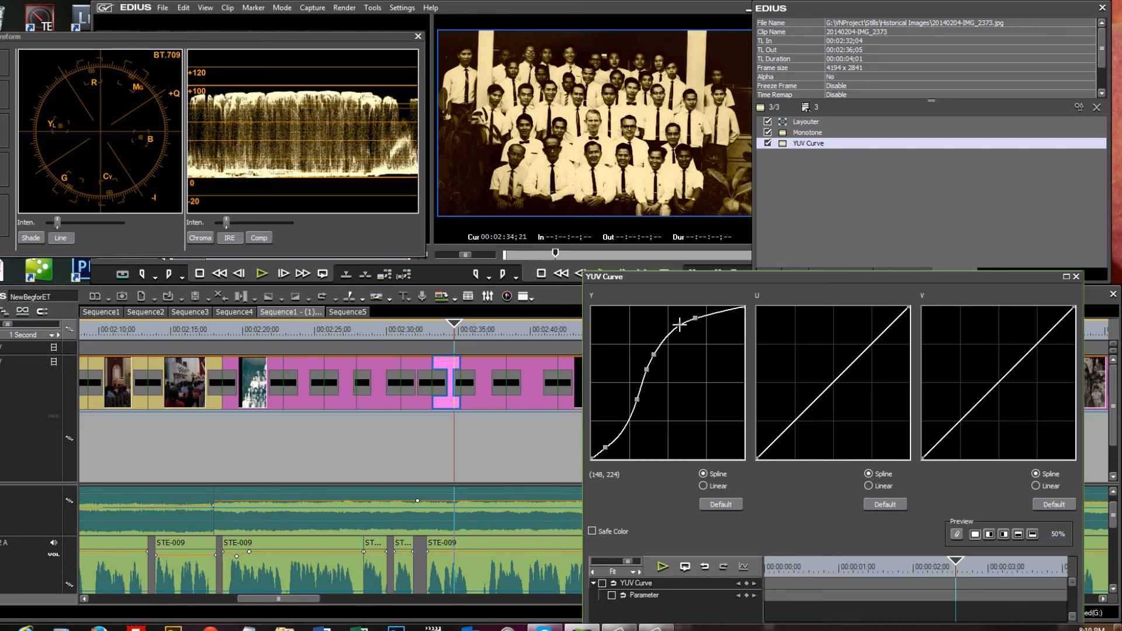
{"action": "left_click_drag", "start_coordinate": [637, 400], "coordinate": [629, 399]}
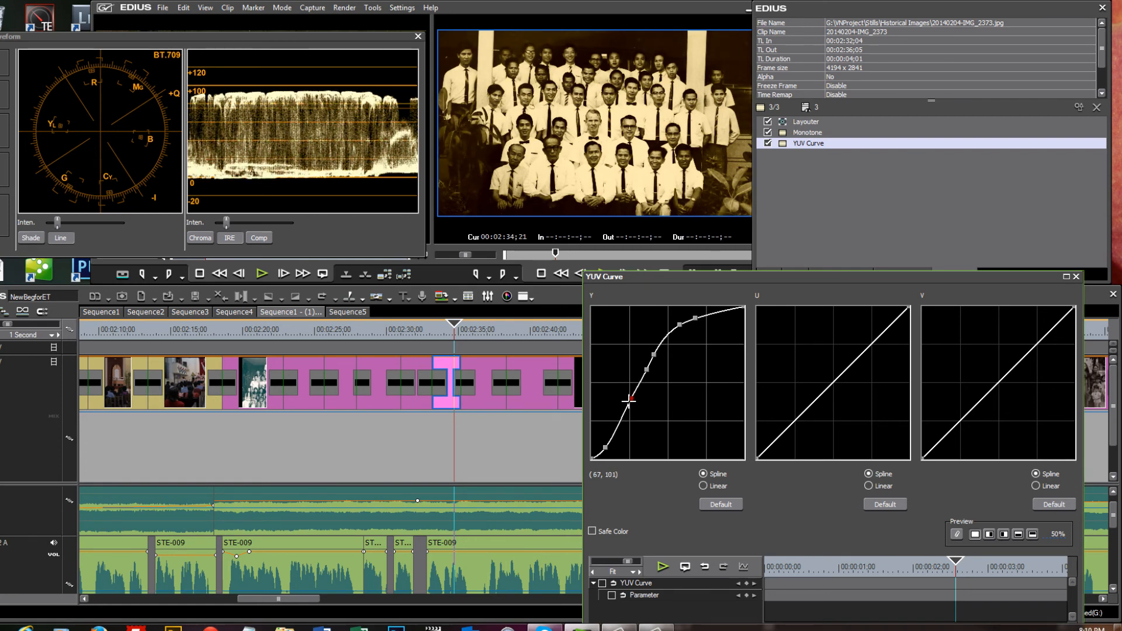
{"action": "key", "text": "Return"}
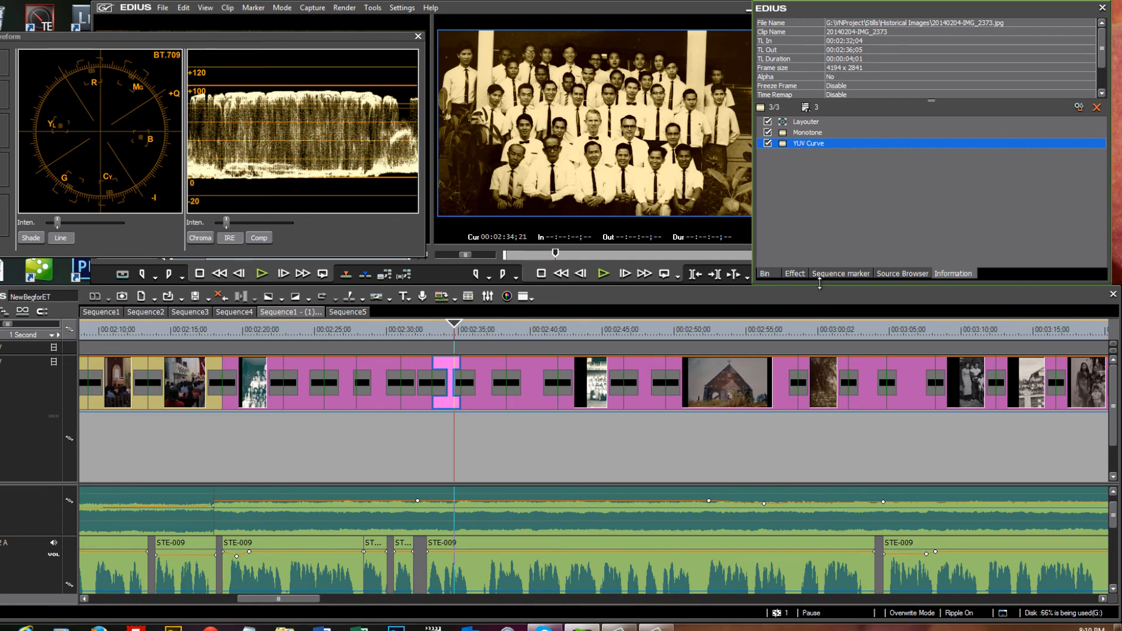
Select the meeting-room clip WVV005216 near 00:09:05;18 and disable its Monotone and 3-Way Color Correction filters
{"action": "left_click", "coordinate": [652, 333]}
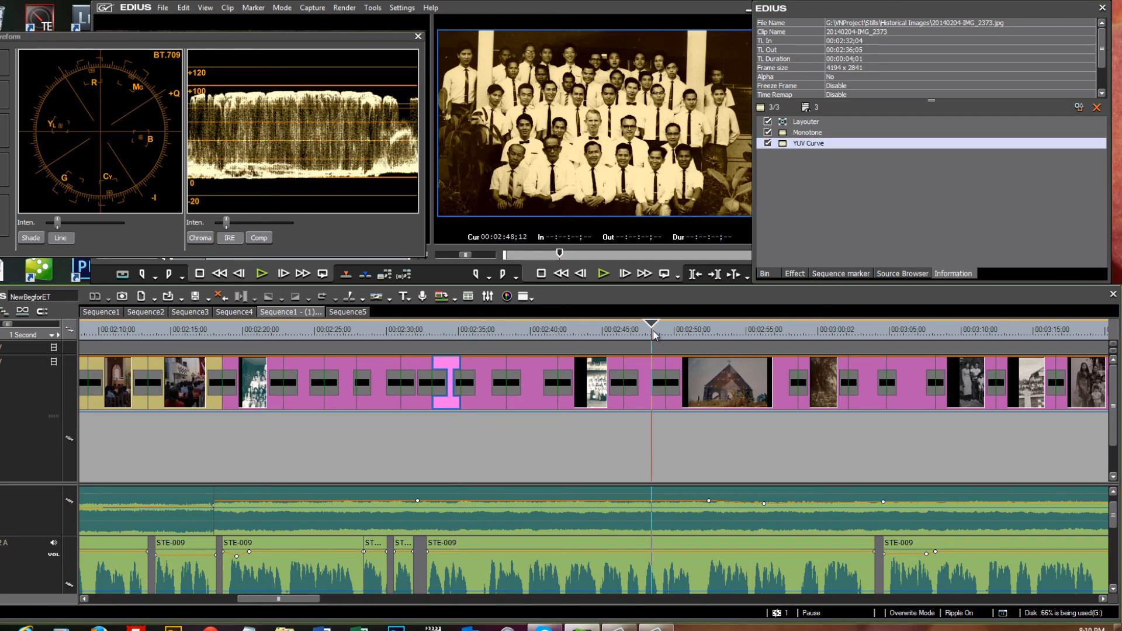
{"action": "scroll", "coordinate": [653, 334], "scroll_direction": "down", "scroll_amount": 3}
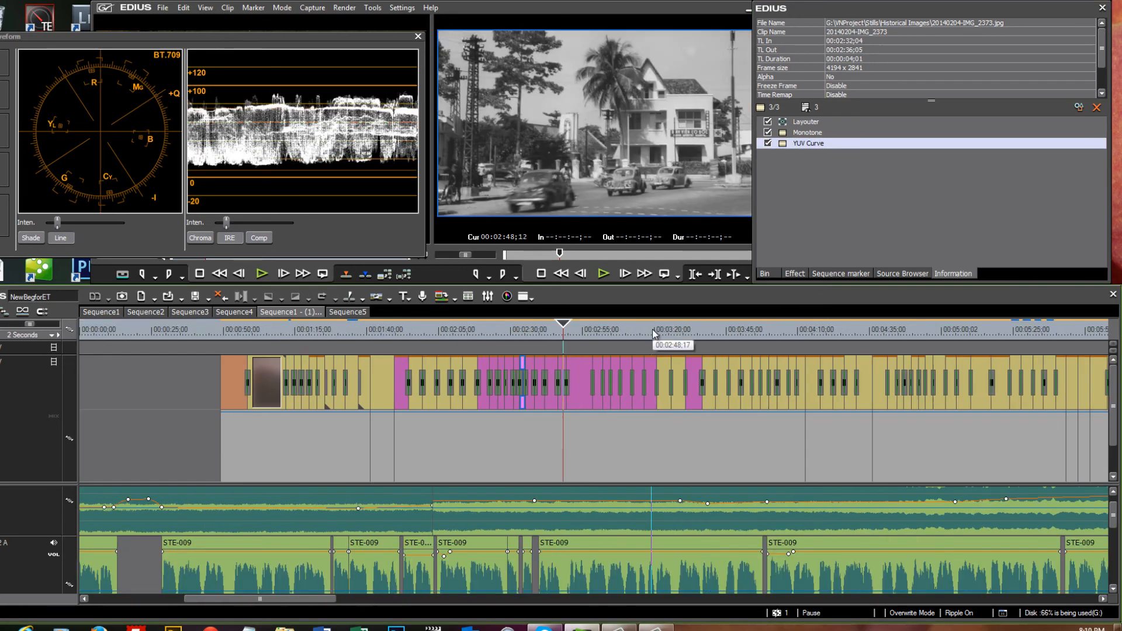
{"action": "left_click", "coordinate": [881, 330]}
{"action": "left_click_drag", "start_coordinate": [881, 329], "coordinate": [953, 326]}
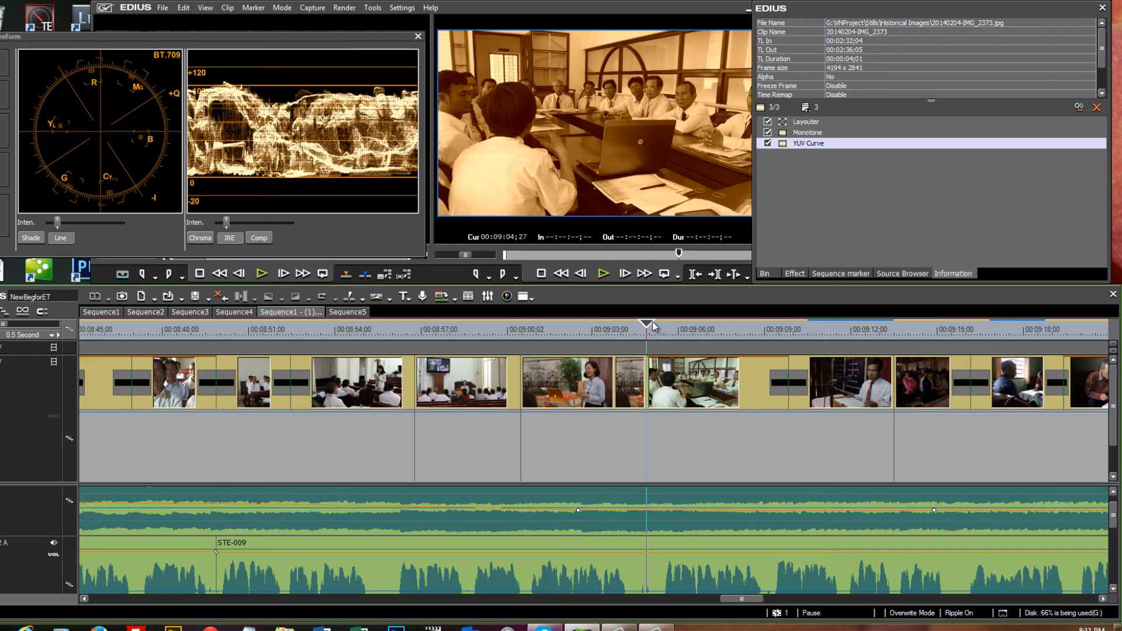
{"action": "left_click_drag", "start_coordinate": [653, 324], "coordinate": [667, 325]}
{"action": "left_click", "coordinate": [700, 365]}
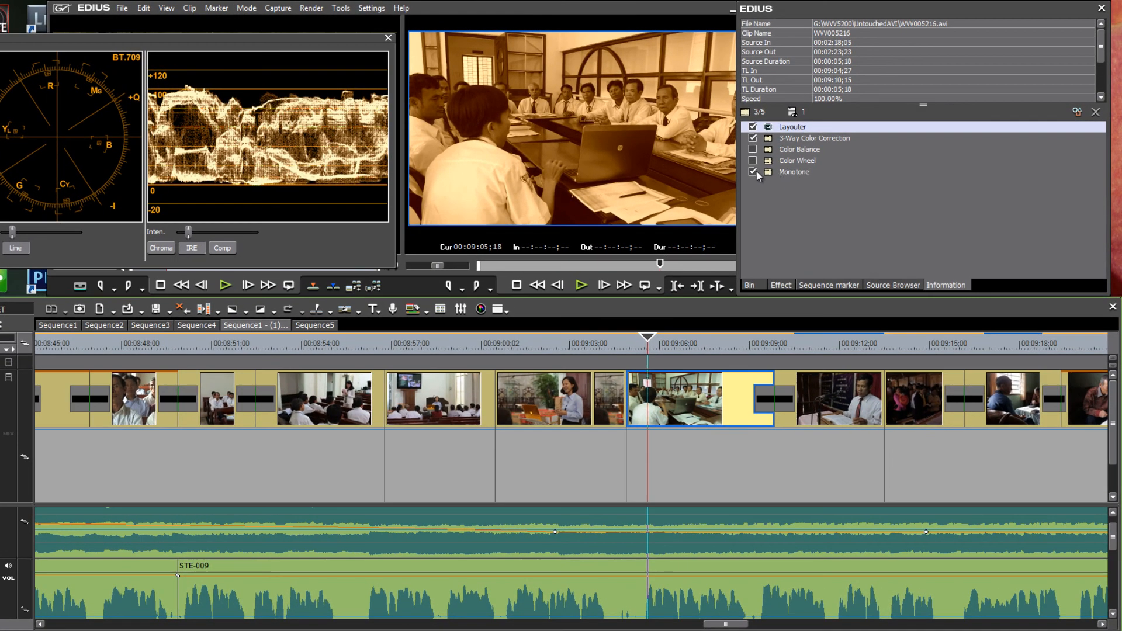
{"action": "left_click", "coordinate": [768, 165]}
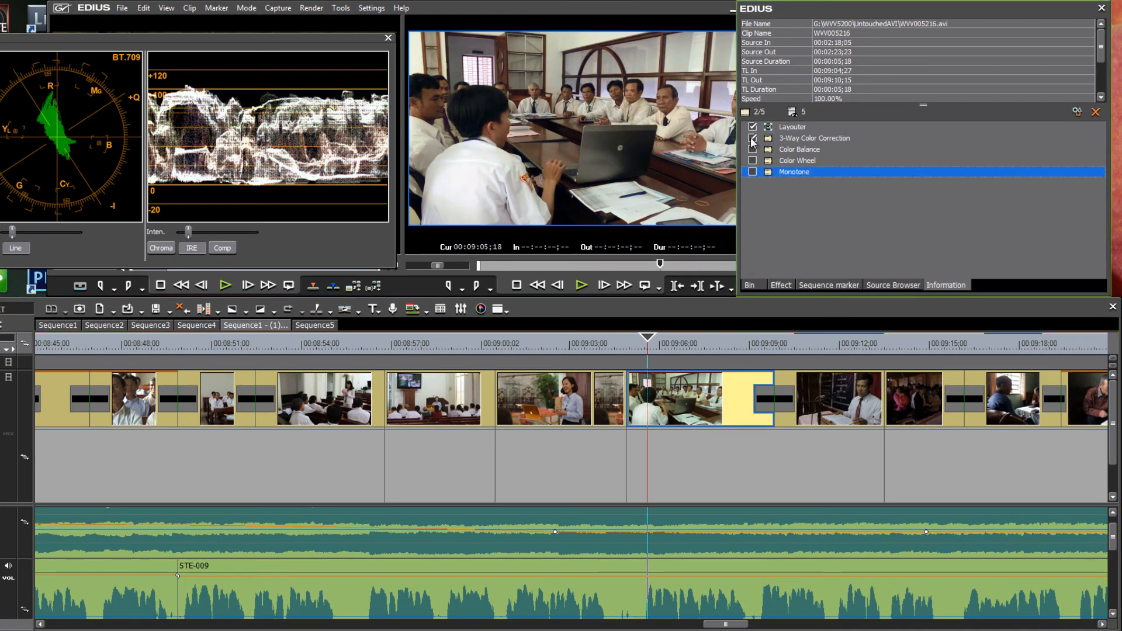
{"action": "left_click", "coordinate": [752, 138]}
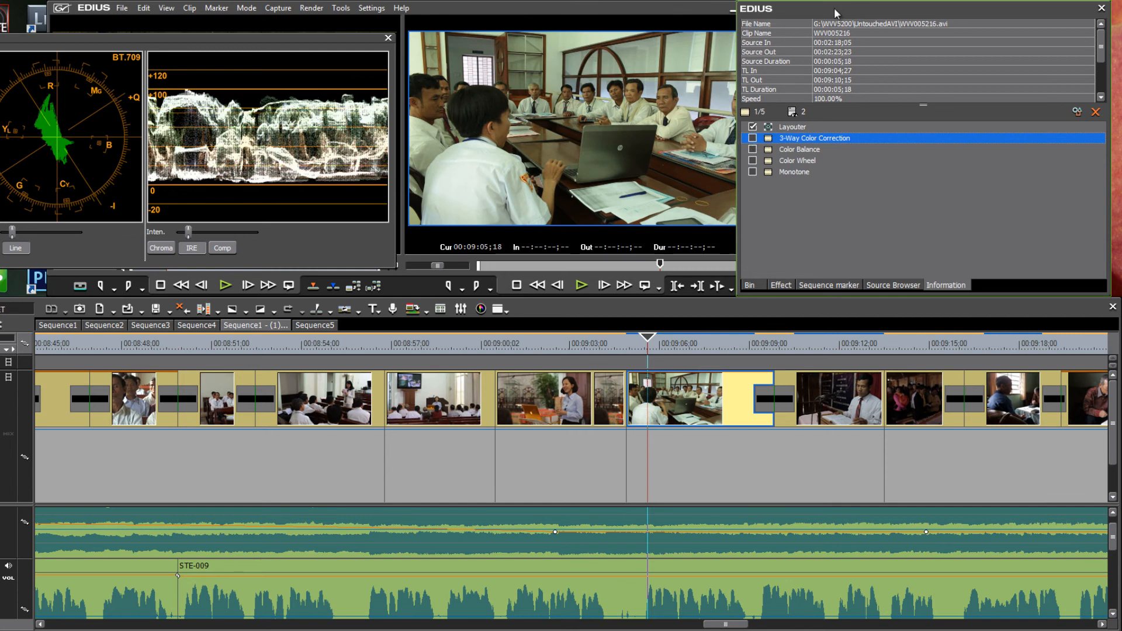
Uncover the full preview, add the YUV Curve filter to the meeting-room clip, and open the filter's settings
{"action": "left_click_drag", "start_coordinate": [832, 11], "coordinate": [857, 13]}
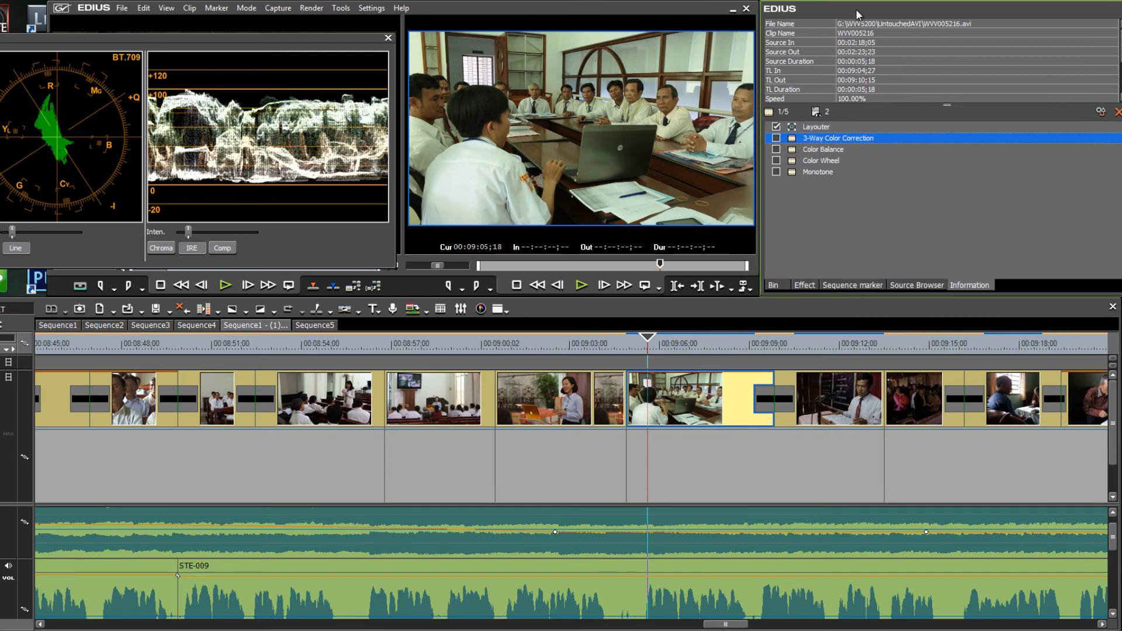
{"action": "left_click", "coordinate": [805, 286]}
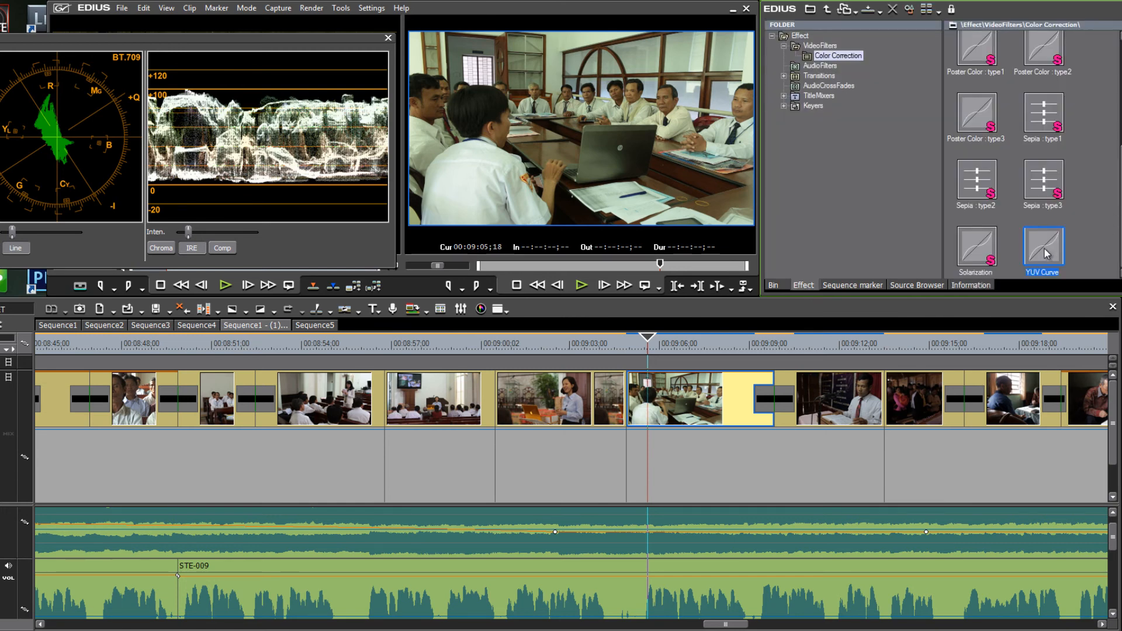
{"action": "left_click_drag", "start_coordinate": [1046, 252], "coordinate": [685, 380]}
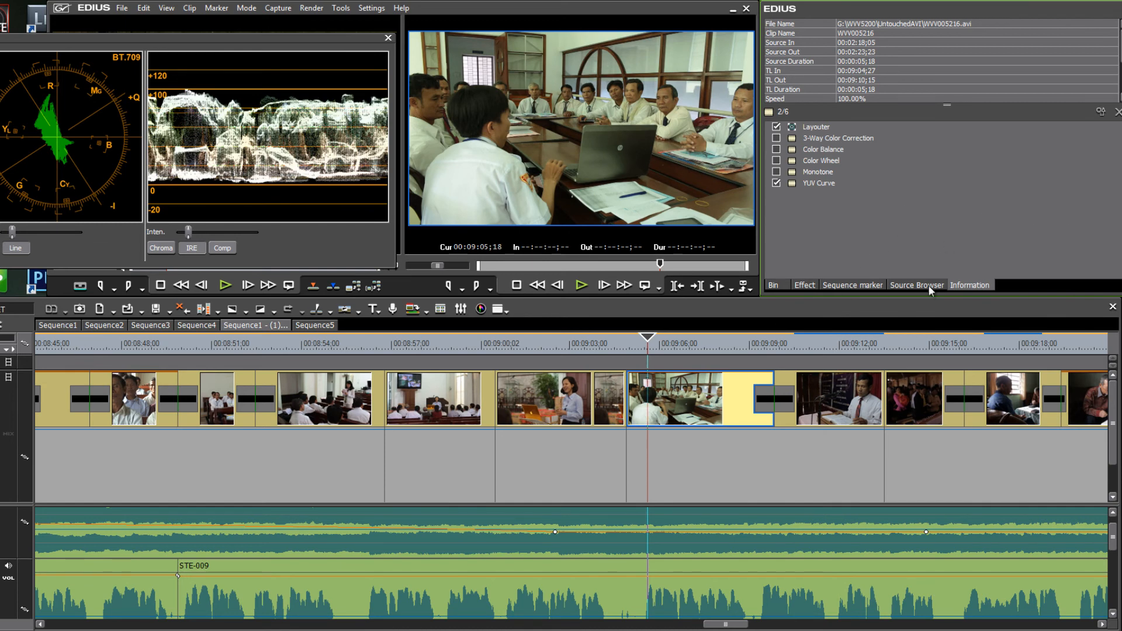
{"action": "double_click", "coordinate": [816, 181]}
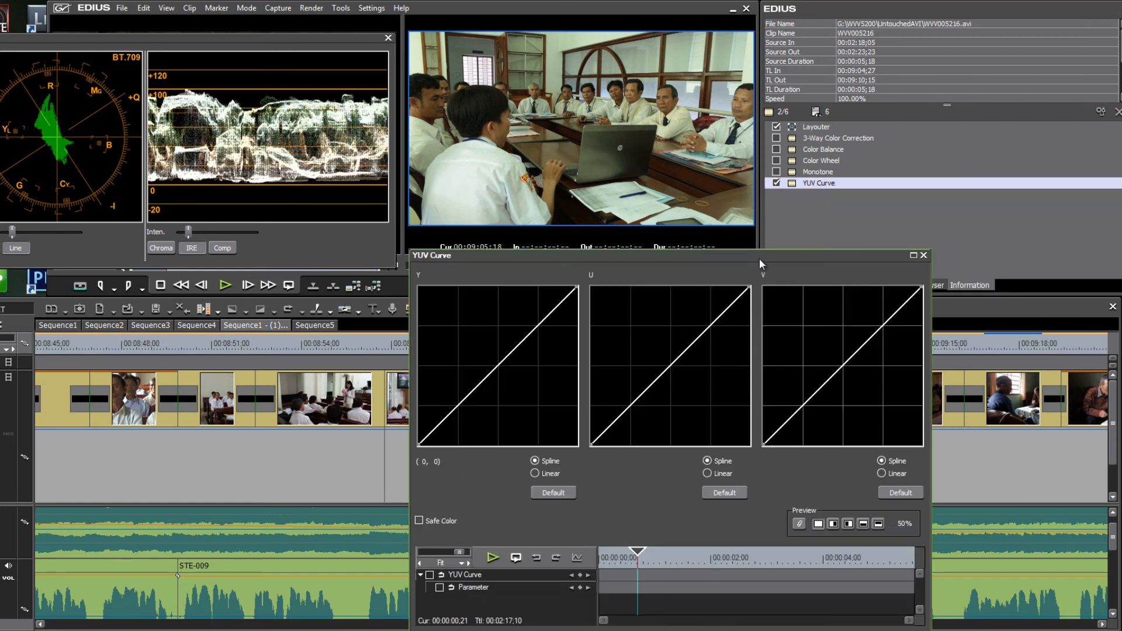
{"action": "left_click_drag", "start_coordinate": [759, 258], "coordinate": [748, 224]}
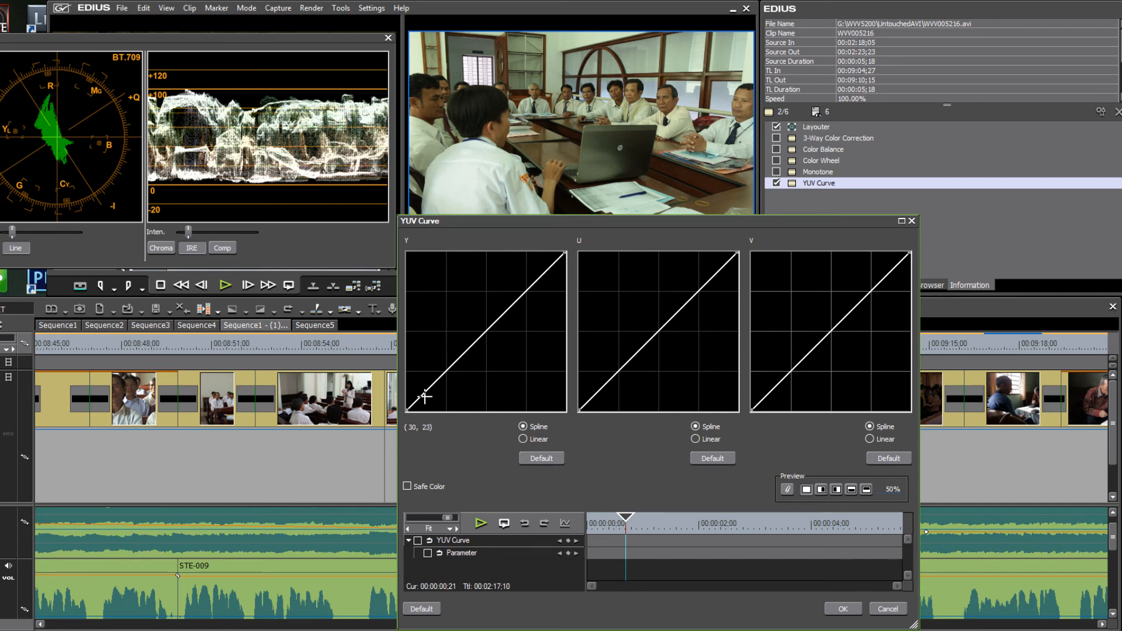
Shape the Y curve into a gentle S with a low shadow point, a raised highlight point and a slightly lowered midtone
{"action": "left_click_drag", "start_coordinate": [424, 398], "coordinate": [422, 399]}
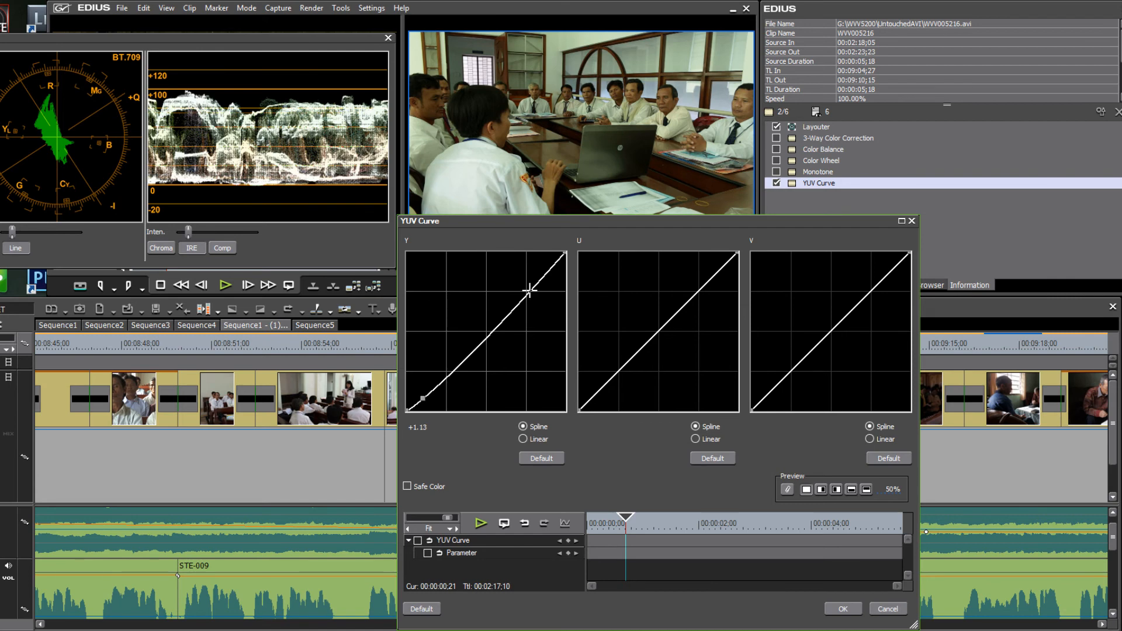
{"action": "left_click_drag", "start_coordinate": [528, 290], "coordinate": [529, 278]}
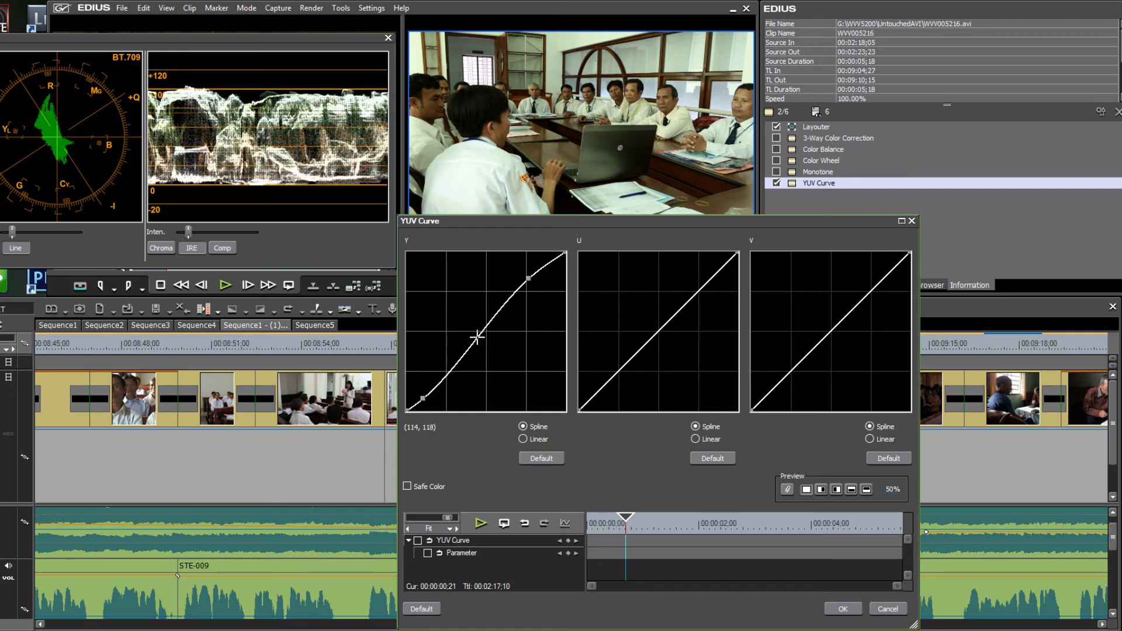
{"action": "left_click_drag", "start_coordinate": [476, 338], "coordinate": [485, 337]}
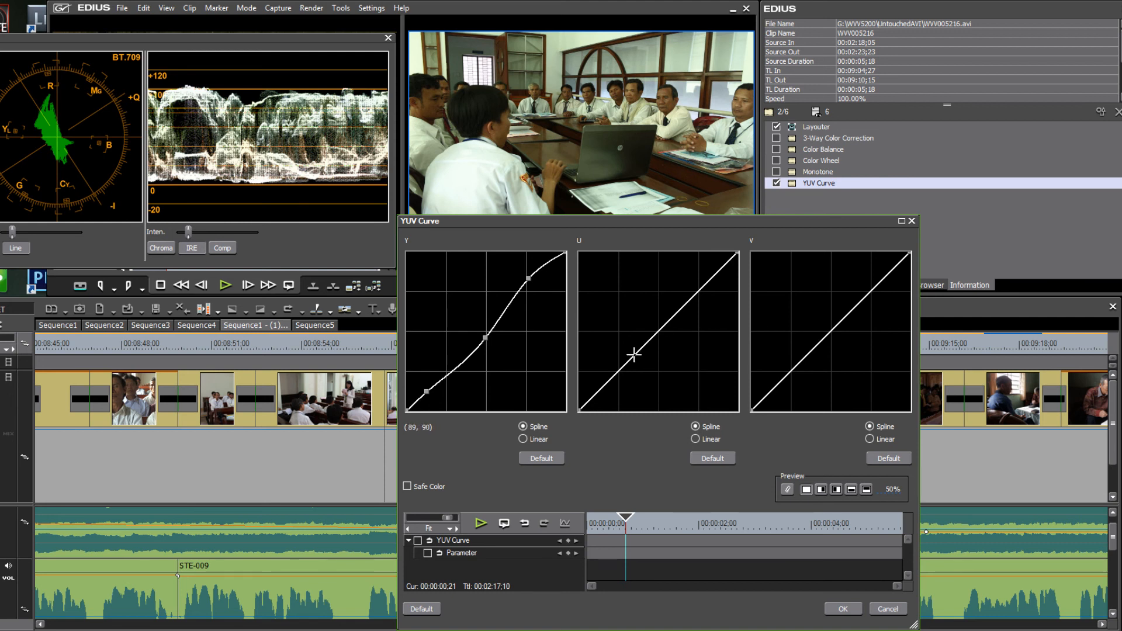
Try bending the U curve down in its lower part and up in its upper part, and reset it to default
{"action": "left_click_drag", "start_coordinate": [633, 354], "coordinate": [638, 365]}
{"action": "mouse_move", "coordinate": [708, 297]}
{"action": "left_mouse_down"}
{"action": "mouse_move", "coordinate": [705, 270]}
{"action": "mouse_move", "coordinate": [705, 282]}
{"action": "left_mouse_up"}
{"action": "left_click", "coordinate": [718, 459]}
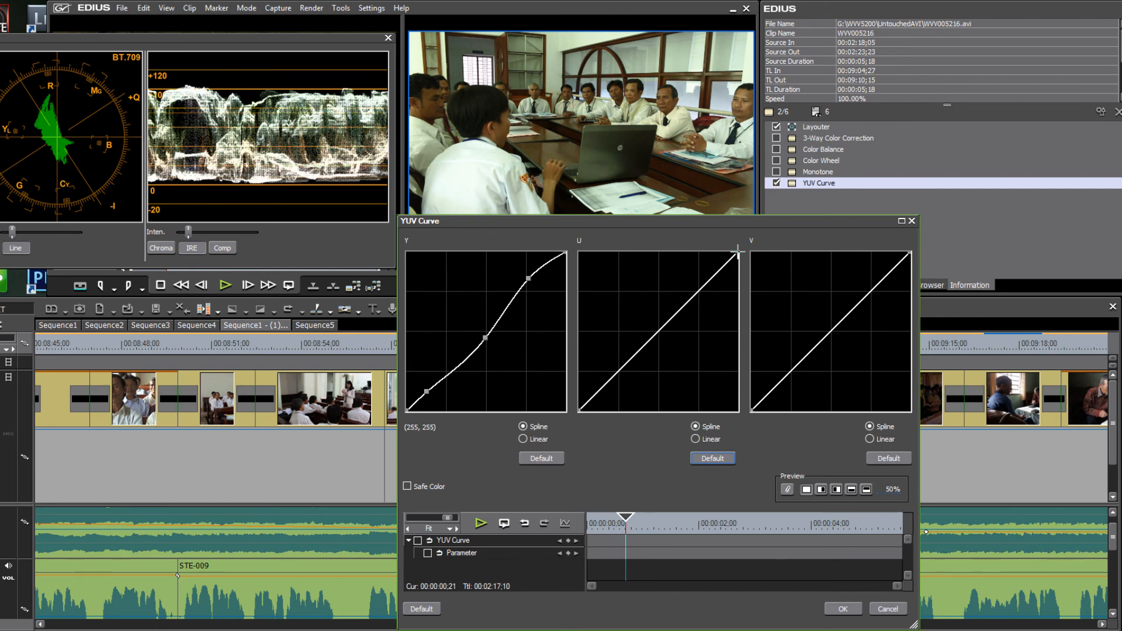
Pull both end points of the U curve inward and nudge the V curve's lower end point slightly inward
{"action": "mouse_move", "coordinate": [738, 252]}
{"action": "left_mouse_down"}
{"action": "mouse_move", "coordinate": [707, 245]}
{"action": "mouse_move", "coordinate": [725, 244]}
{"action": "left_mouse_up"}
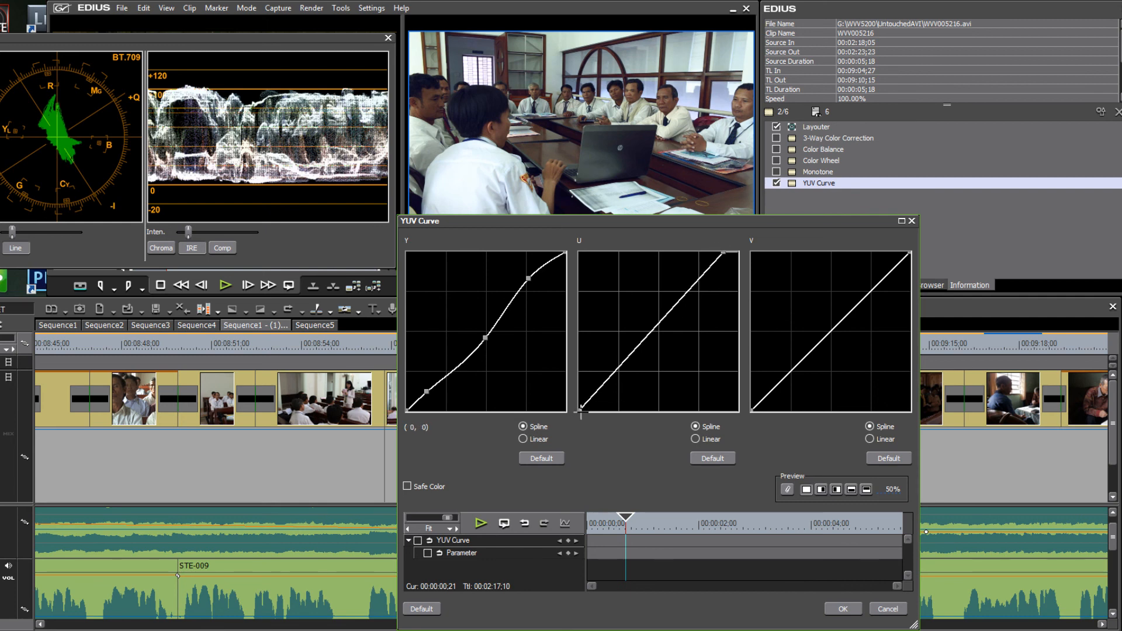
{"action": "left_click_drag", "start_coordinate": [580, 410], "coordinate": [586, 411]}
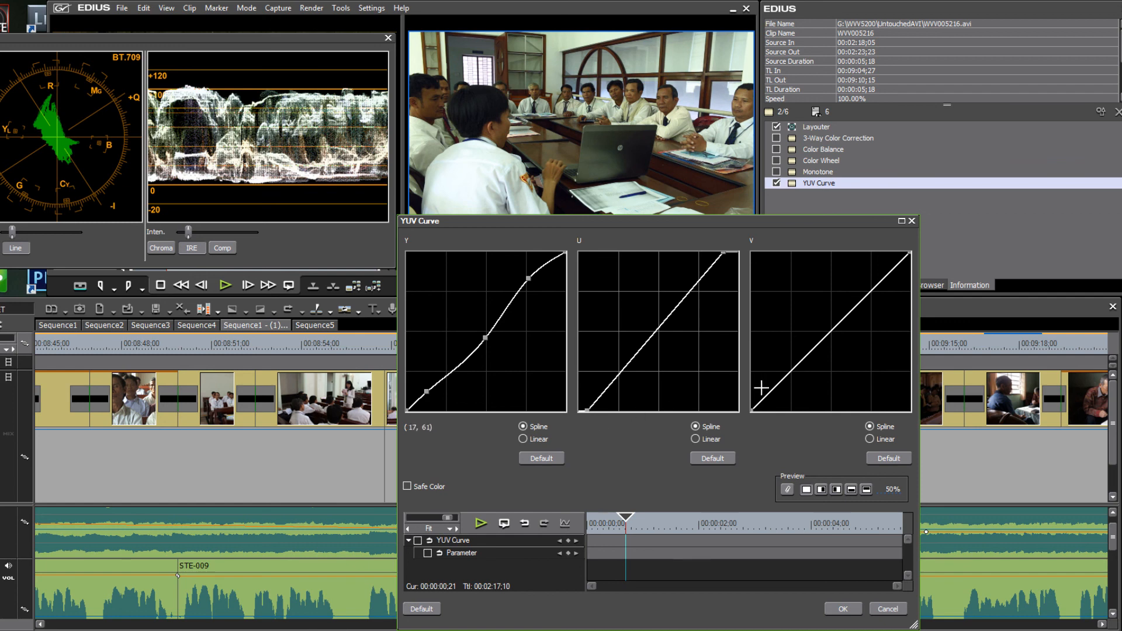
{"action": "left_click_drag", "start_coordinate": [752, 410], "coordinate": [755, 411]}
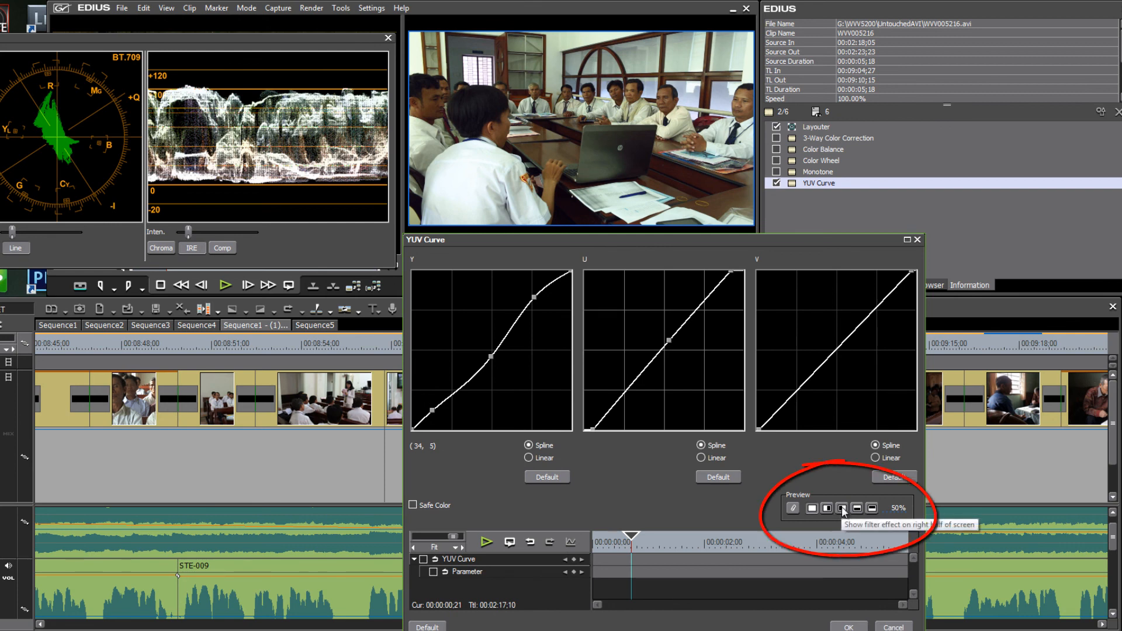
With the effect previewed on the right half of the screen, raise the U curve's middle point, nudge the V curve's upper end inward, and apply
{"action": "left_click", "coordinate": [843, 509]}
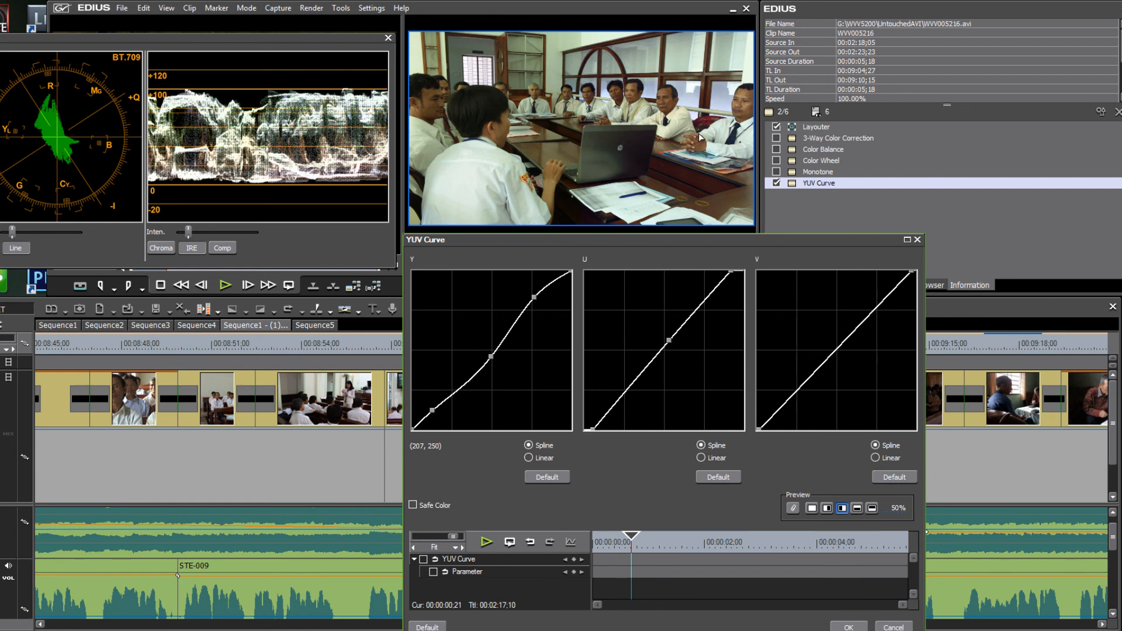
{"action": "mouse_move", "coordinate": [668, 341]}
{"action": "left_mouse_down"}
{"action": "mouse_move", "coordinate": [693, 362]}
{"action": "mouse_move", "coordinate": [631, 293]}
{"action": "mouse_move", "coordinate": [701, 331]}
{"action": "mouse_move", "coordinate": [648, 304]}
{"action": "mouse_move", "coordinate": [681, 324]}
{"action": "left_mouse_up"}
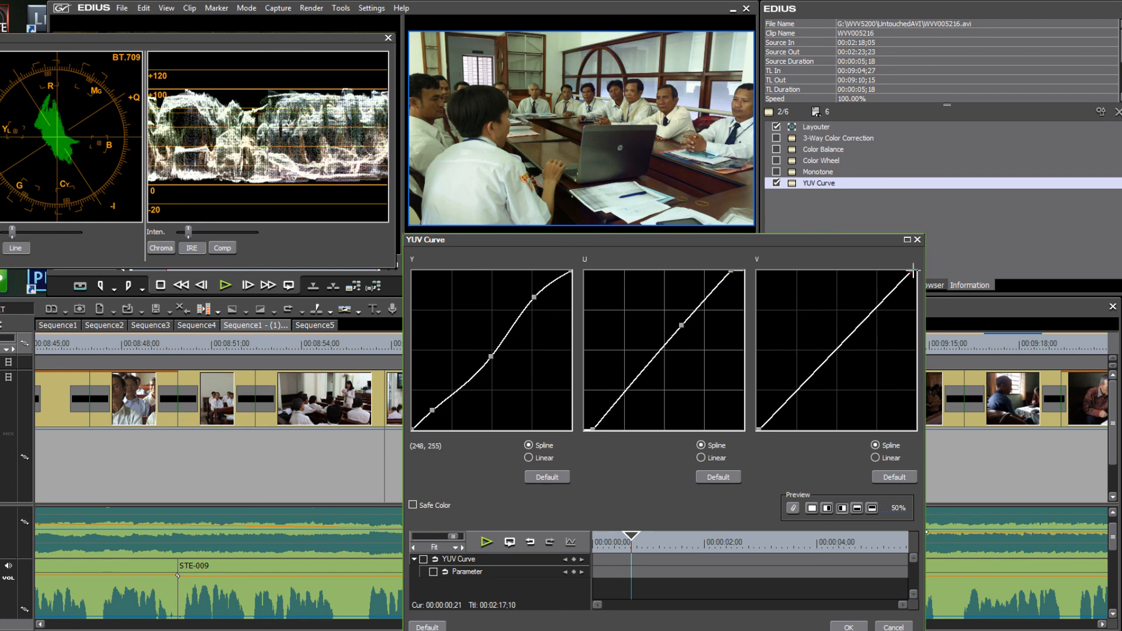
{"action": "left_click_drag", "start_coordinate": [912, 273], "coordinate": [910, 270]}
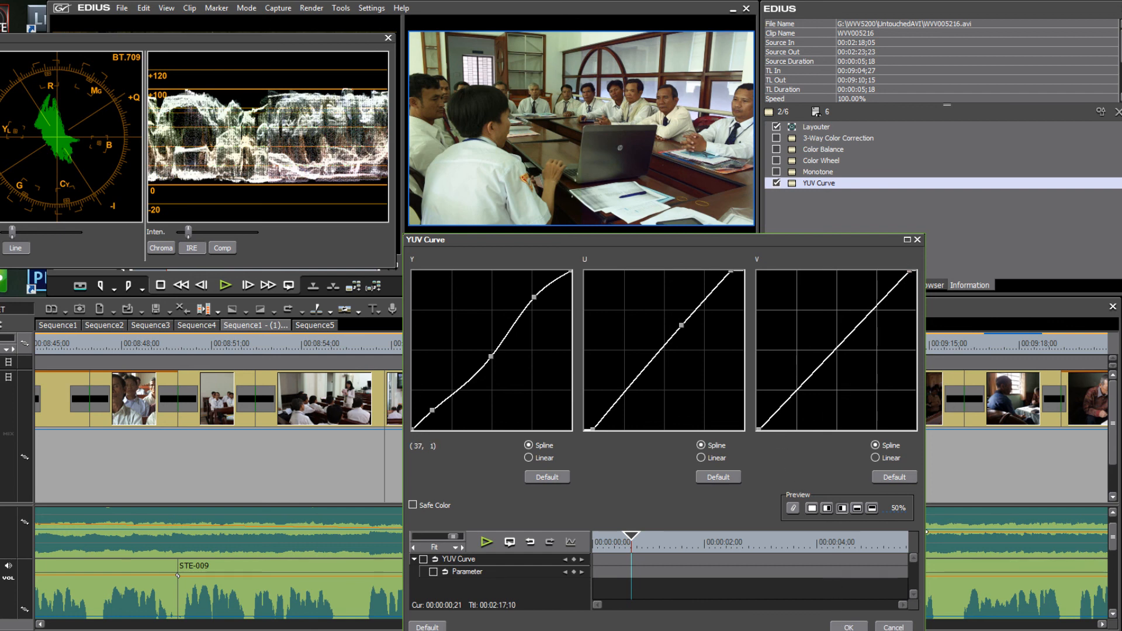
{"action": "left_click", "coordinate": [848, 627]}
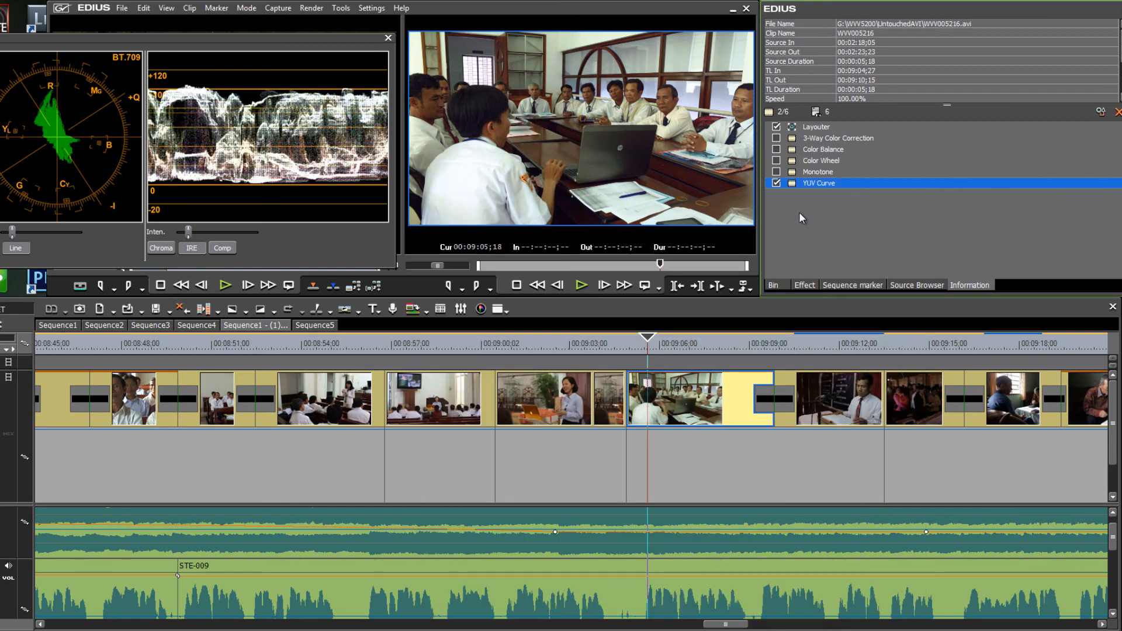
Add the Solarization color correction preset to the meeting-room clip
{"action": "left_click", "coordinate": [805, 286]}
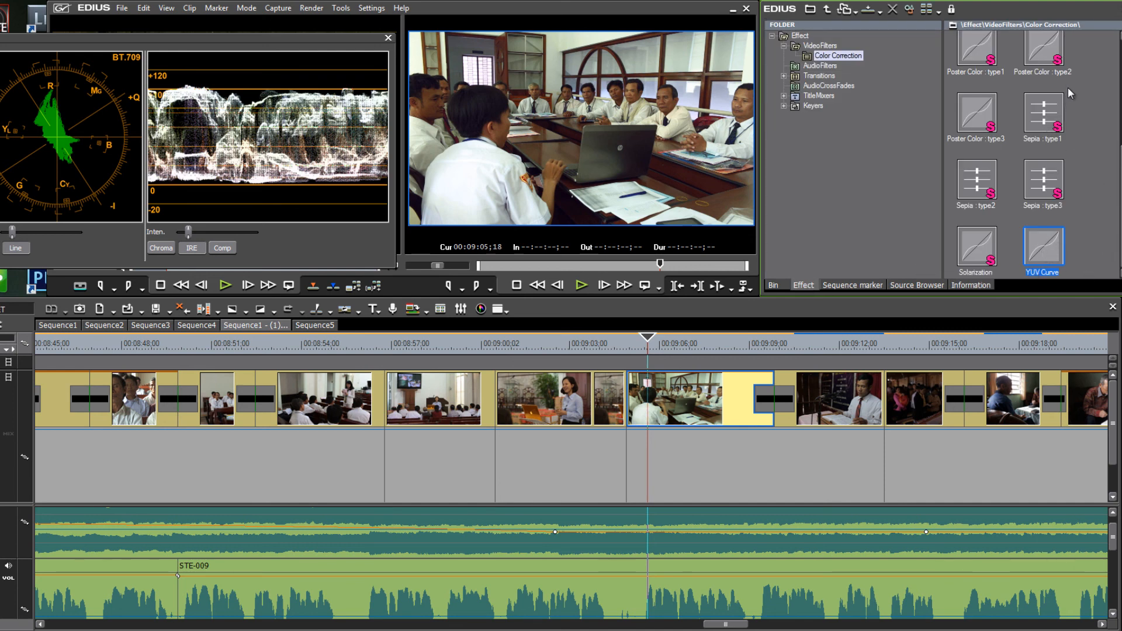
{"action": "scroll", "coordinate": [1079, 167], "scroll_direction": "up", "scroll_amount": 3}
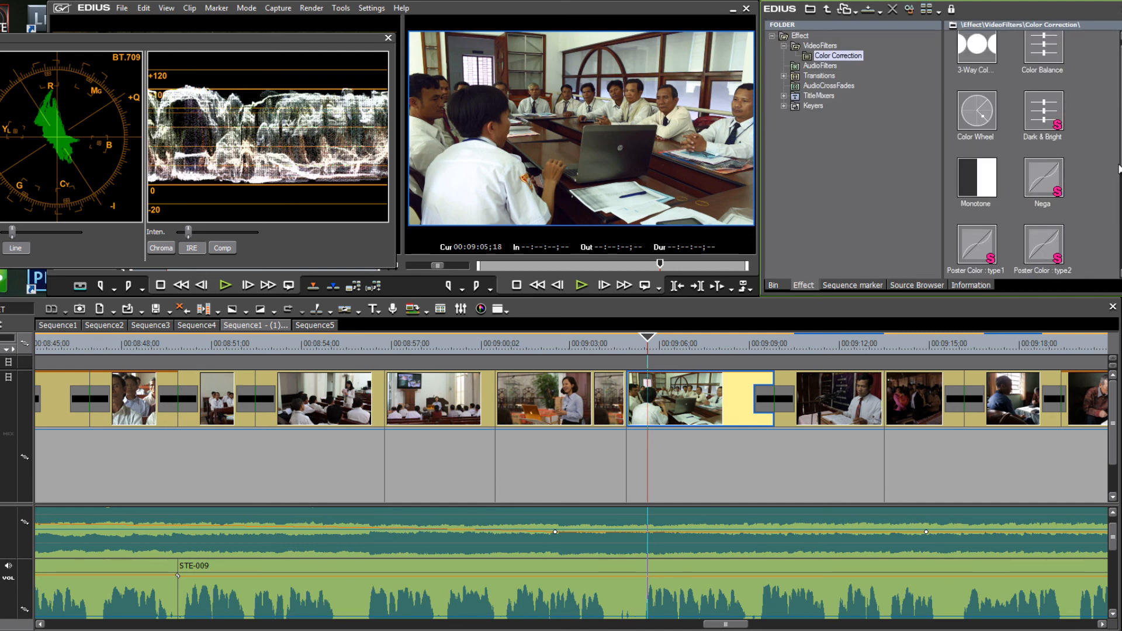
{"action": "scroll", "coordinate": [1095, 163], "scroll_direction": "down", "scroll_amount": 3}
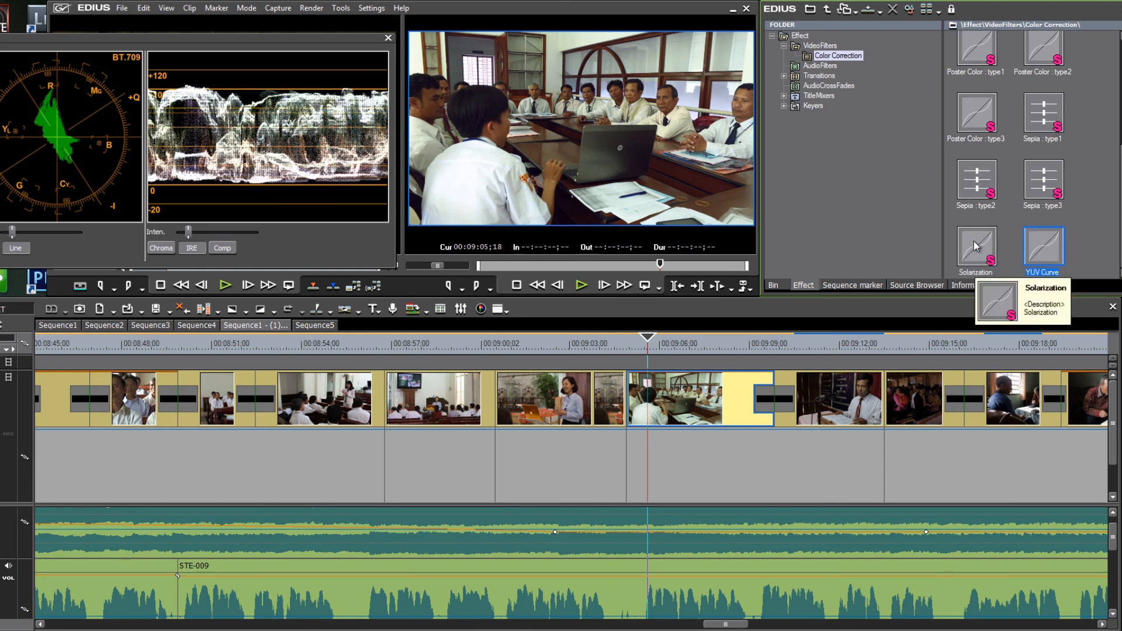
{"action": "left_click_drag", "start_coordinate": [976, 246], "coordinate": [669, 394]}
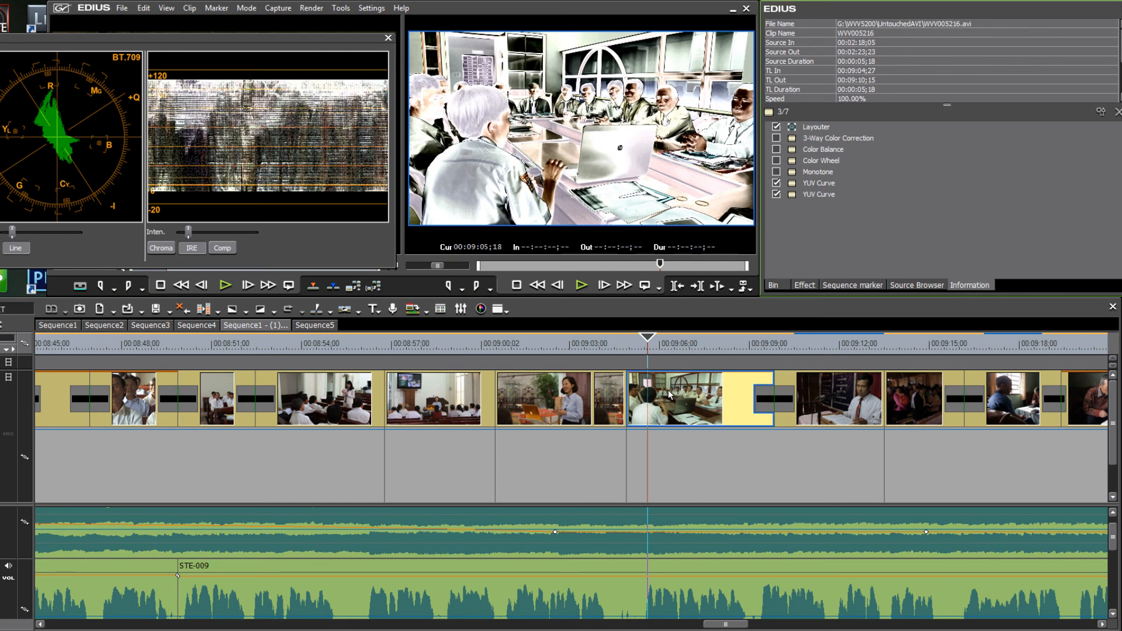